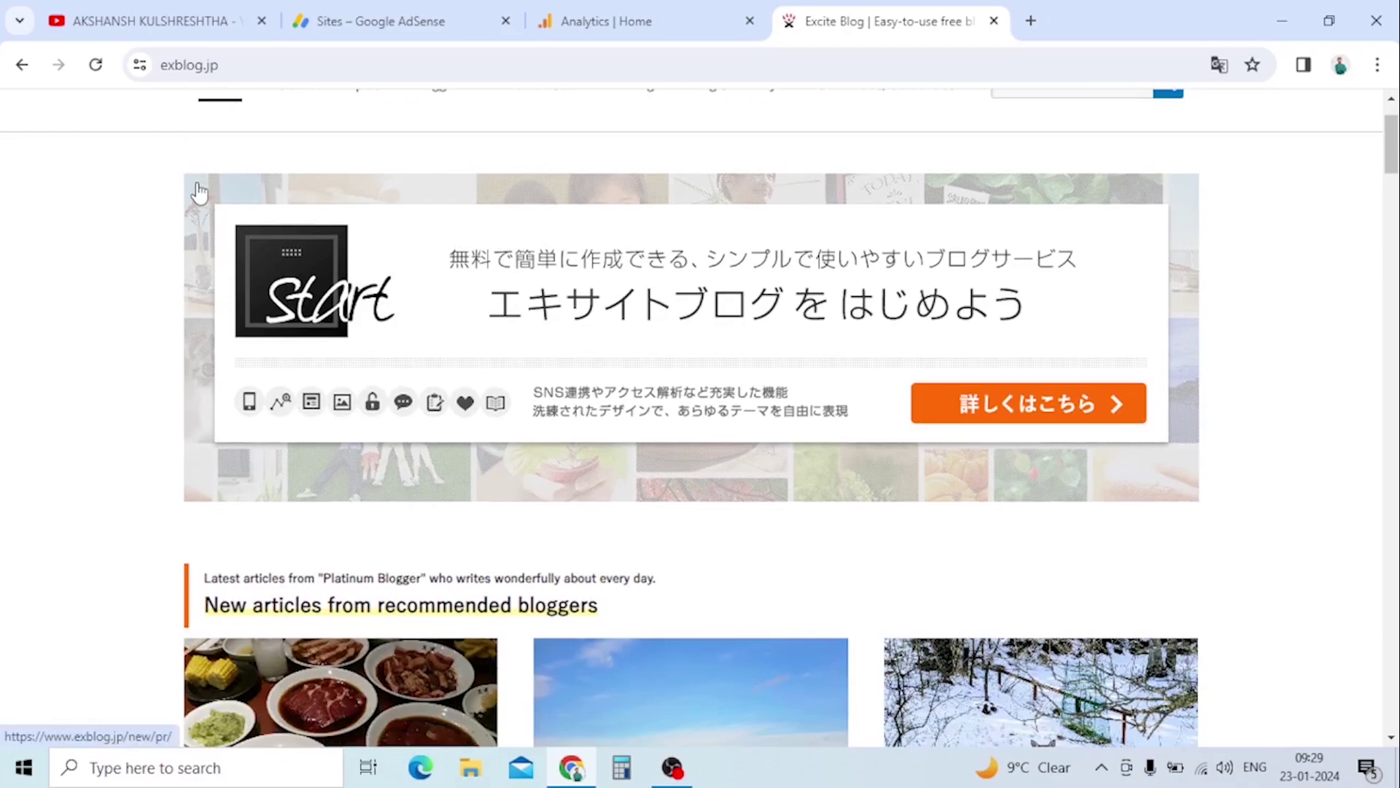
# Look over the Excite Blog home page, including its start banner and the new articles from recommended bloggers
pyautogui.scroll(-3, 212, 240)
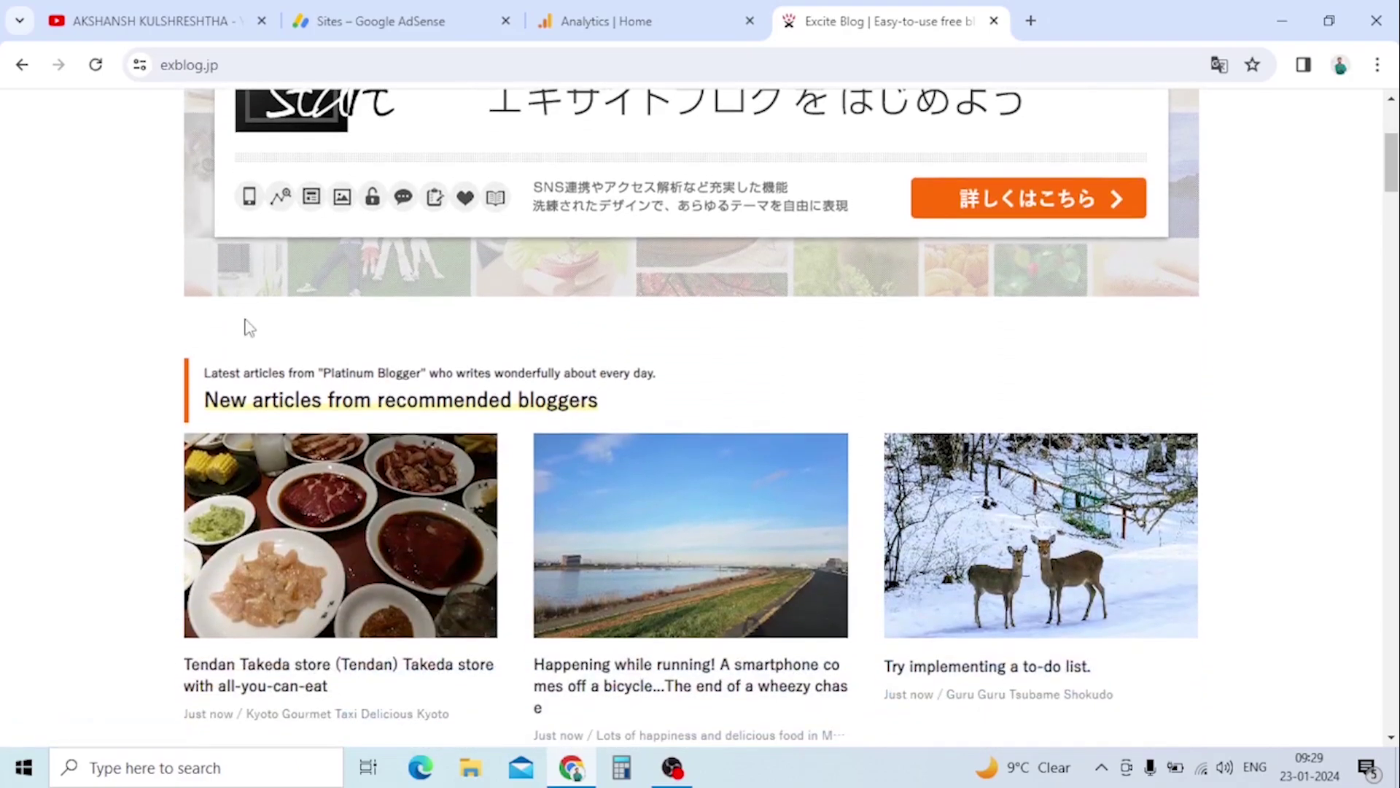
pyautogui.scroll(-4, 264, 314)
pyautogui.scroll(8, 264, 313)
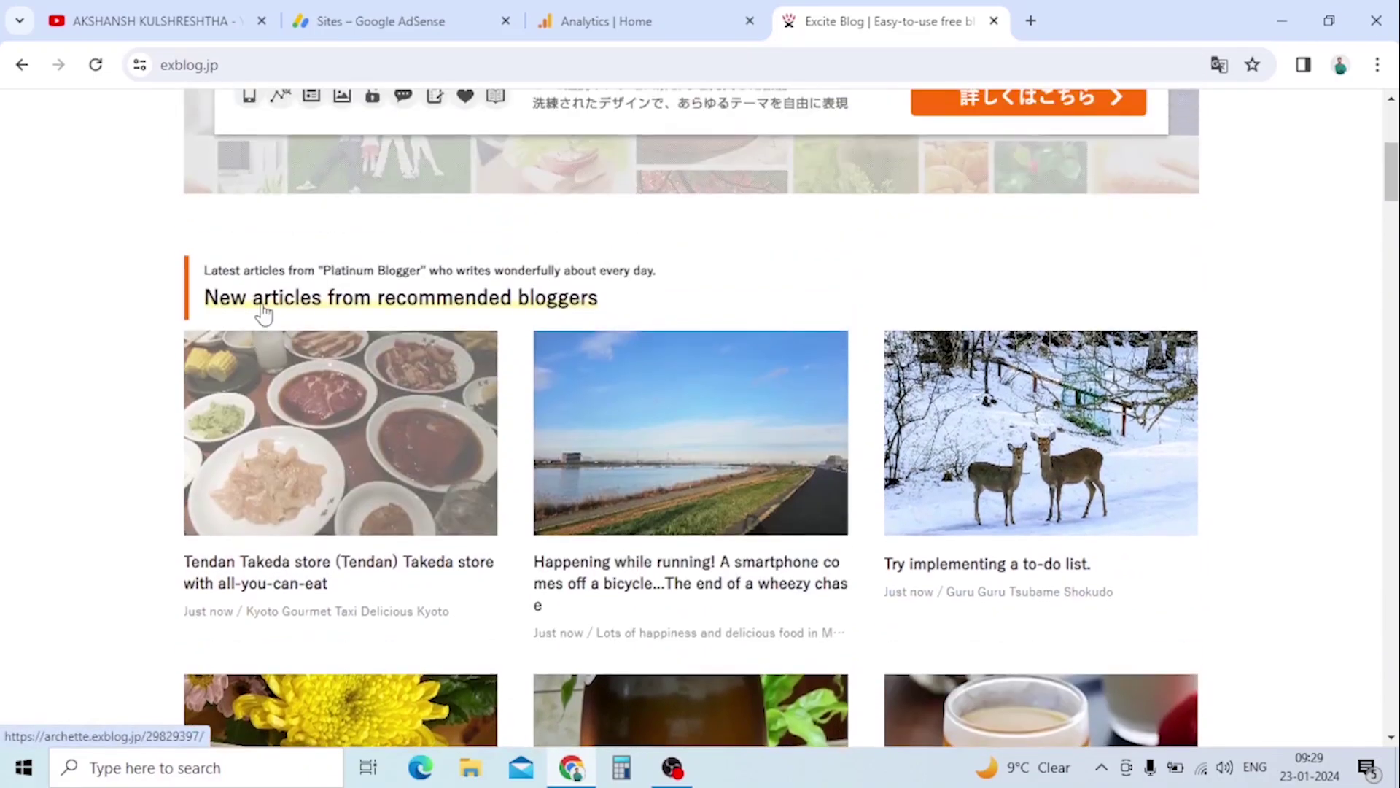
pyautogui.scroll(1, 264, 313)
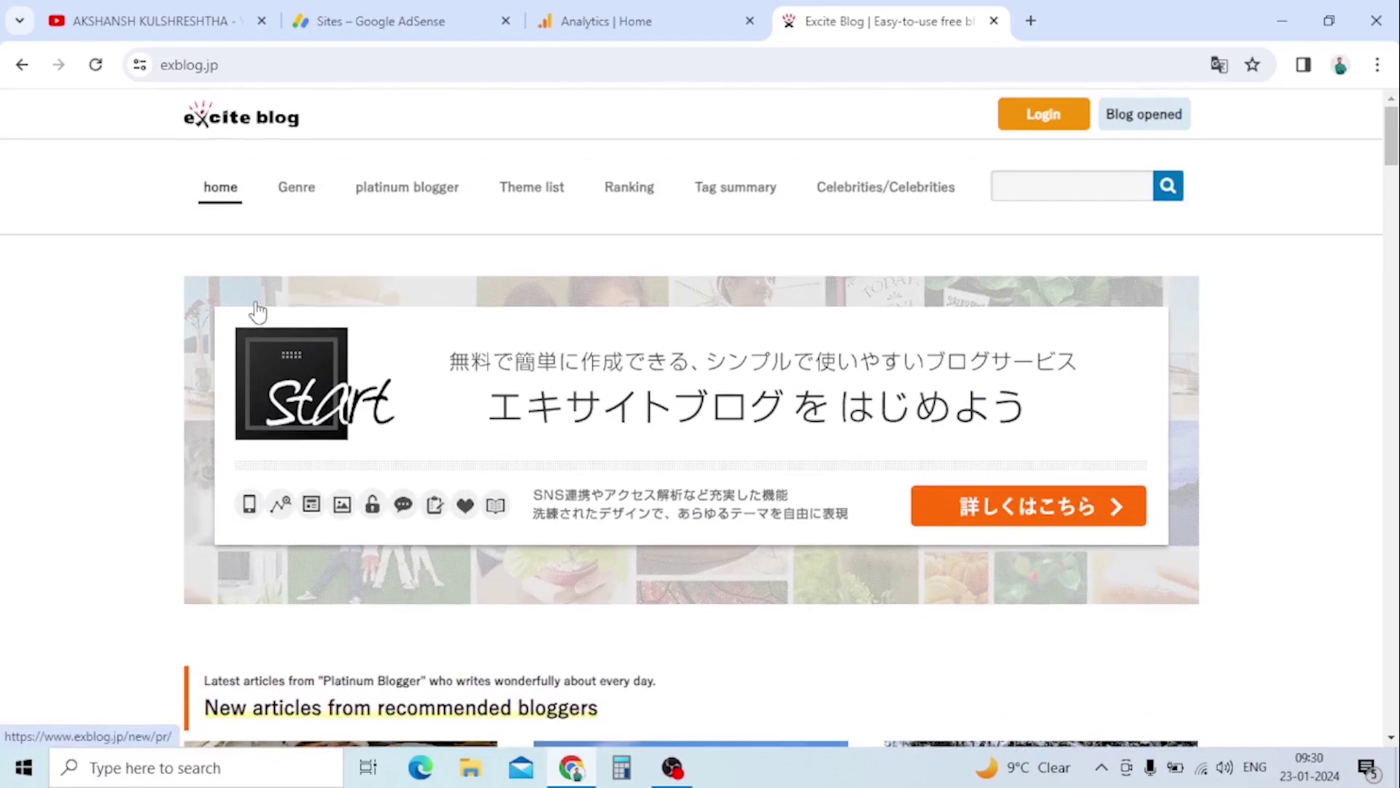
pyautogui.scroll(-1, 258, 312)
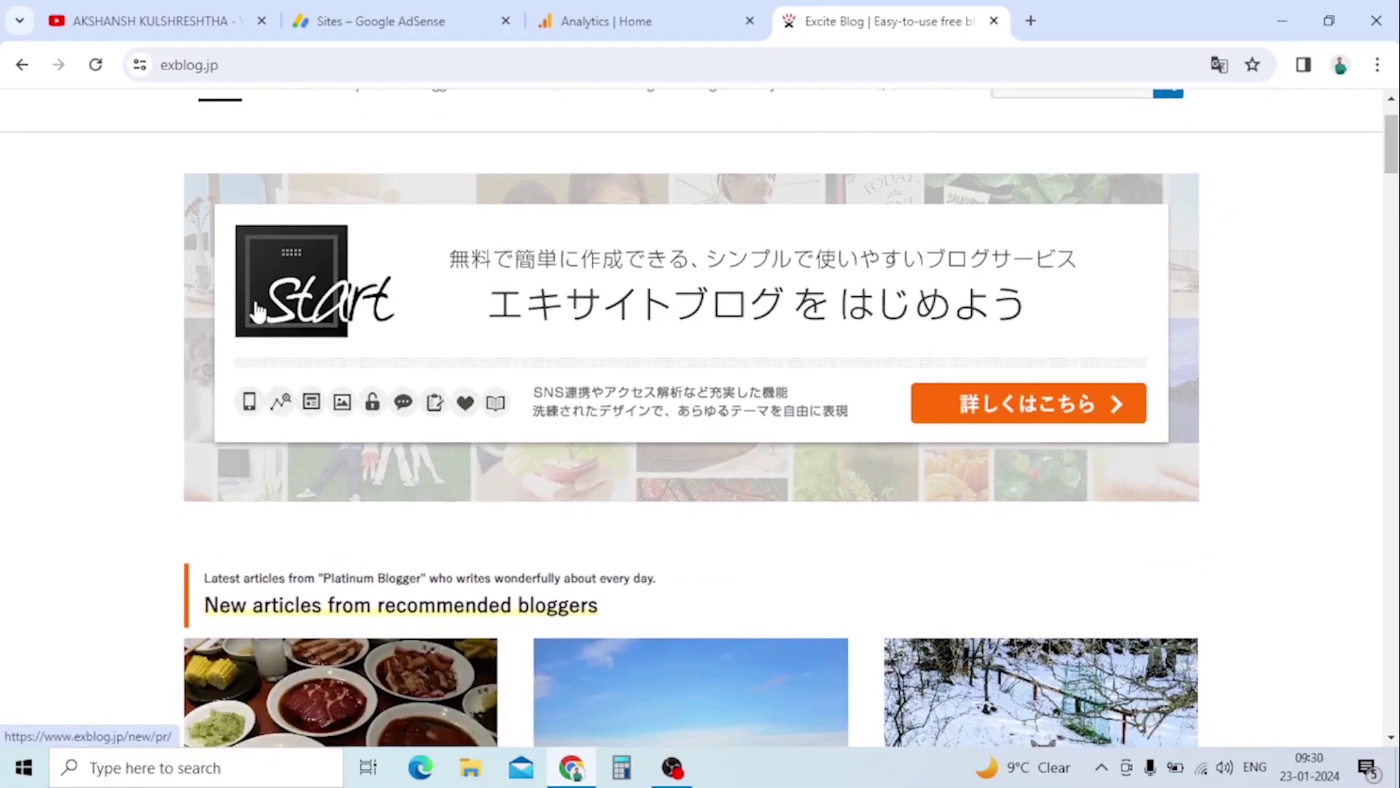
pyautogui.scroll(1, 218, 312)
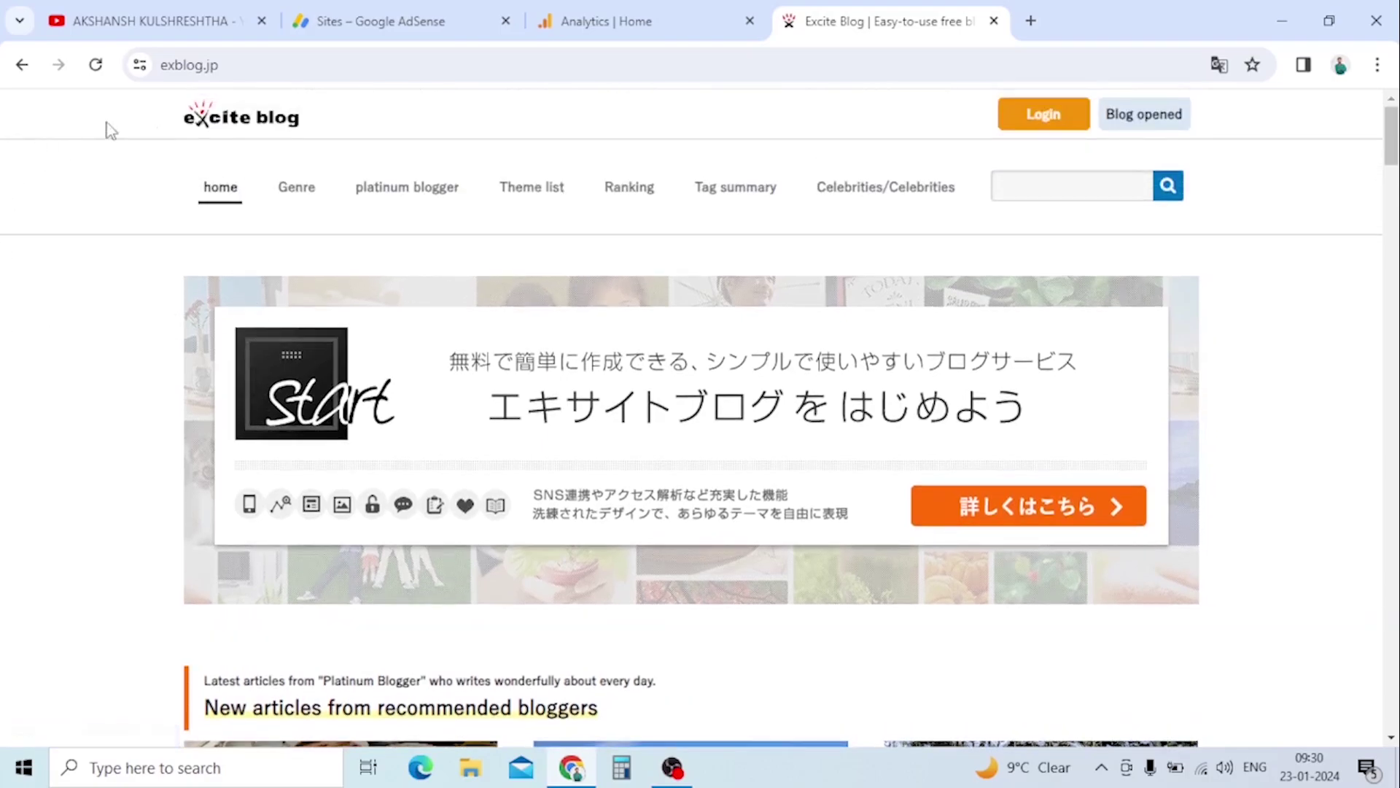
pyautogui.scroll(-4, 912, 263)
pyautogui.scroll(4, 806, 448)
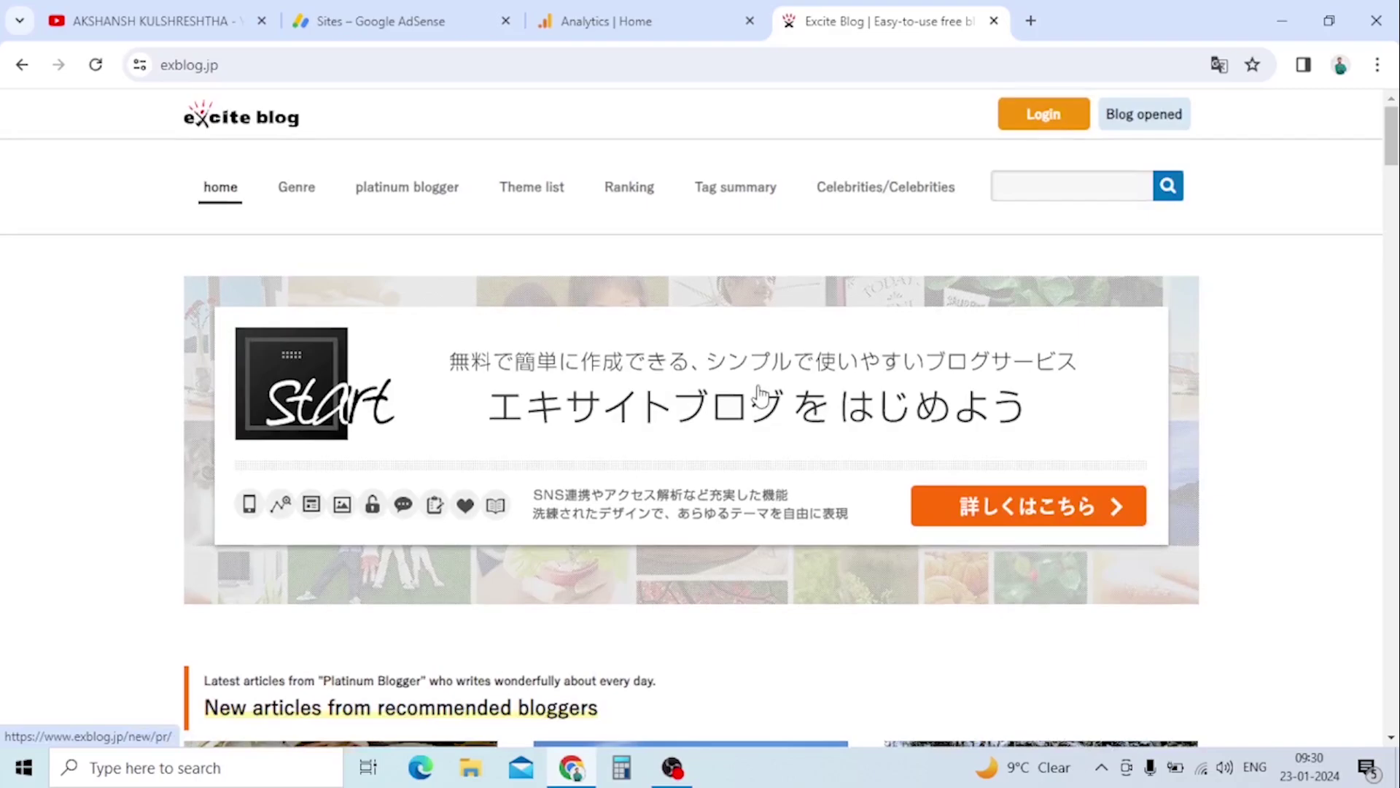
pyautogui.scroll(-6, 760, 397)
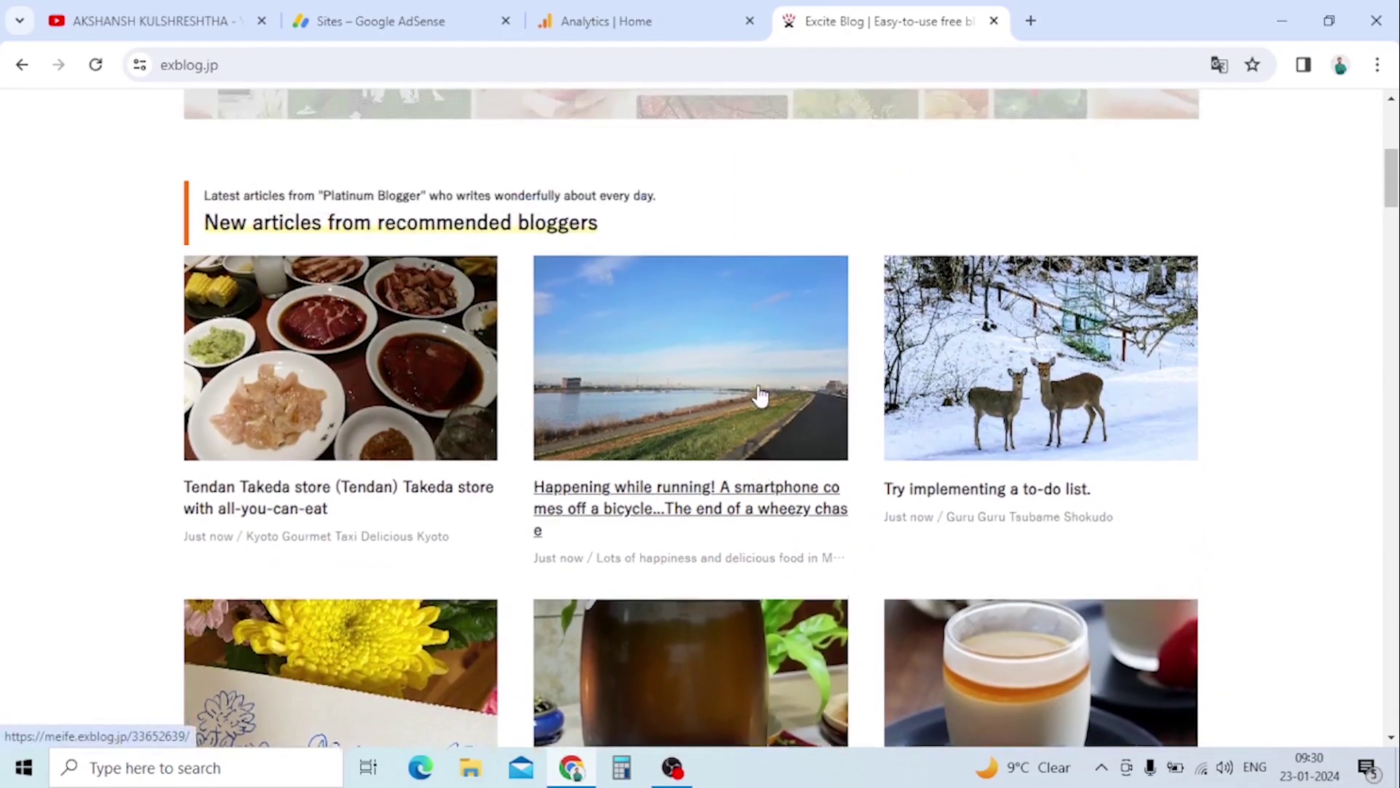
pyautogui.scroll(6, 758, 394)
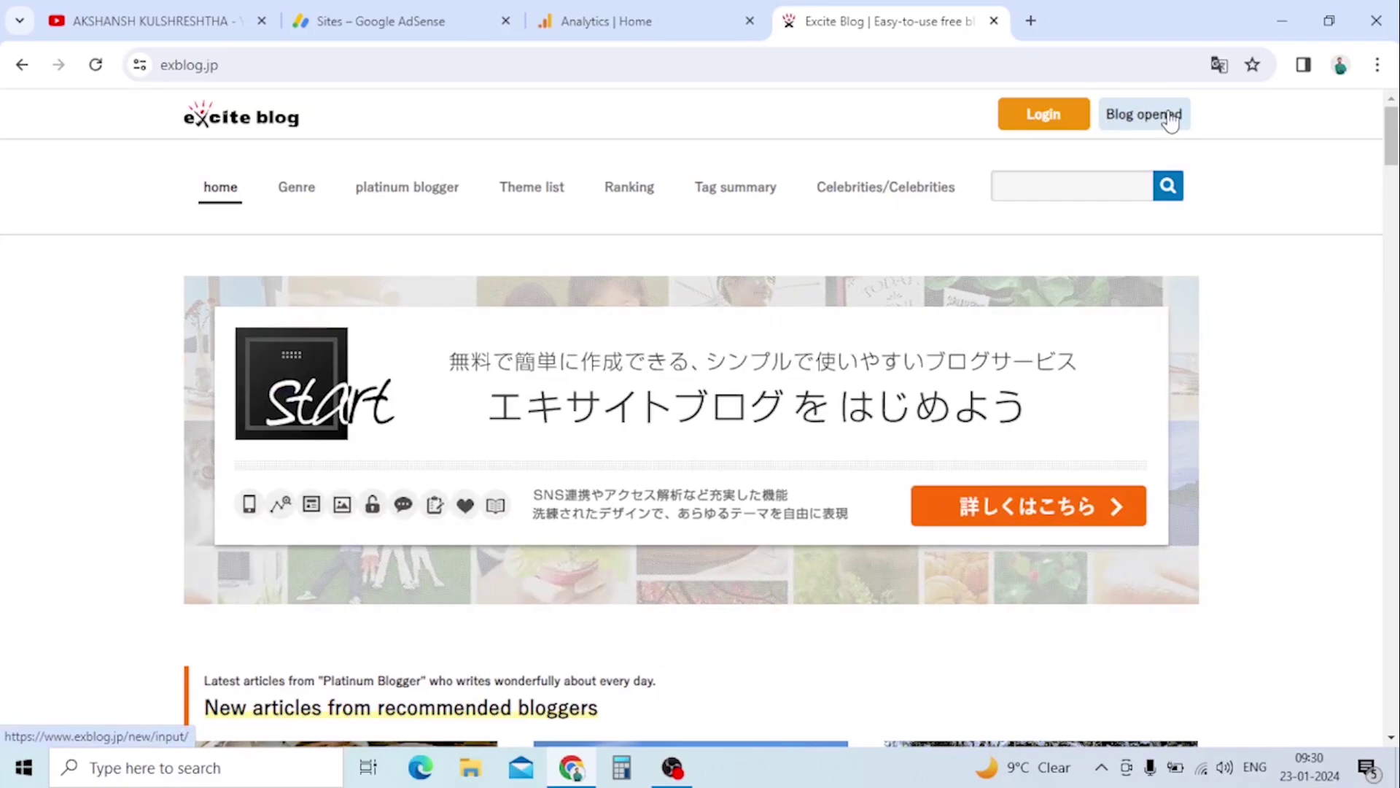
# Open the registration form for a new Excite blog and check the domain suffix of the blog URL
pyautogui.click(1171, 120)
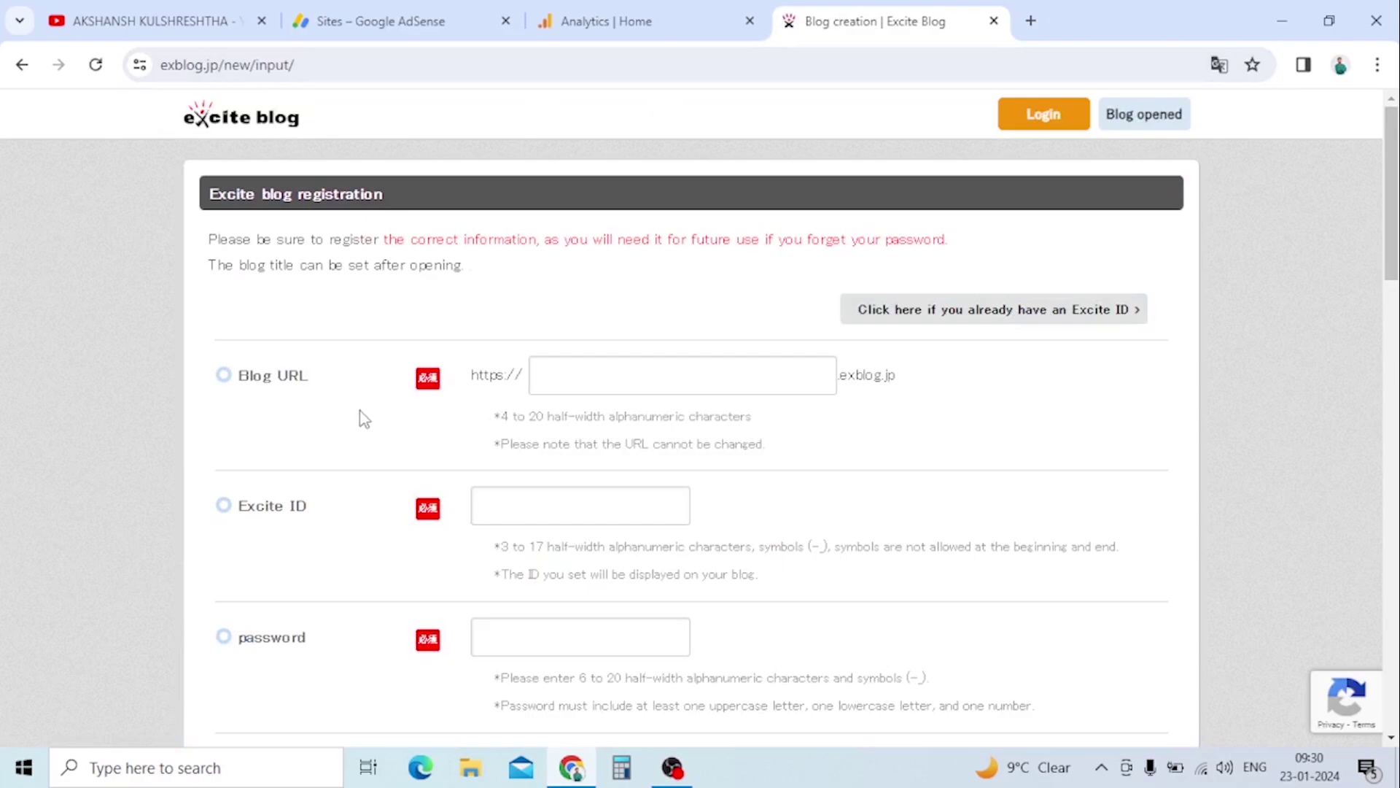
pyautogui.scroll(-1, 397, 361)
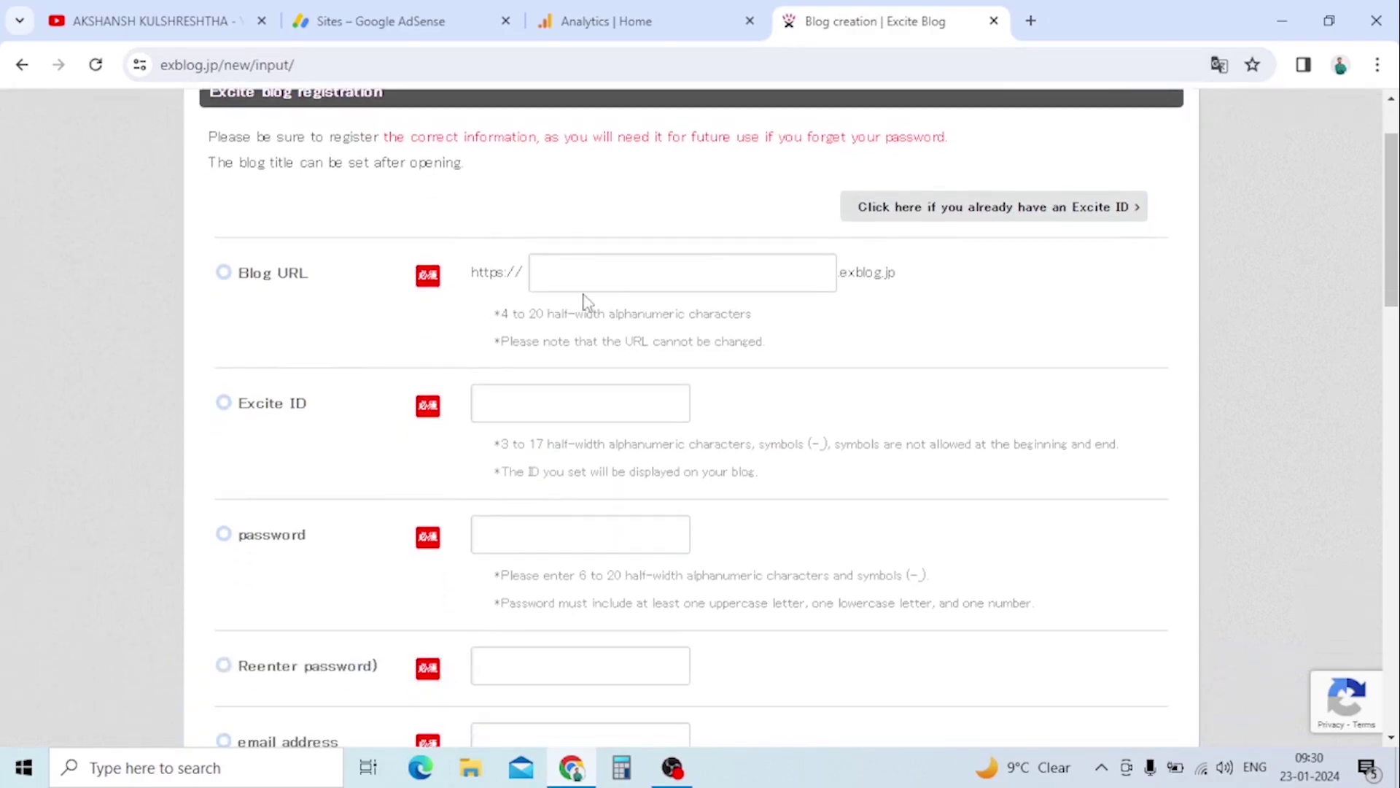
pyautogui.scroll(1, 573, 328)
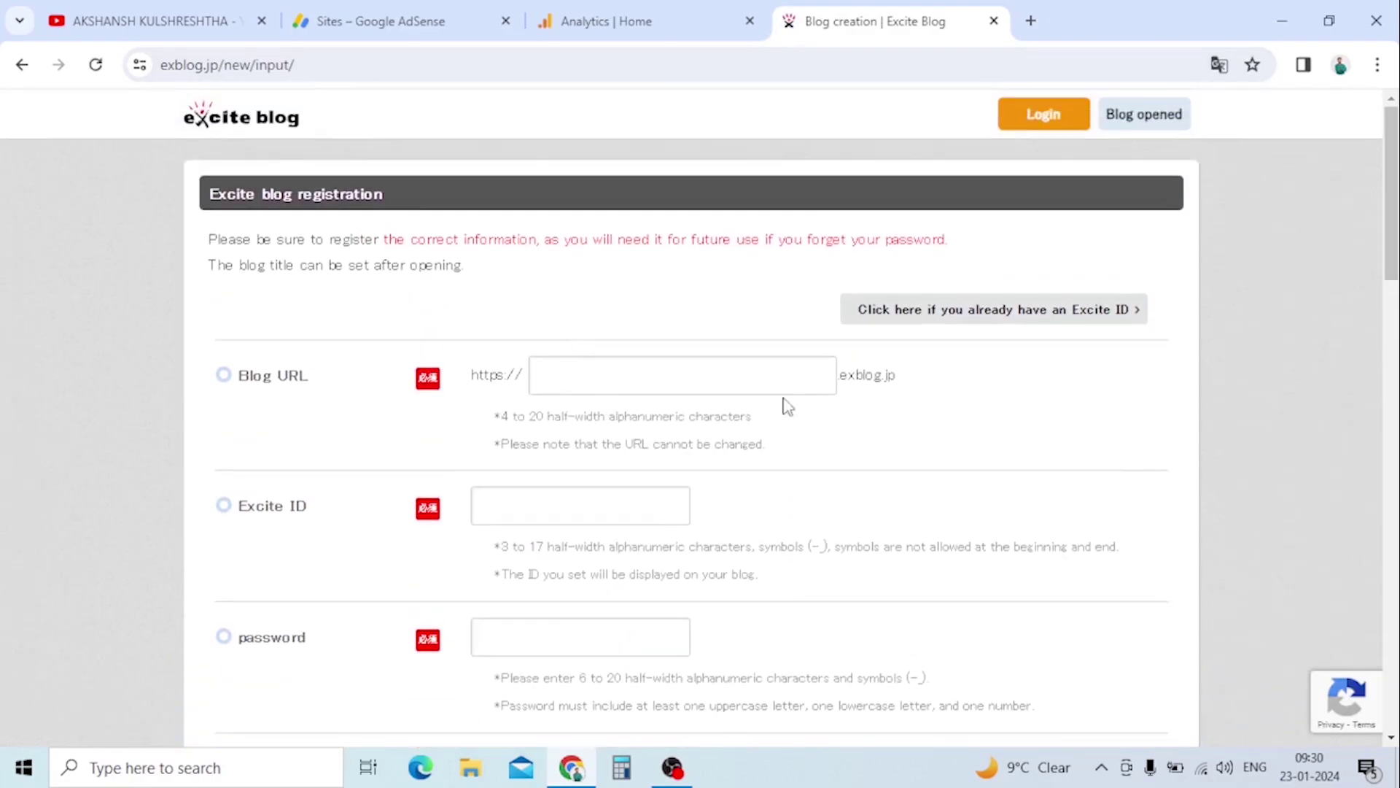
pyautogui.moveTo(903, 381); pyautogui.dragTo(829, 378)
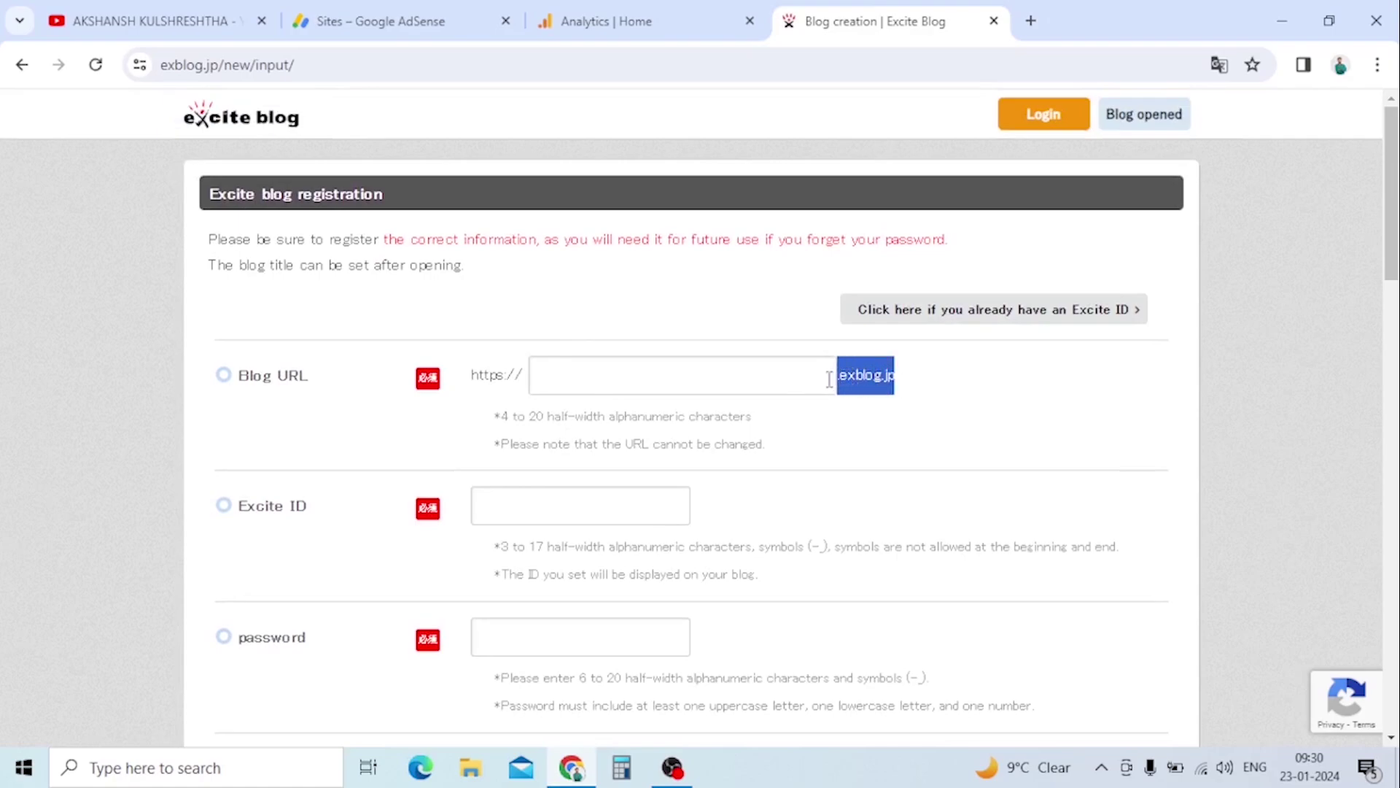
# Enter womenhealthupdates as the blog URL name in the registration form
pyautogui.click(739, 383)
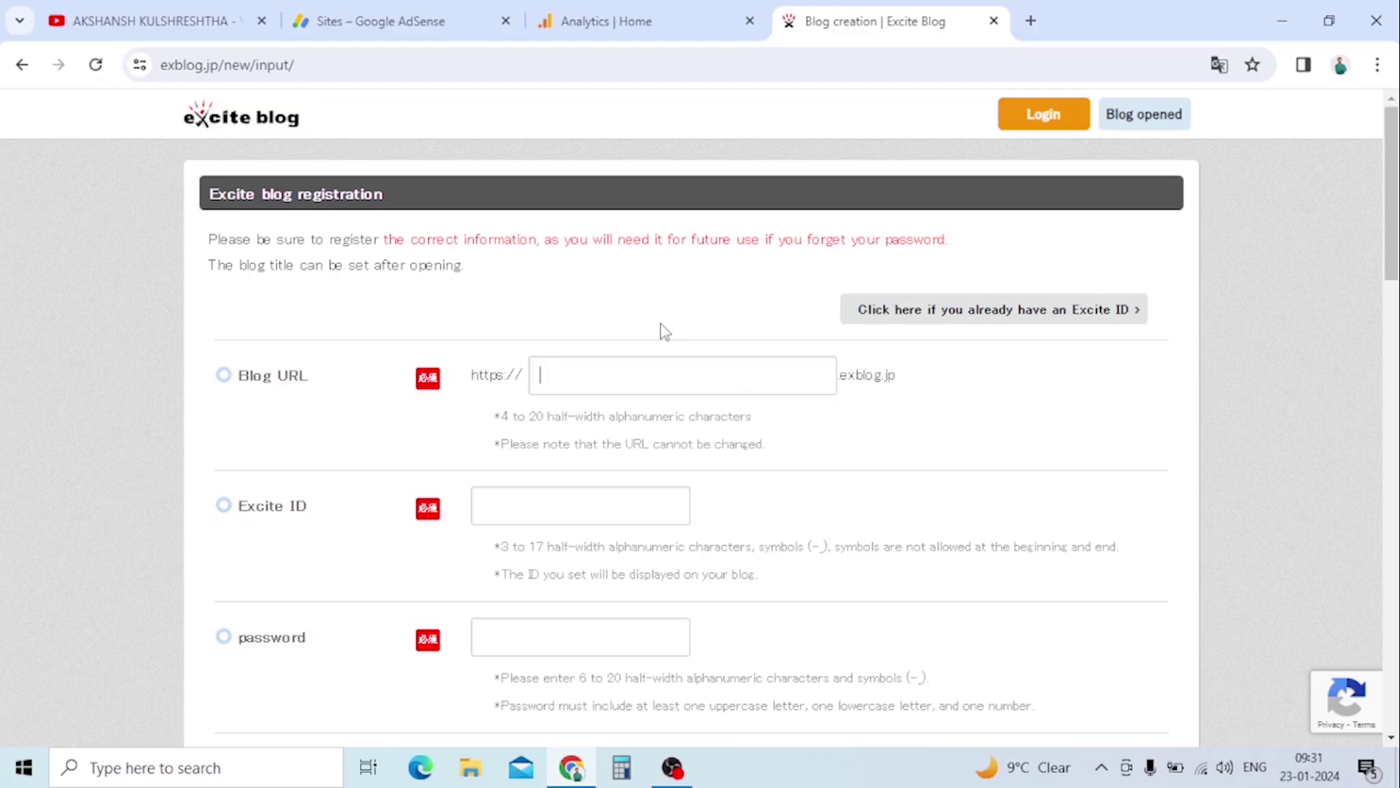
pyautogui.write('womenhealthu[p')
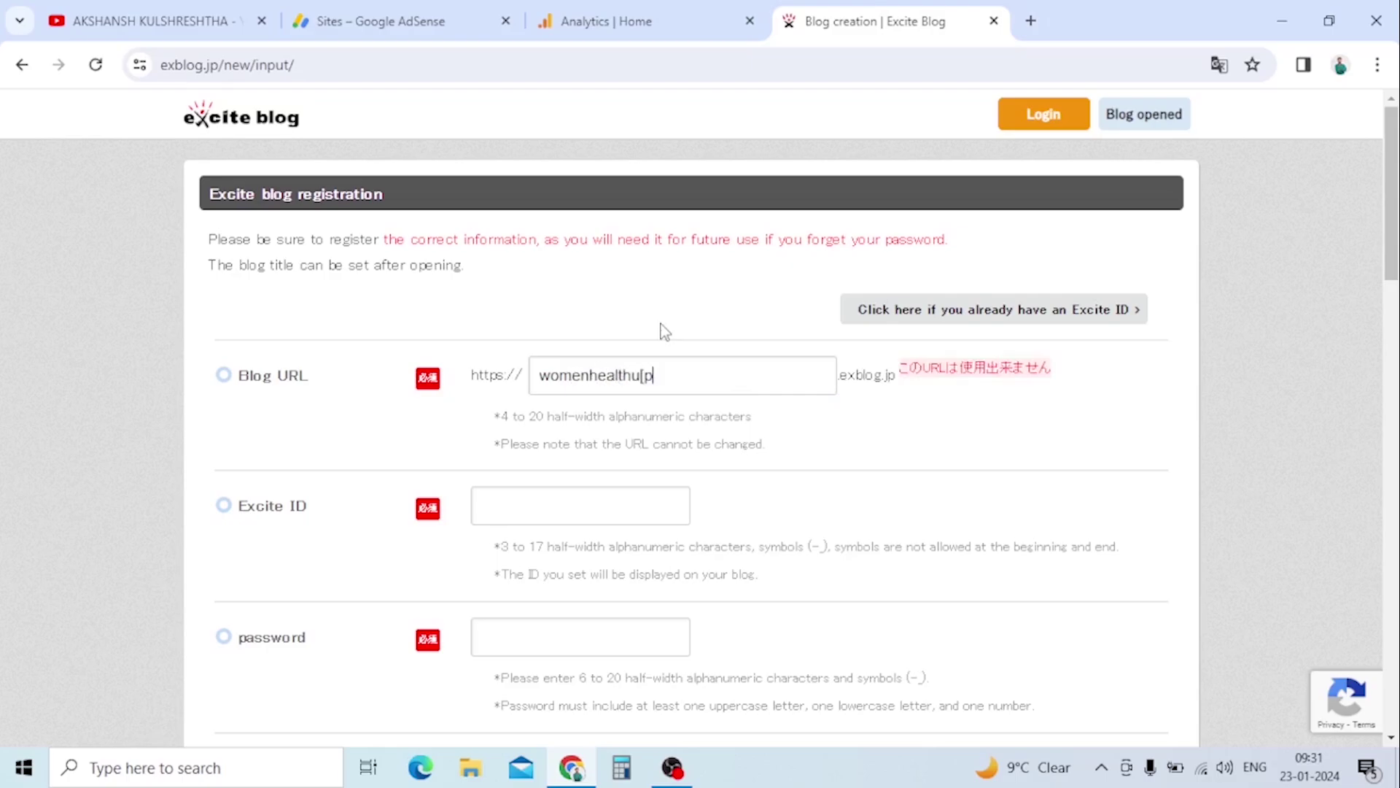
pyautogui.press('BackSpace')
pyautogui.press('BackSpace')
pyautogui.write('pda')
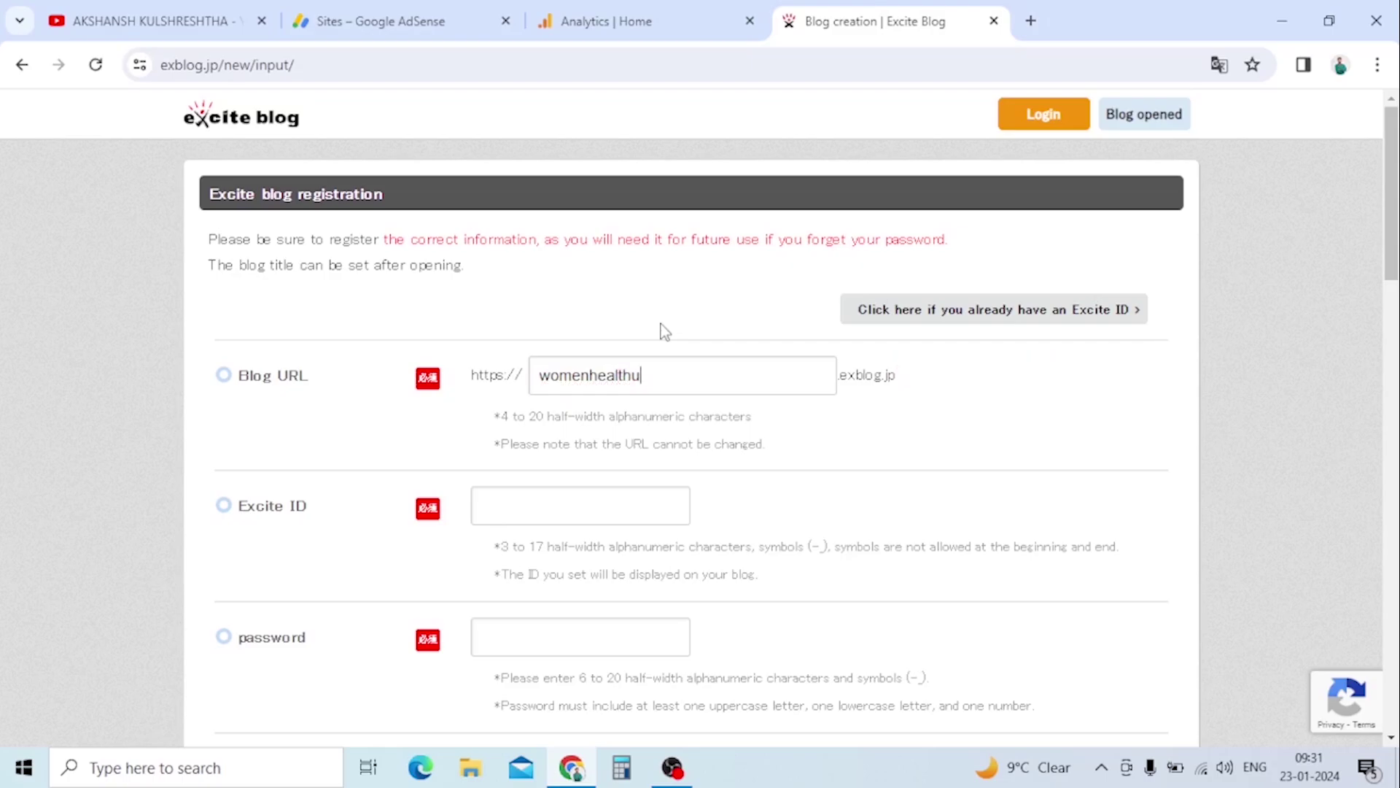
pyautogui.write('tes')
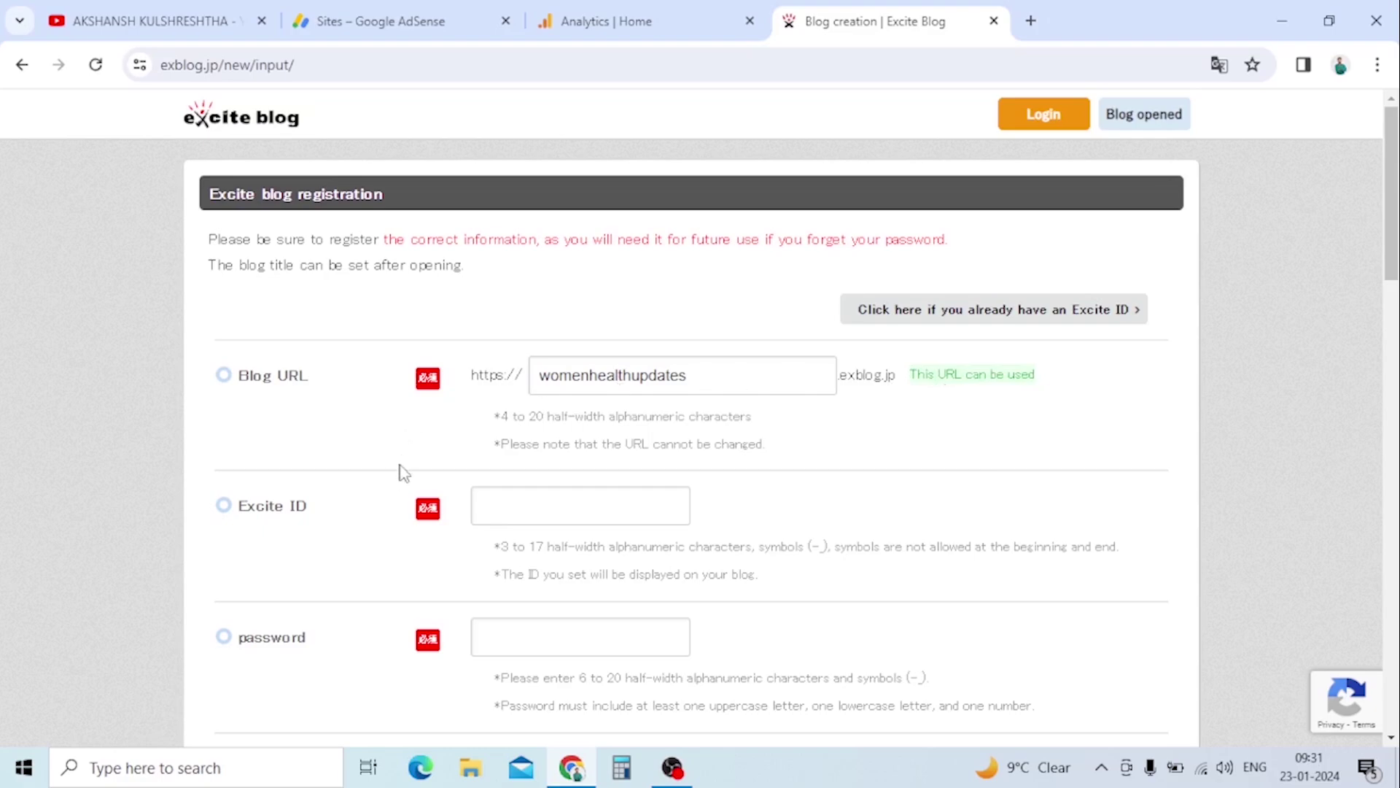
# Copy the blog URL name into the Excite ID field so that the ID is womenhealthupdate
pyautogui.scroll(-1, 401, 482)
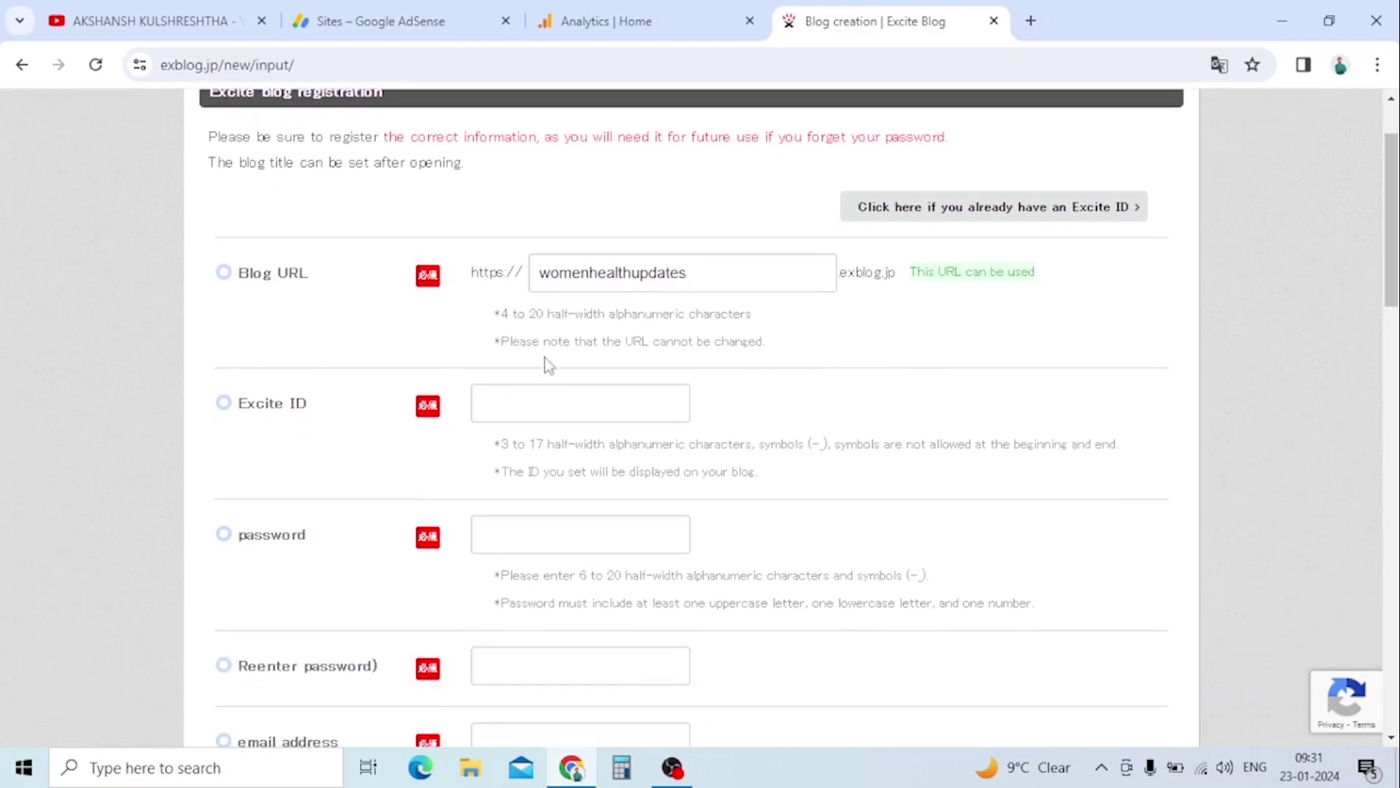
pyautogui.doubleClick(579, 280)
pyautogui.hotkey('ctrl', 'c')
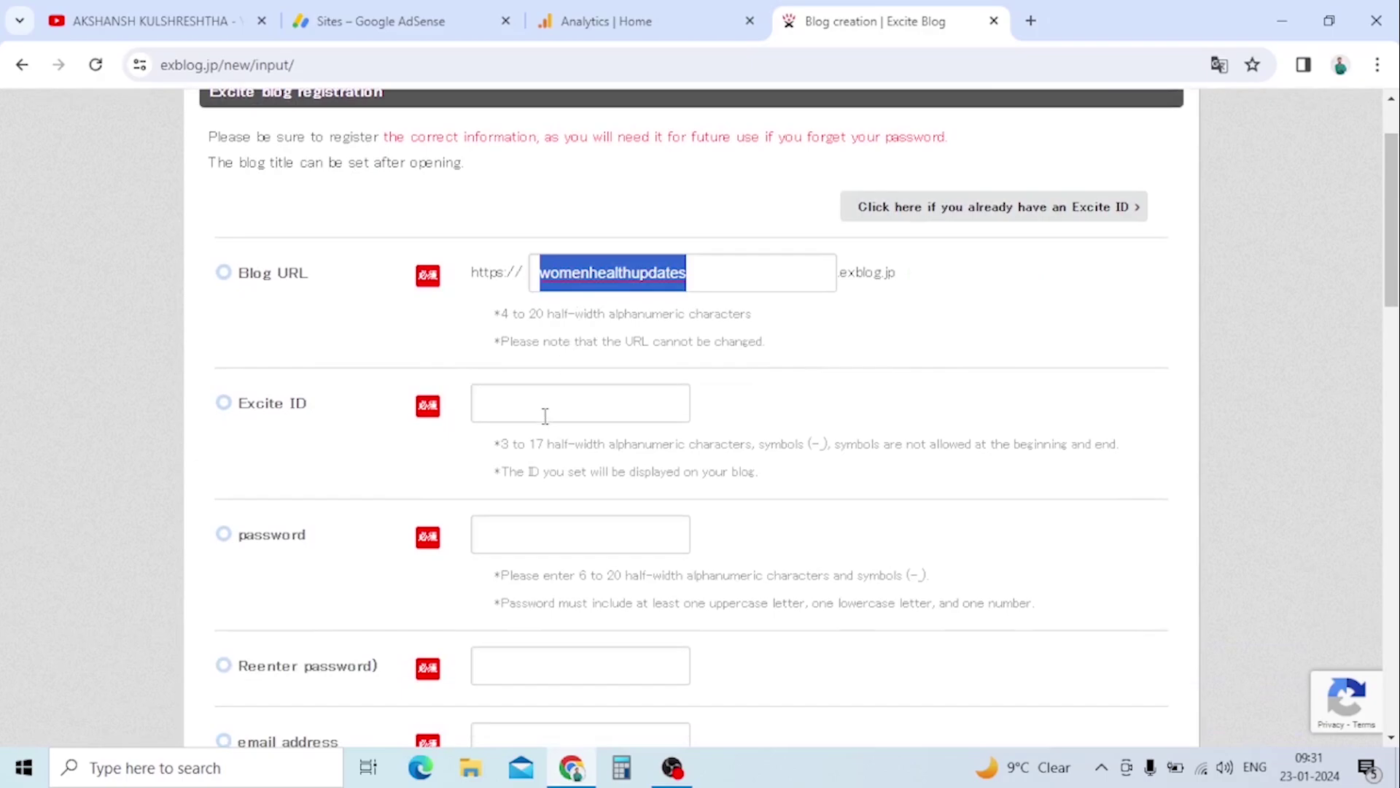
pyautogui.click(545, 413)
pyautogui.hotkey('ctrl', 'v')
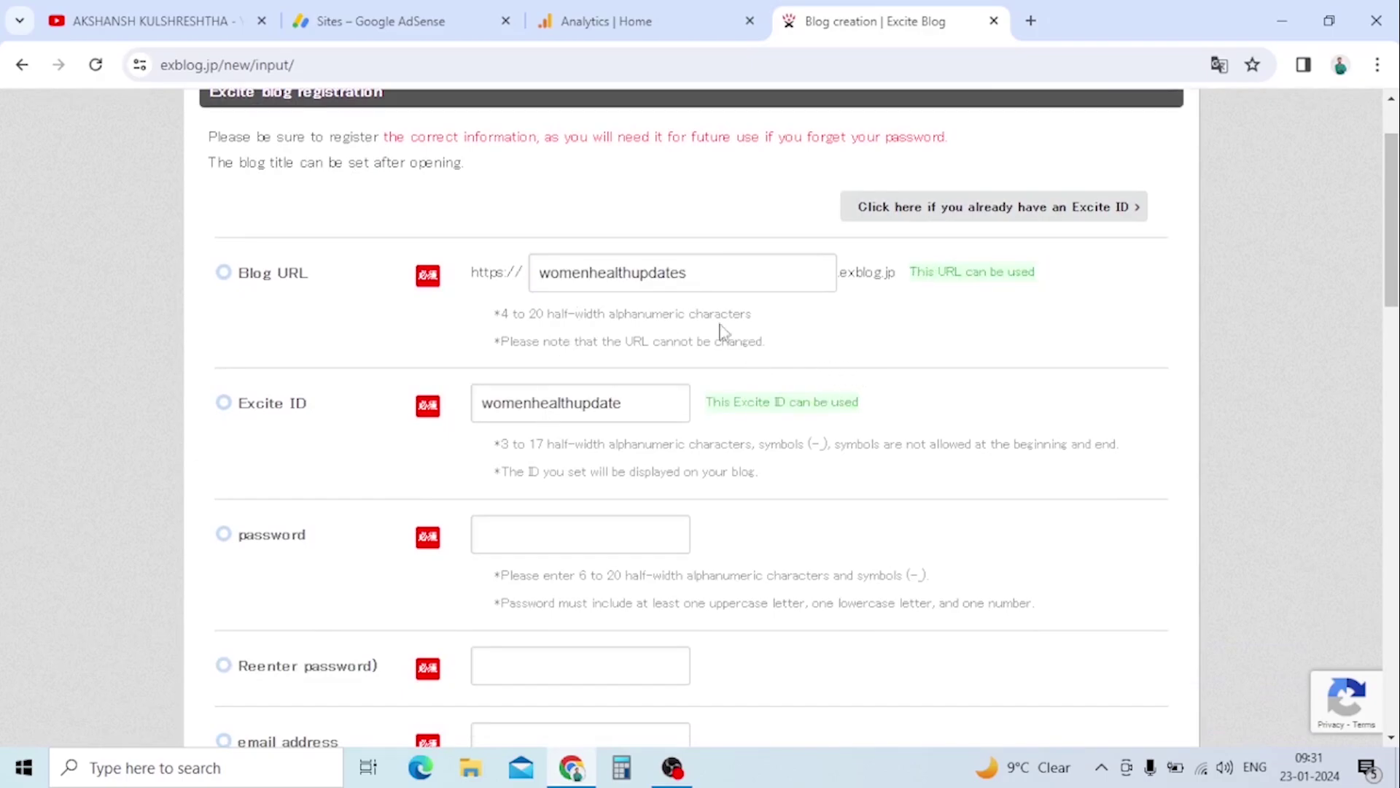
# Check the password rules and enter an account password with uppercase, lowercase and numeric characters
pyautogui.scroll(-1, 721, 399)
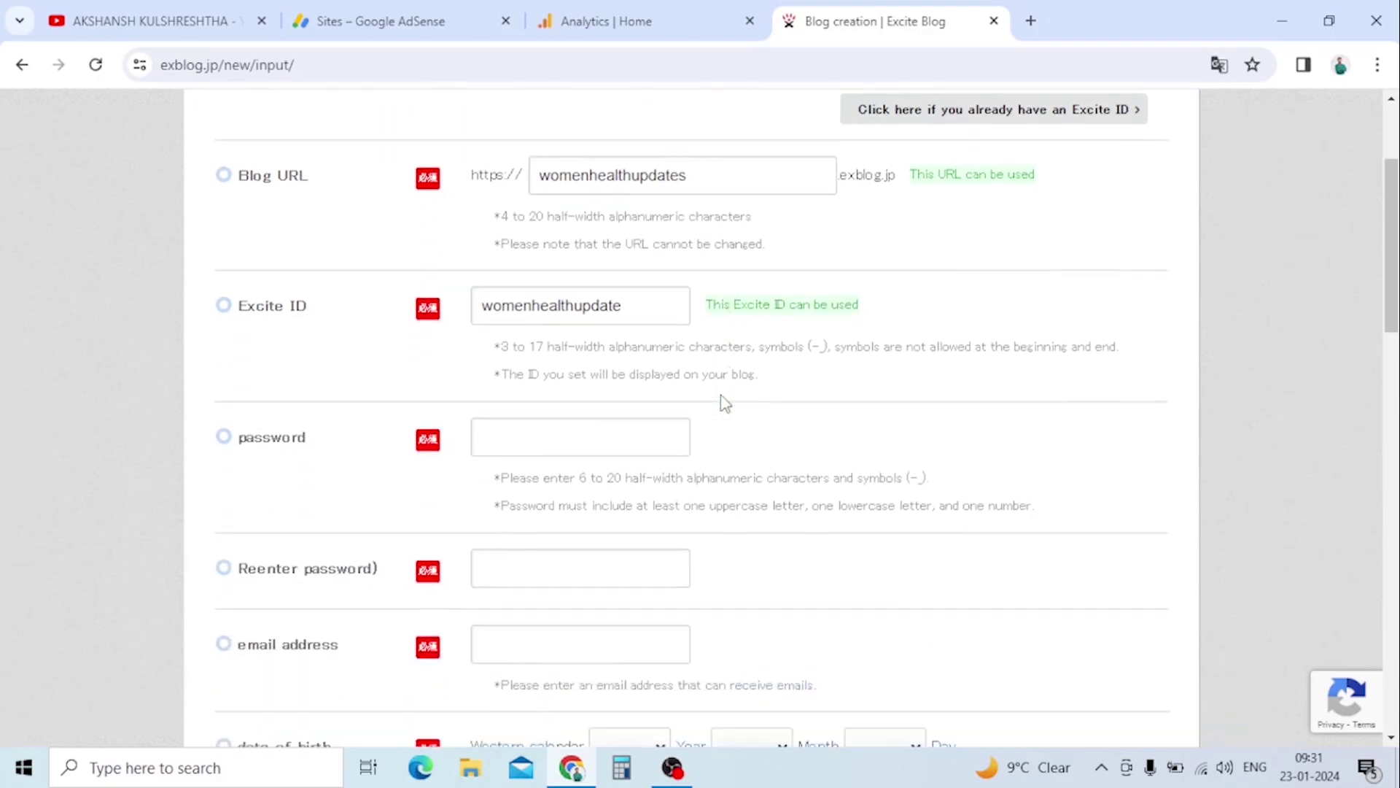
pyautogui.click(546, 417)
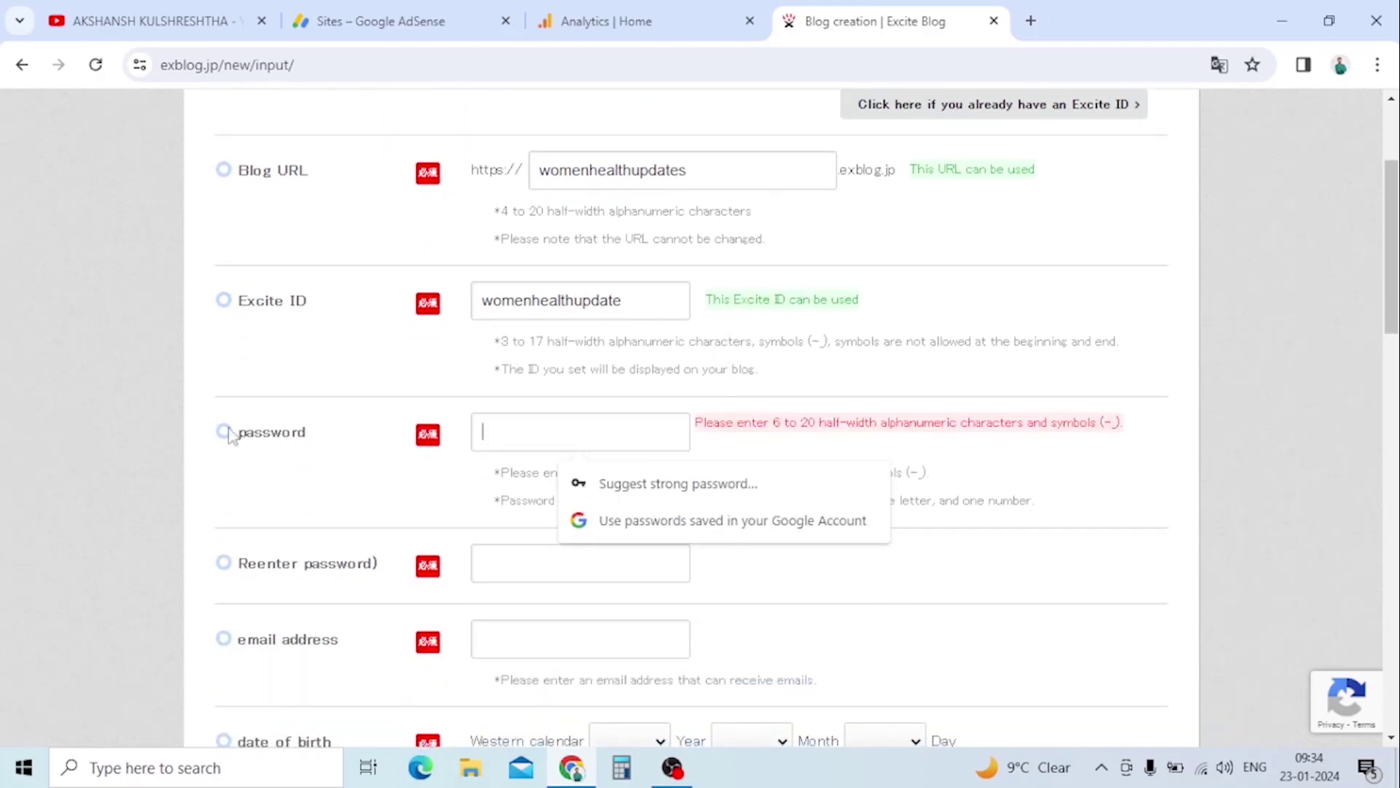
pyautogui.click(955, 406)
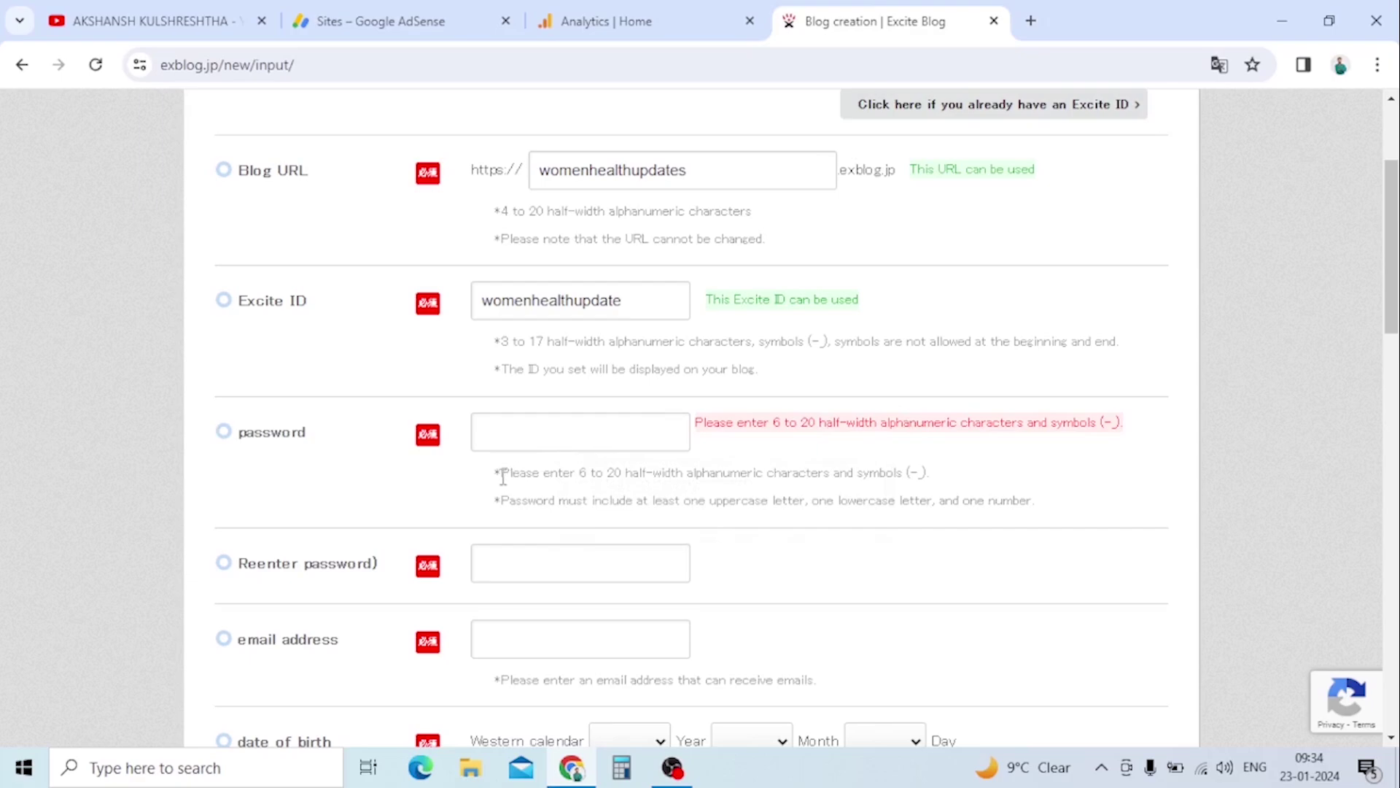
pyautogui.moveTo(502, 474); pyautogui.dragTo(915, 469)
pyautogui.moveTo(556, 501); pyautogui.dragTo(837, 496)
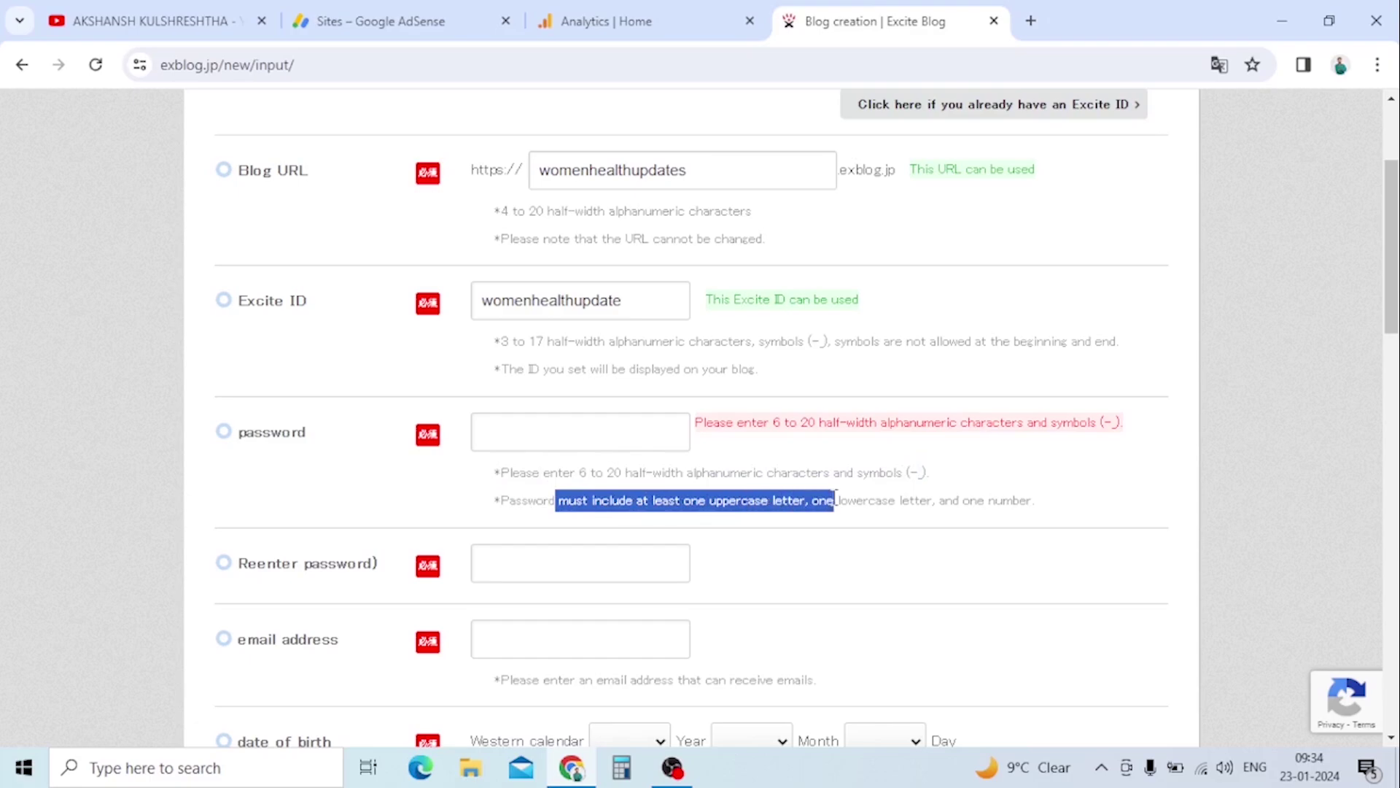
pyautogui.click(575, 428)
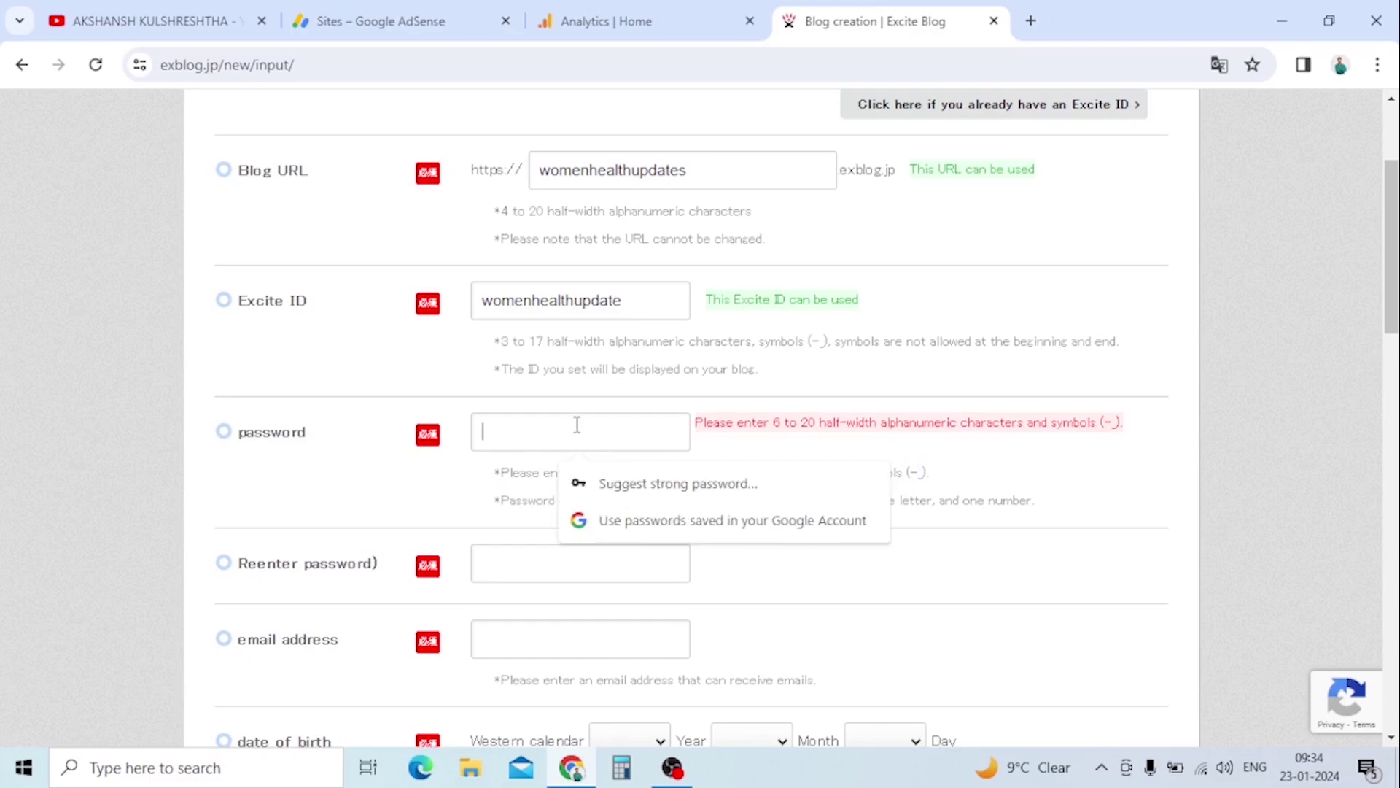
pyautogui.click(422, 496)
pyautogui.click(518, 441)
pyautogui.write('•••••••••••')
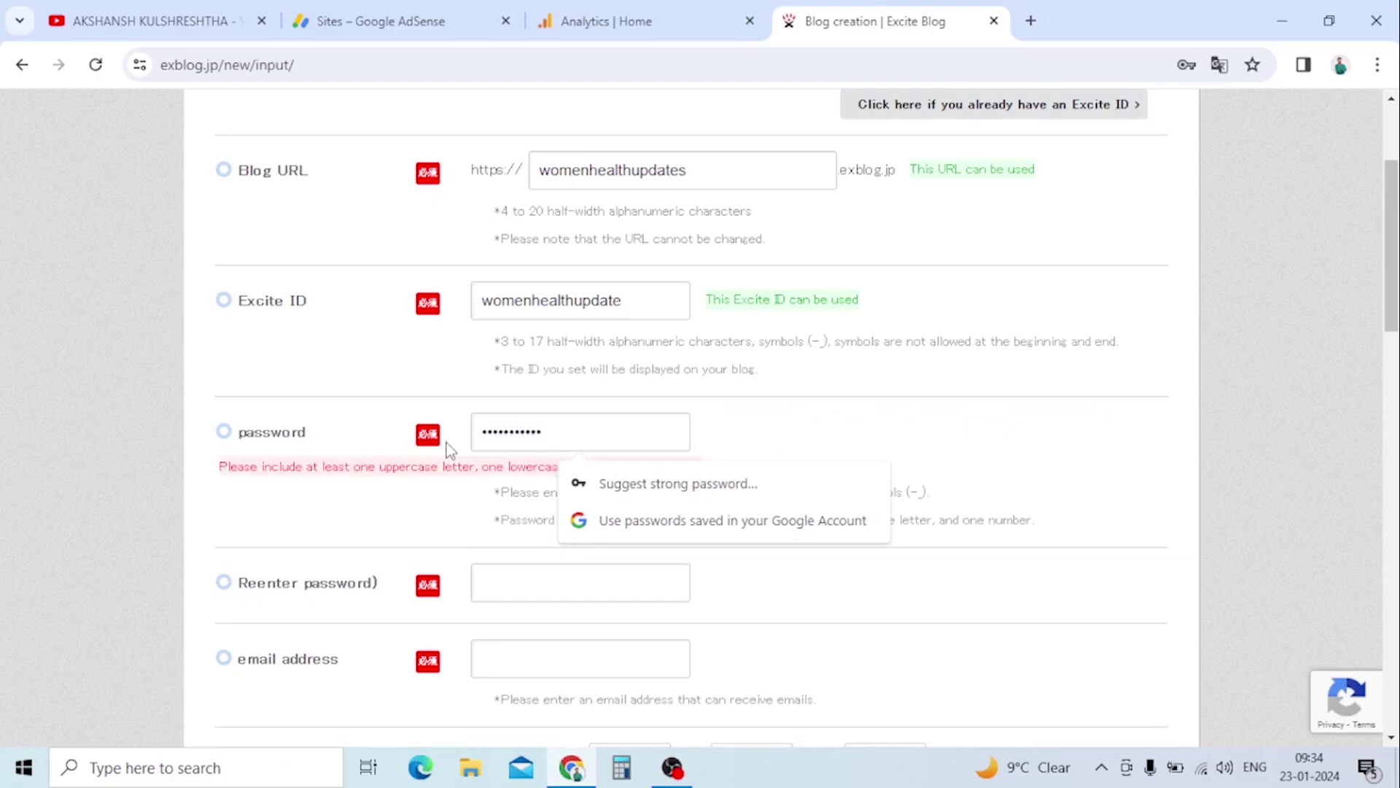
pyautogui.write('••••••••')
pyautogui.click(860, 453)
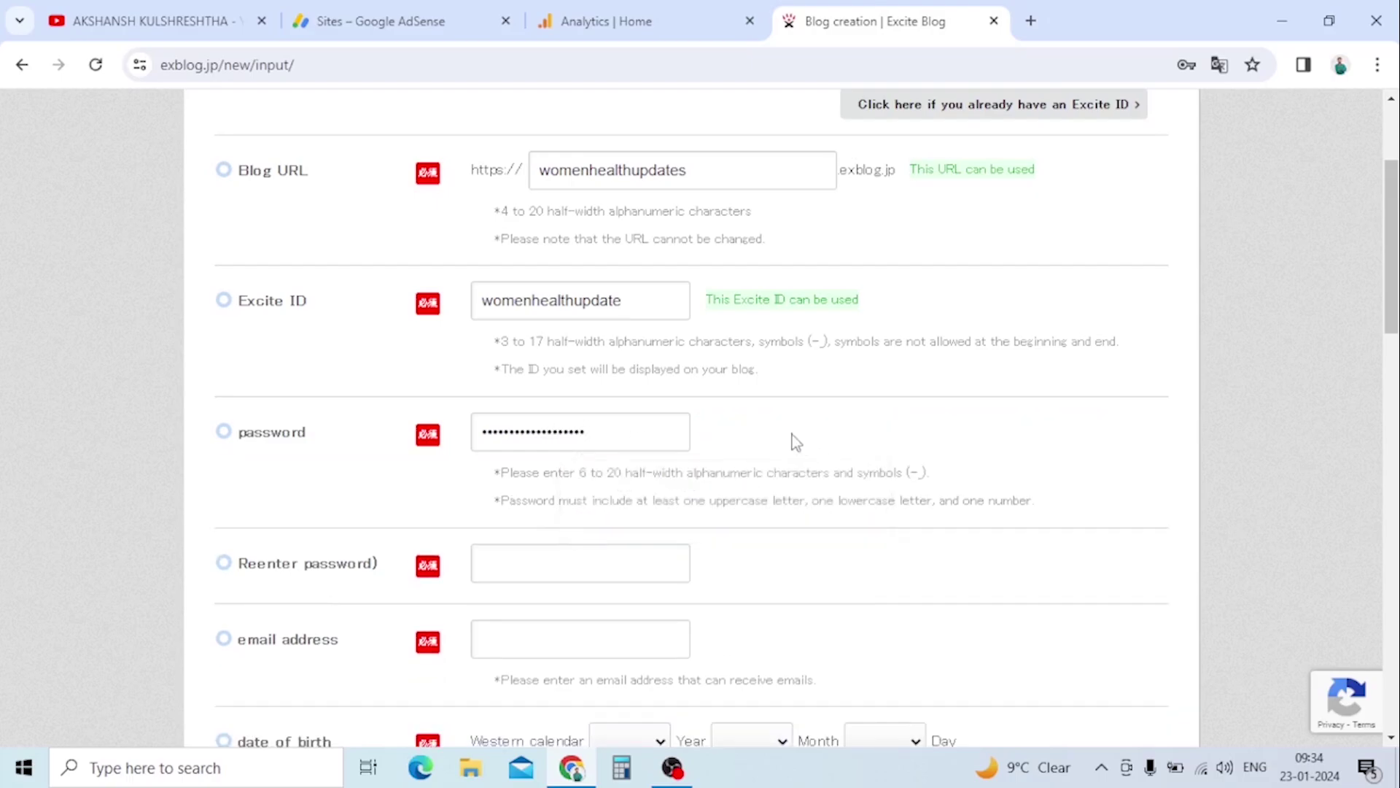
# Enter the same account password again in the password confirmation field
pyautogui.scroll(-1, 541, 562)
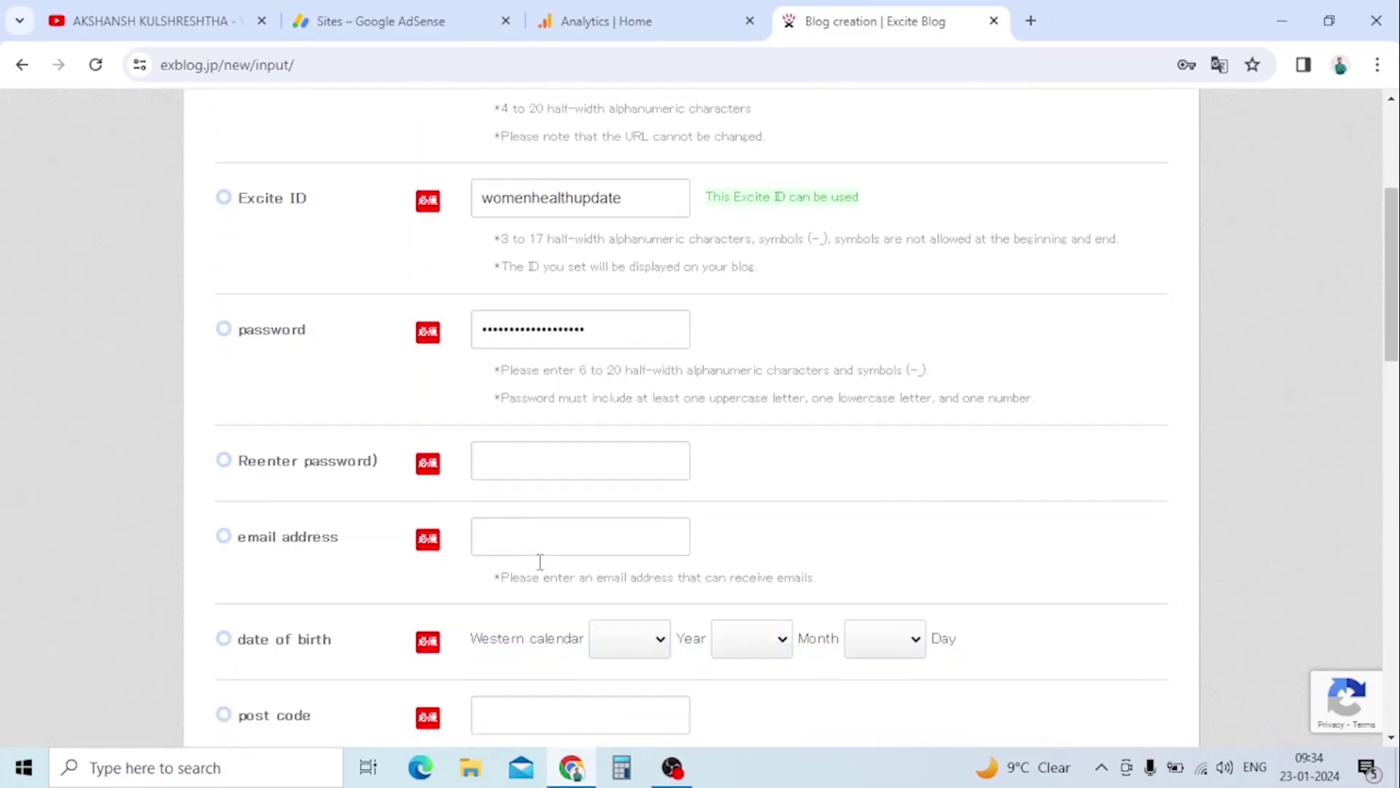
pyautogui.click(552, 468)
pyautogui.write('•••••')
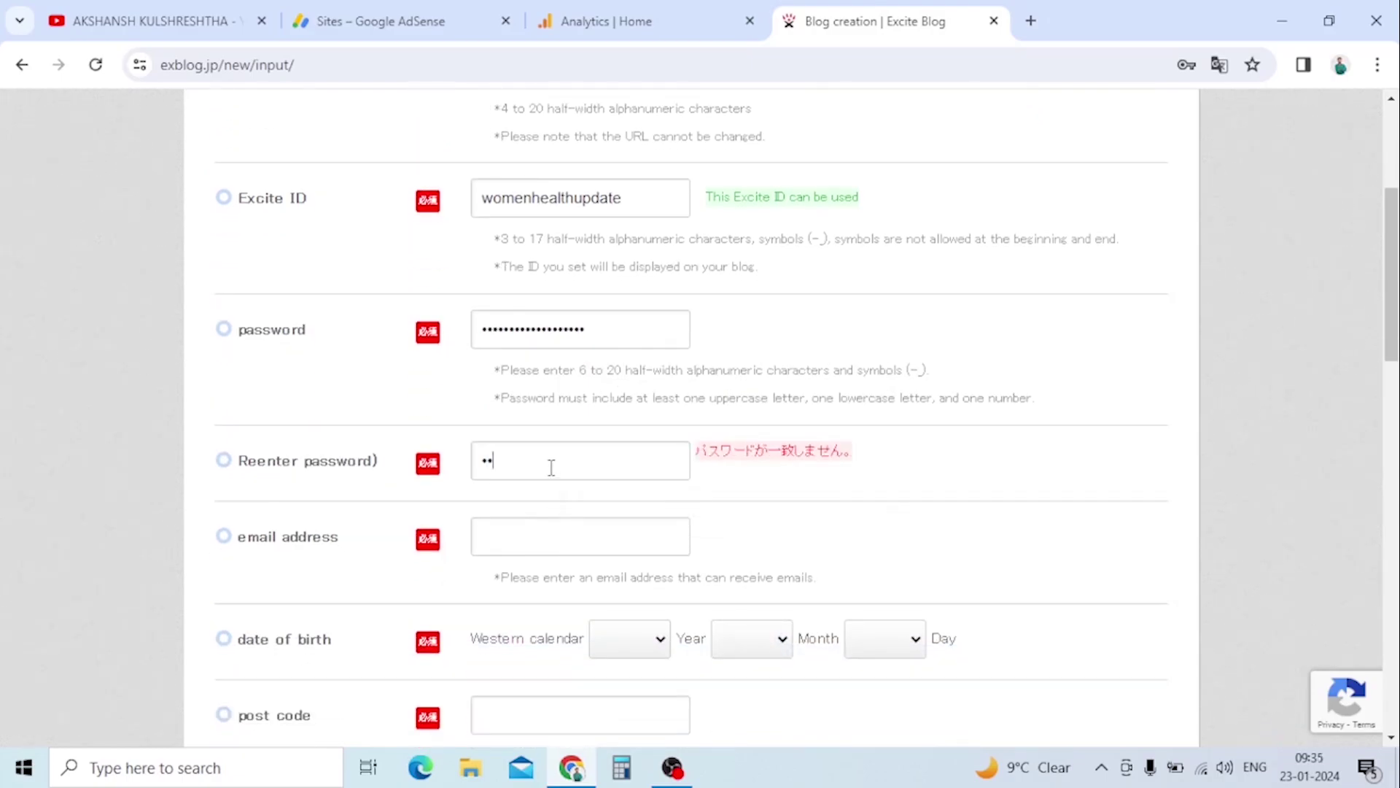
pyautogui.write('••••')
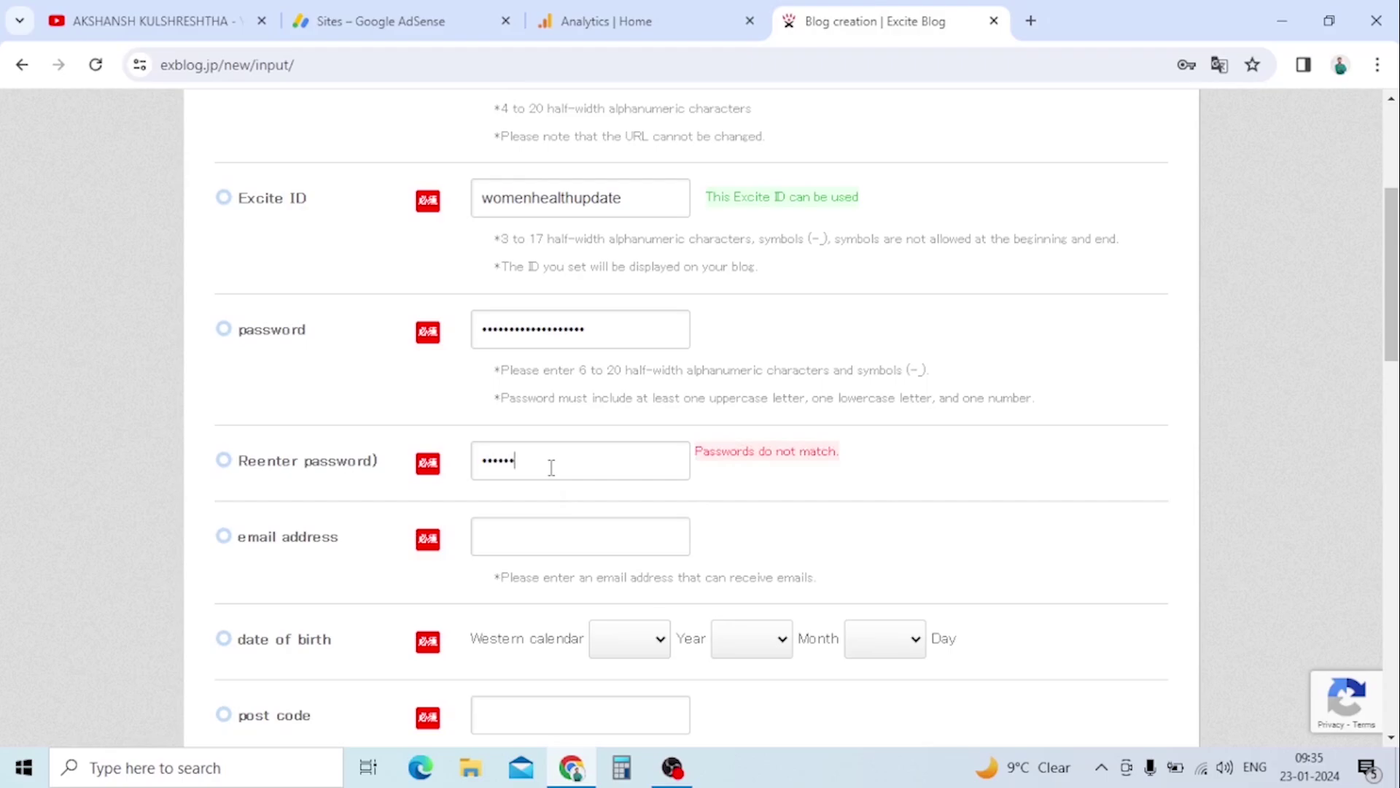
pyautogui.write('••••••••••')
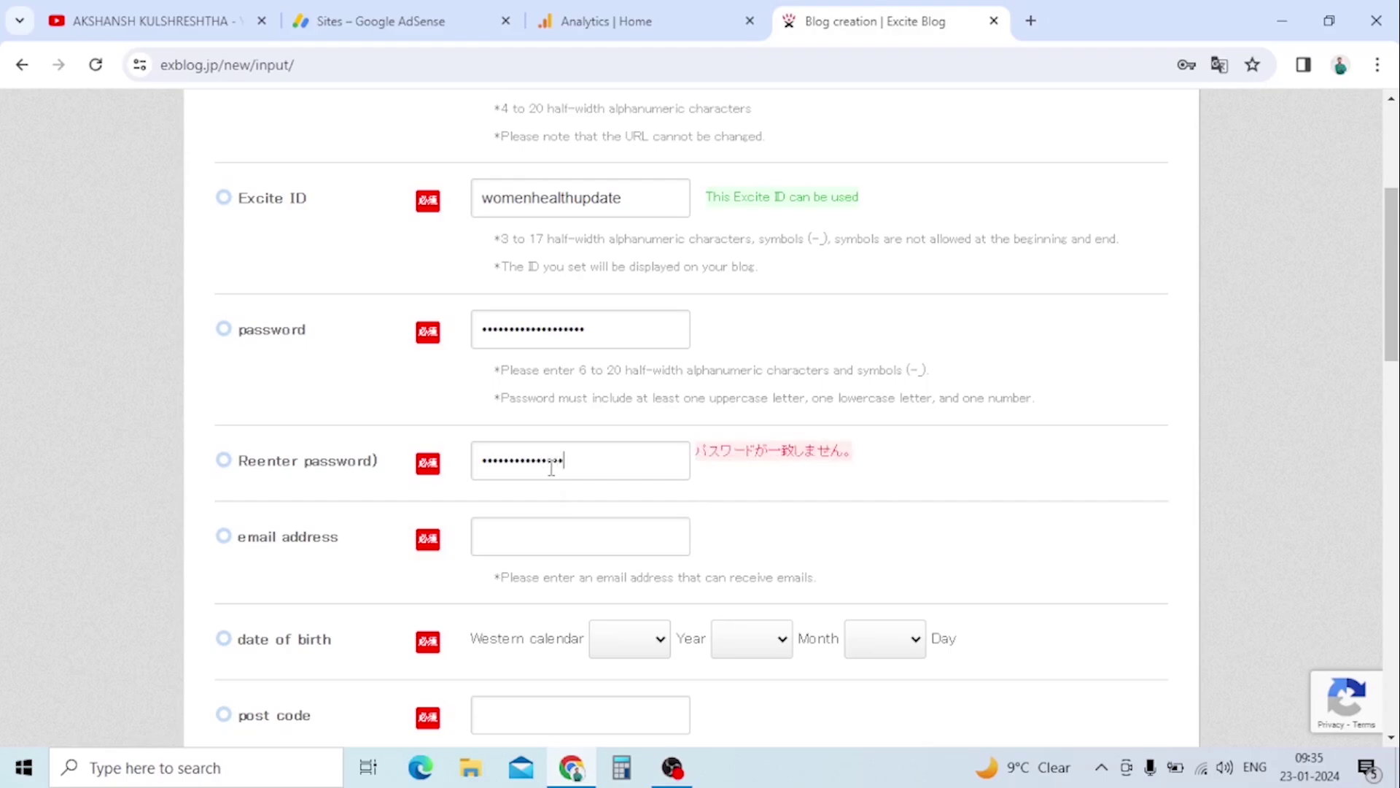
pyautogui.write('•')
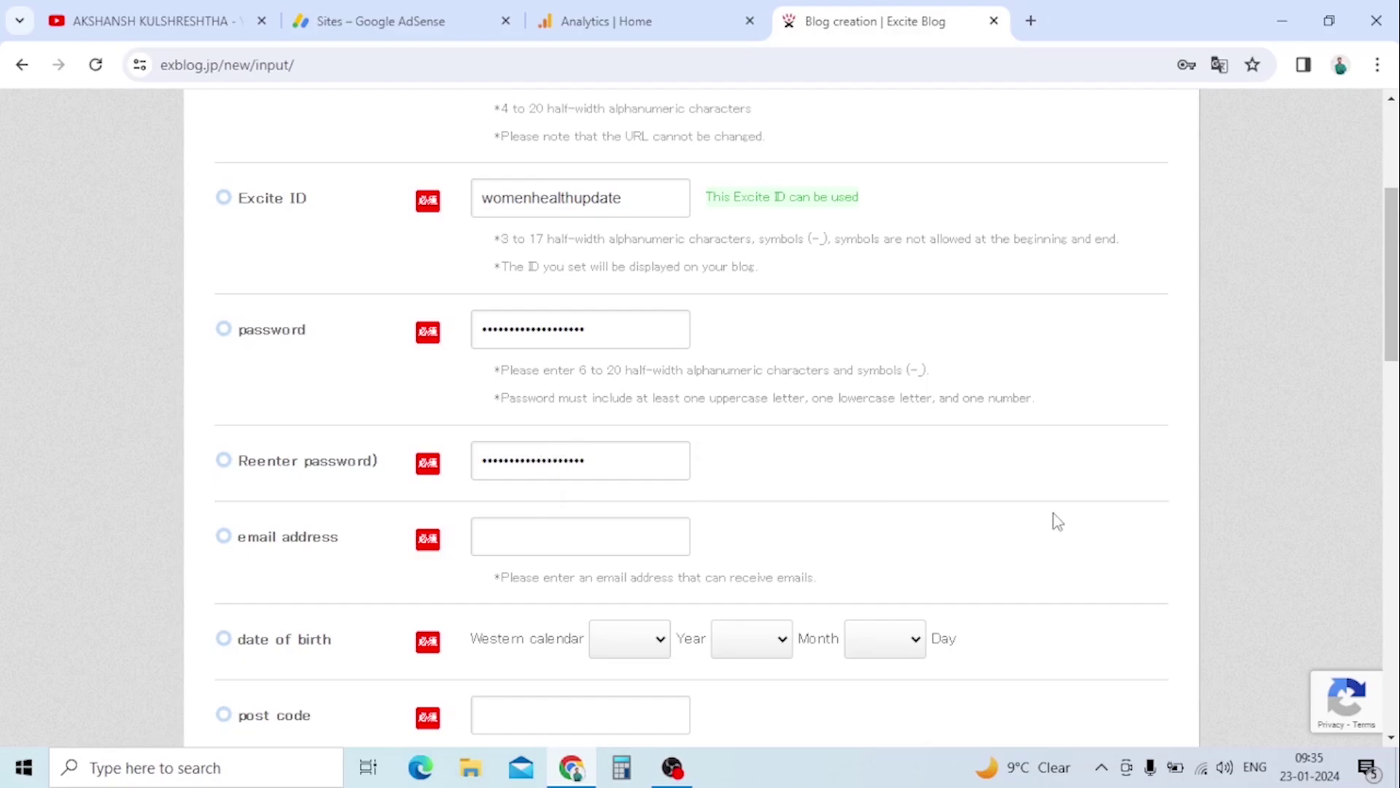
# Fill in the account holder's email address in the registration form
pyautogui.scroll(-3, 932, 453)
pyautogui.click(553, 344)
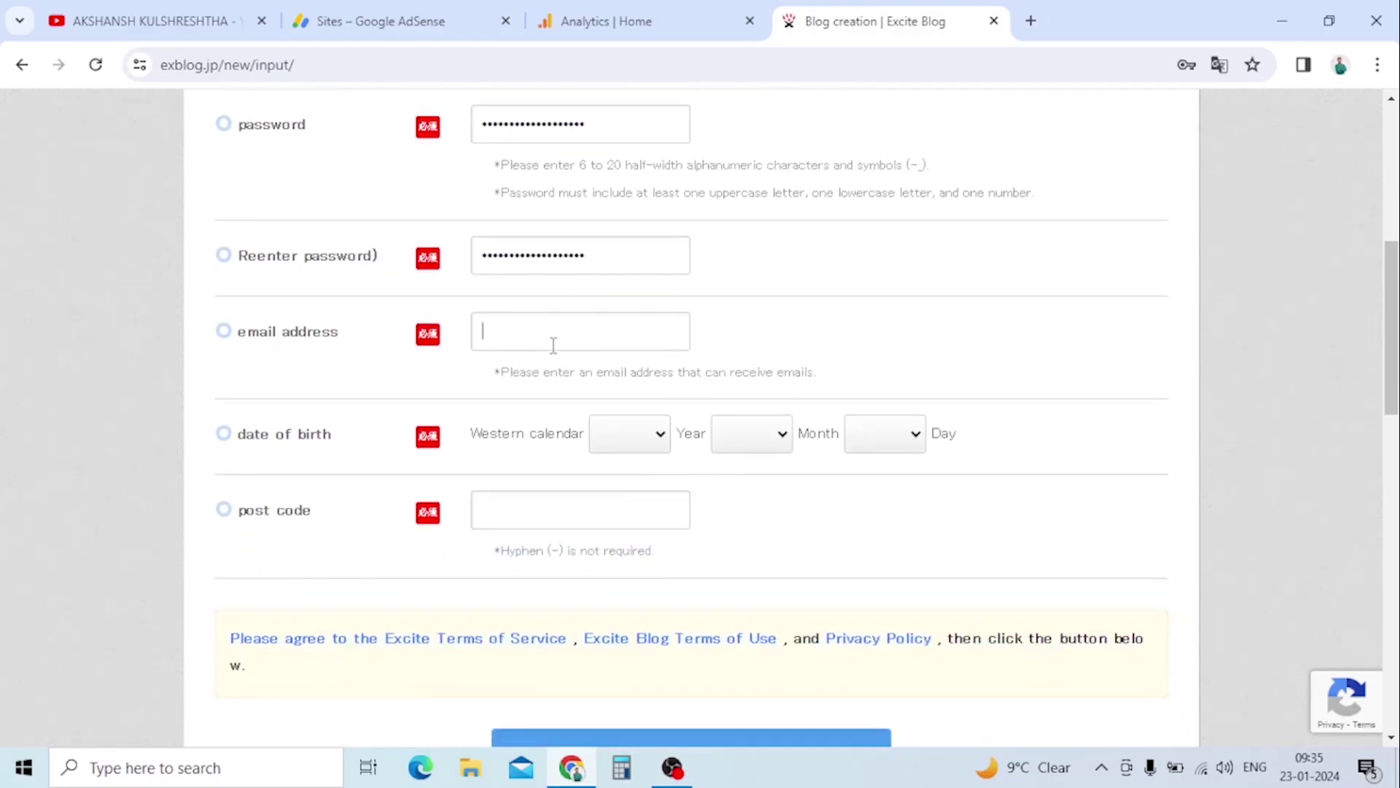
pyautogui.scroll(3, 553, 344)
pyautogui.scroll(-2, 554, 345)
pyautogui.scroll(3, 553, 345)
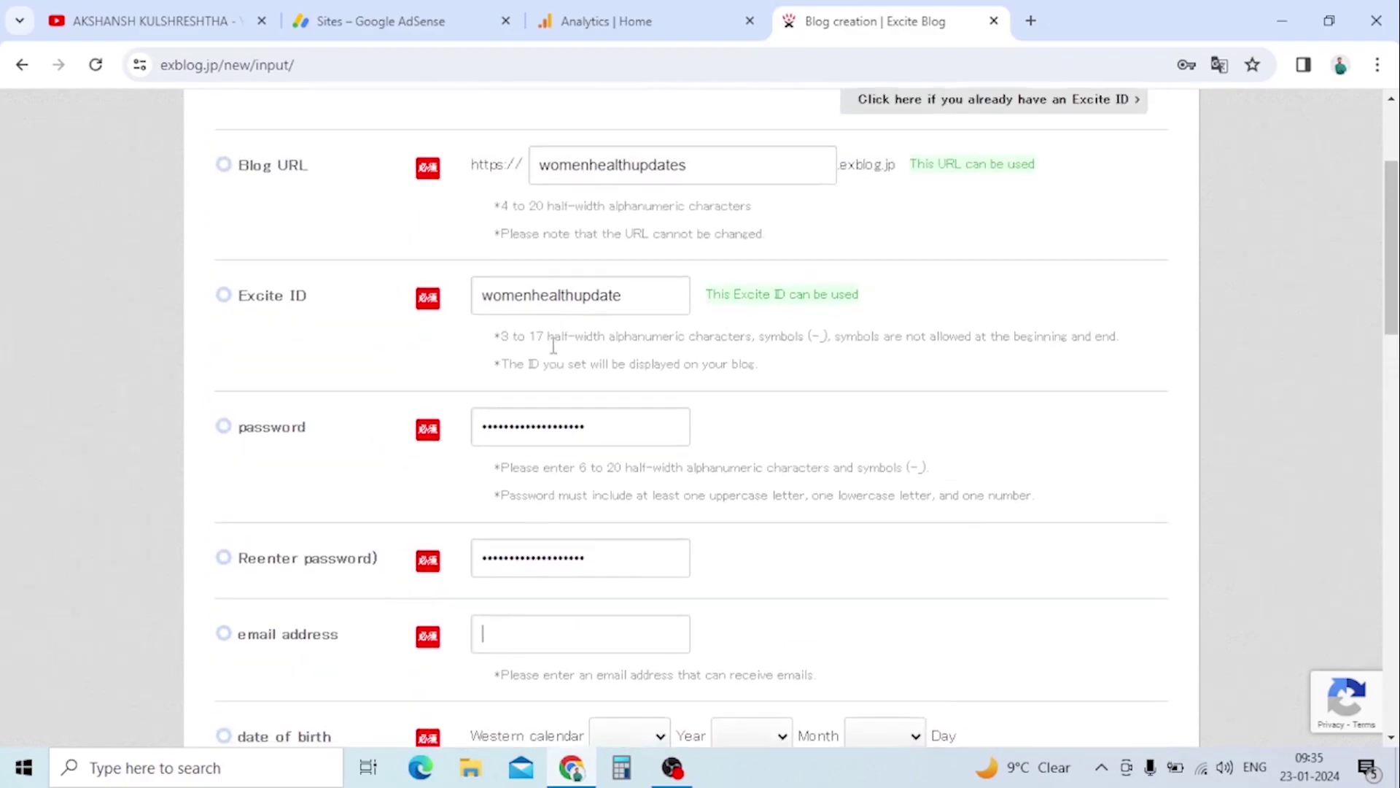
pyautogui.scroll(-3, 554, 345)
pyautogui.scroll(-2, 553, 345)
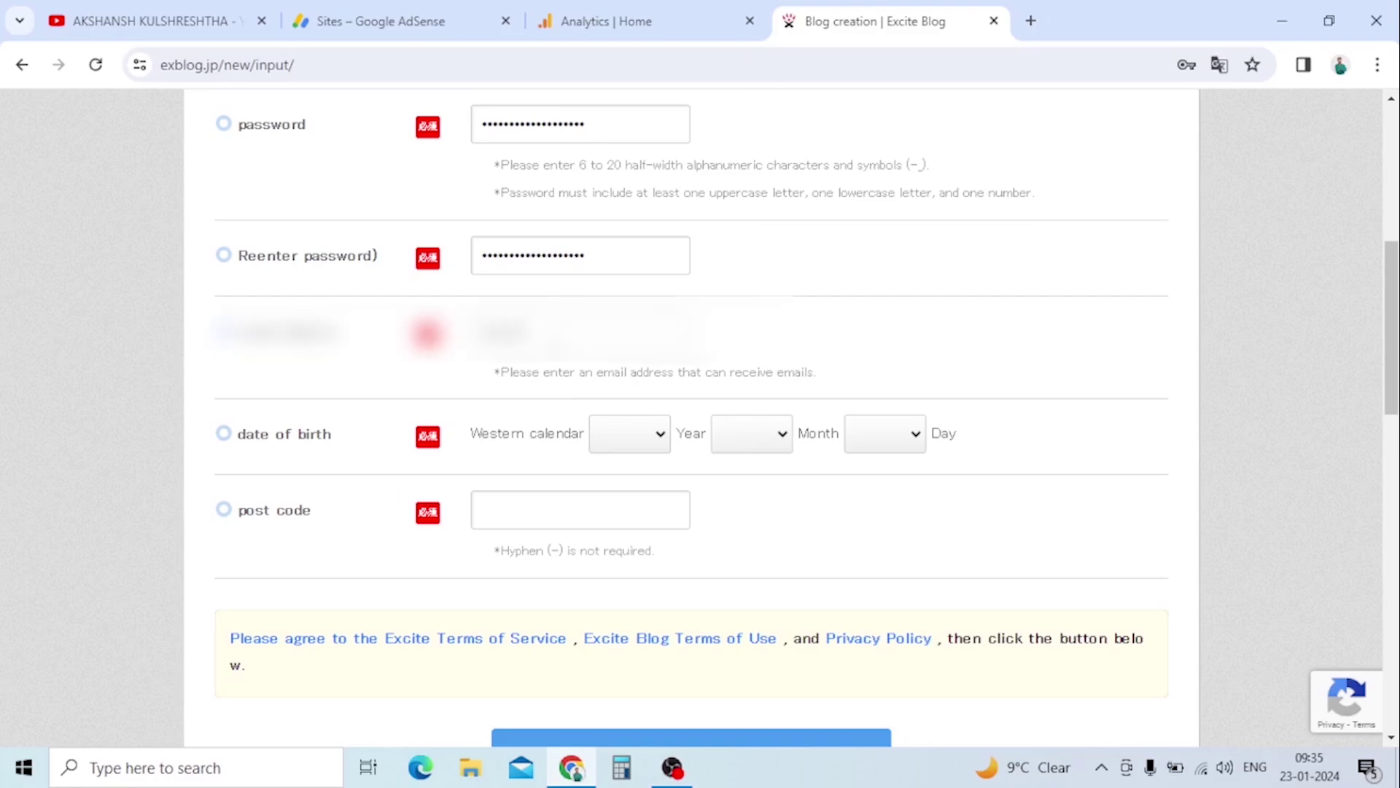
pyautogui.write('.com')
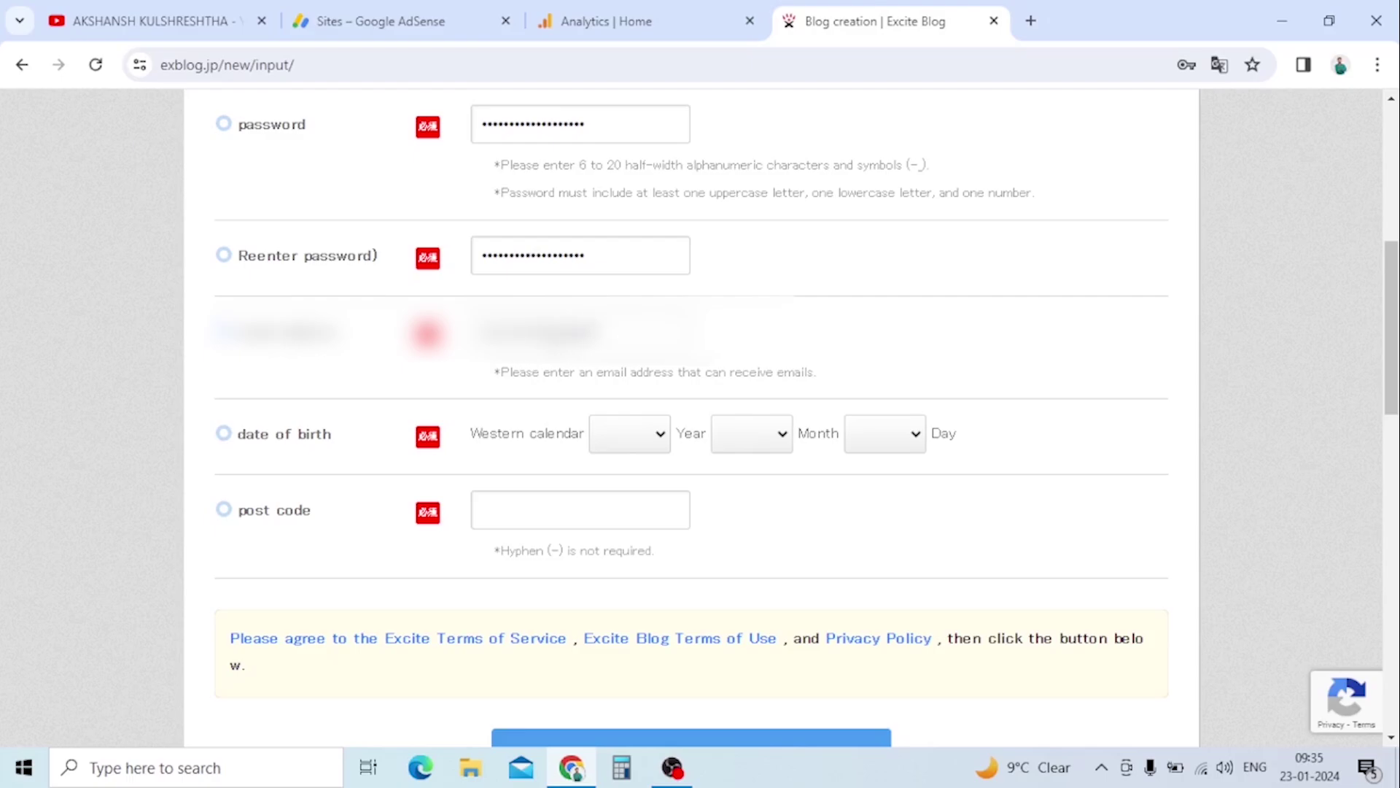
# Complete the email address and select the account holder's birth year in the date of birth field
pyautogui.write('.com')
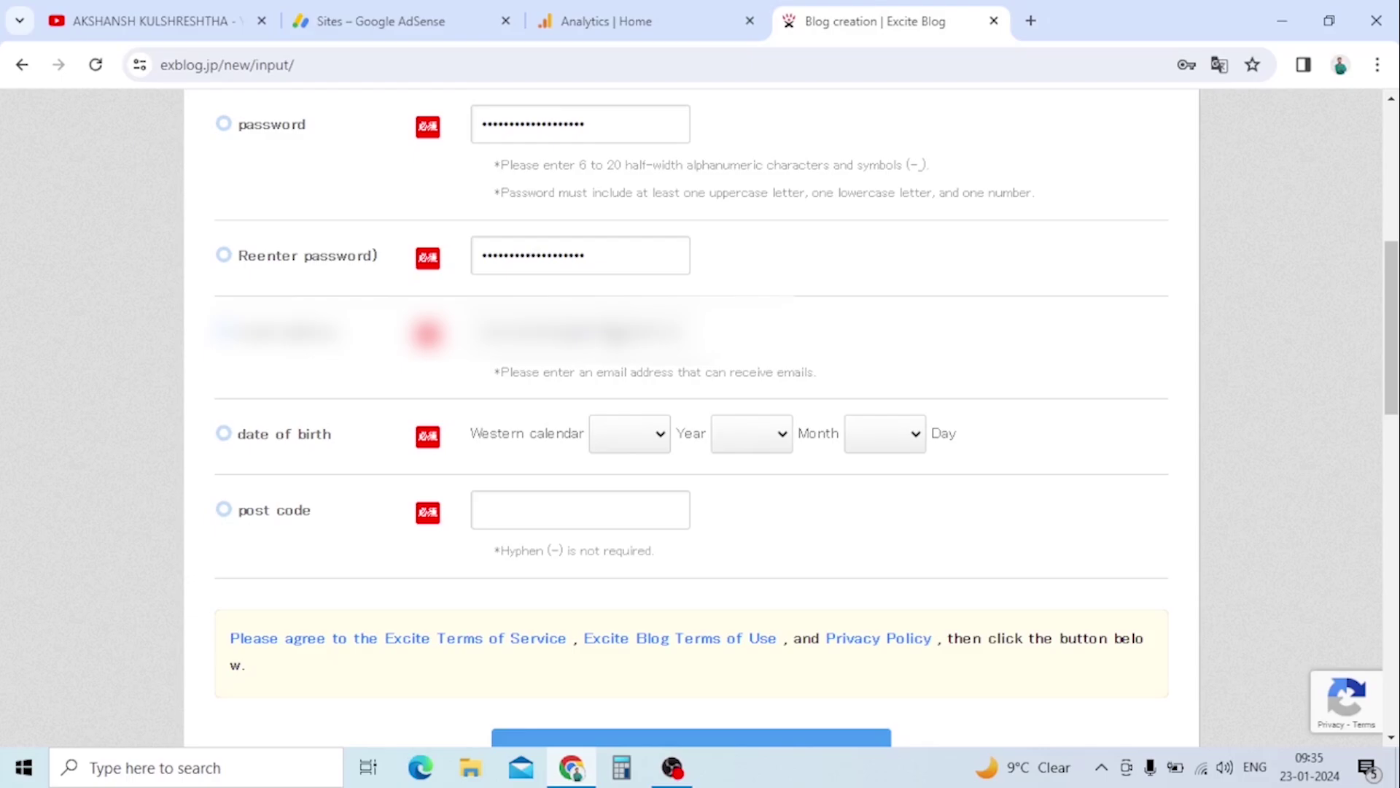
pyautogui.scroll(-1, 811, 352)
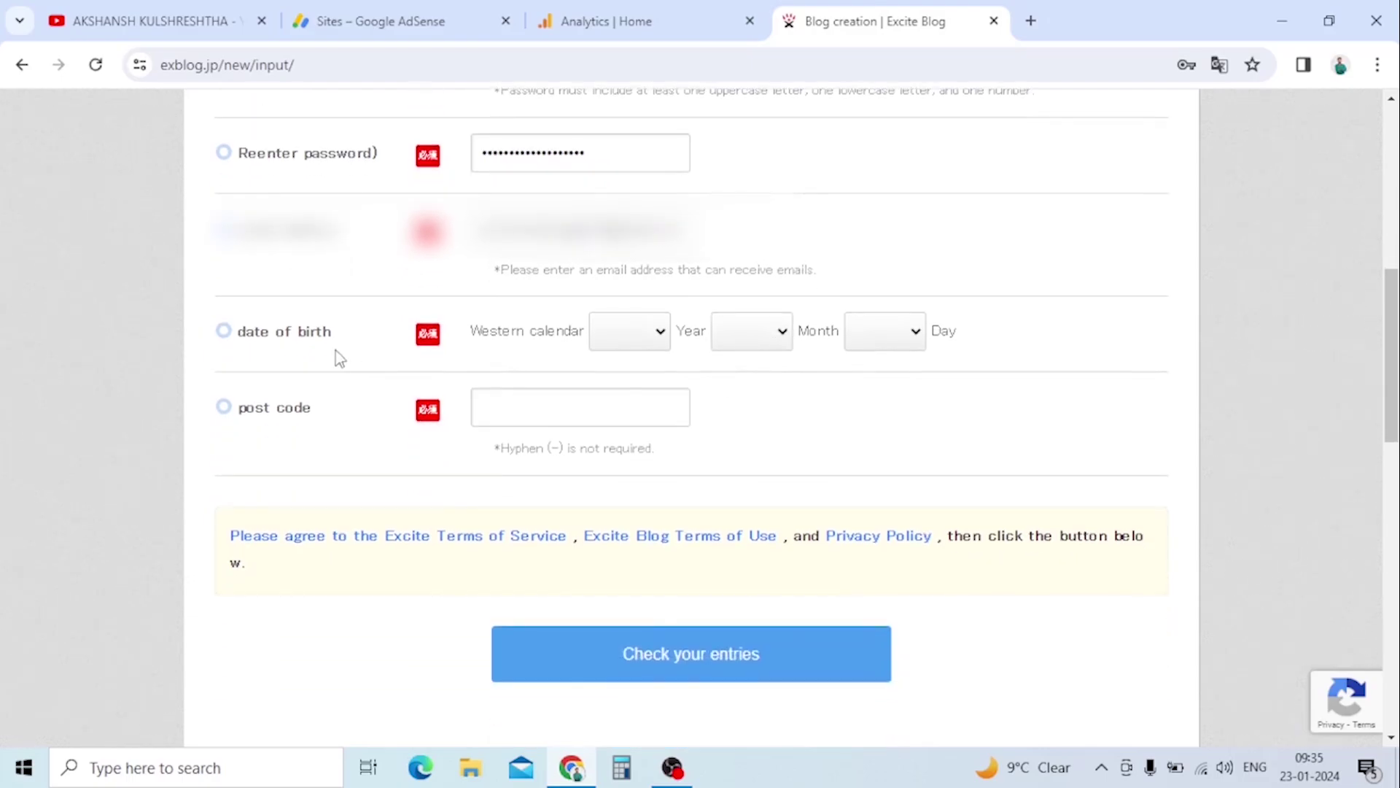
pyautogui.click(660, 336)
pyautogui.scroll(-15, 645, 467)
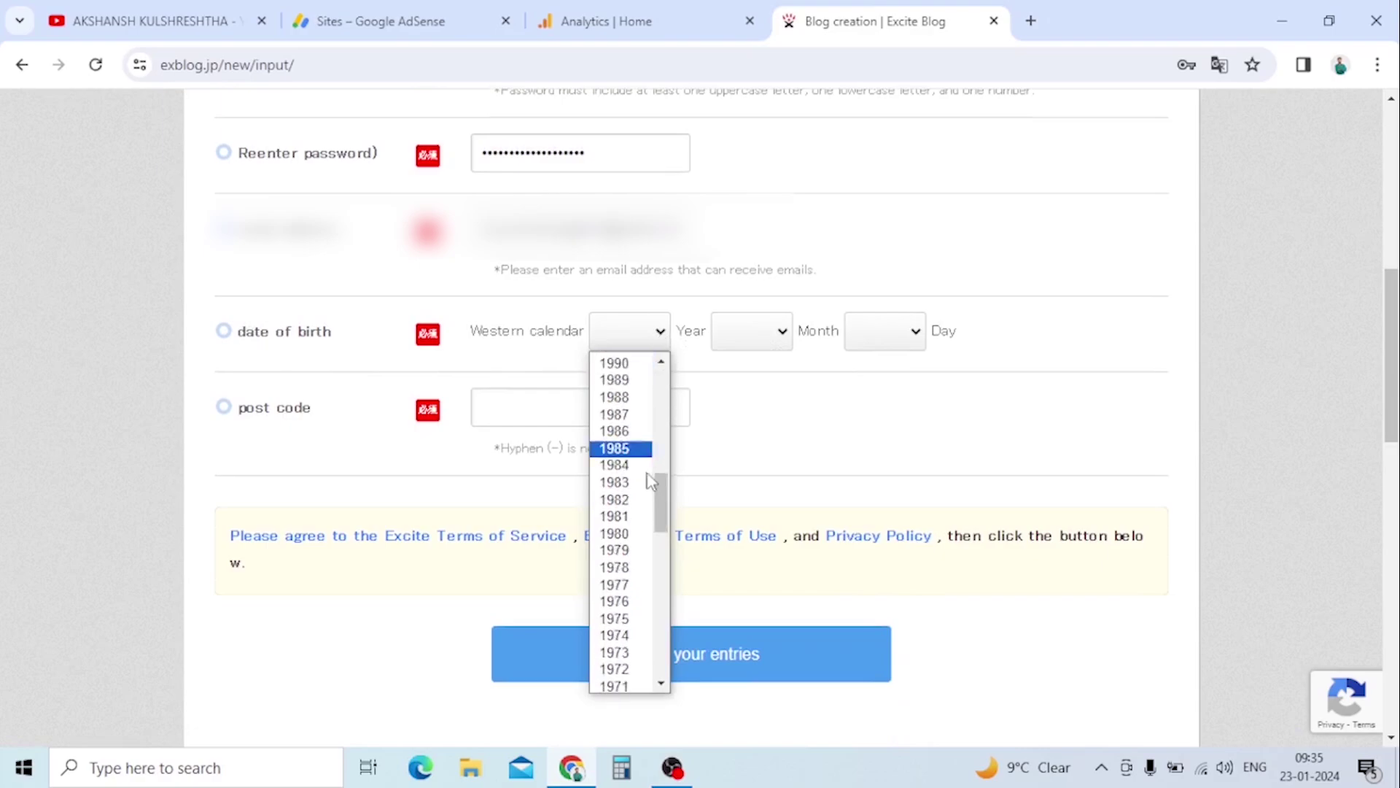
pyautogui.scroll(-3, 645, 475)
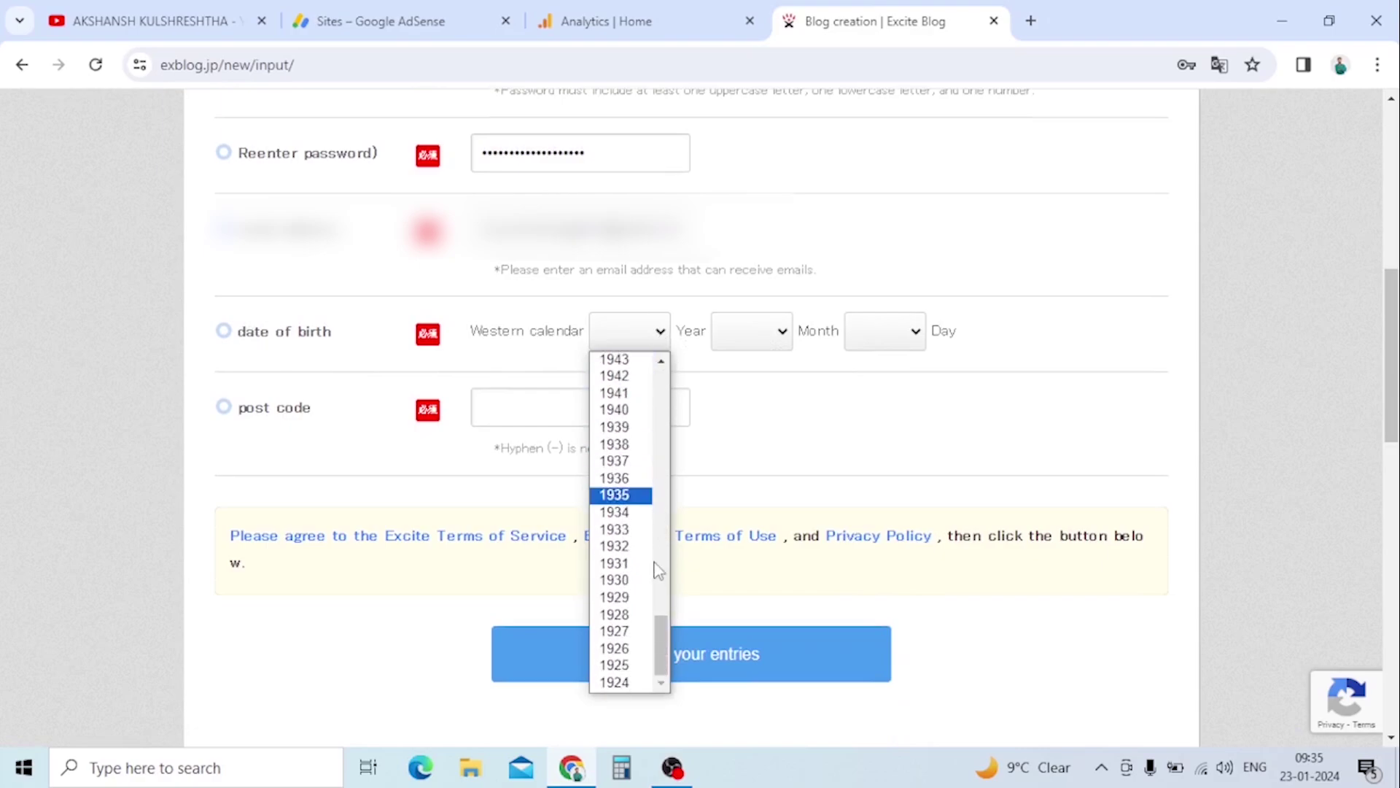
pyautogui.scroll(20, 639, 565)
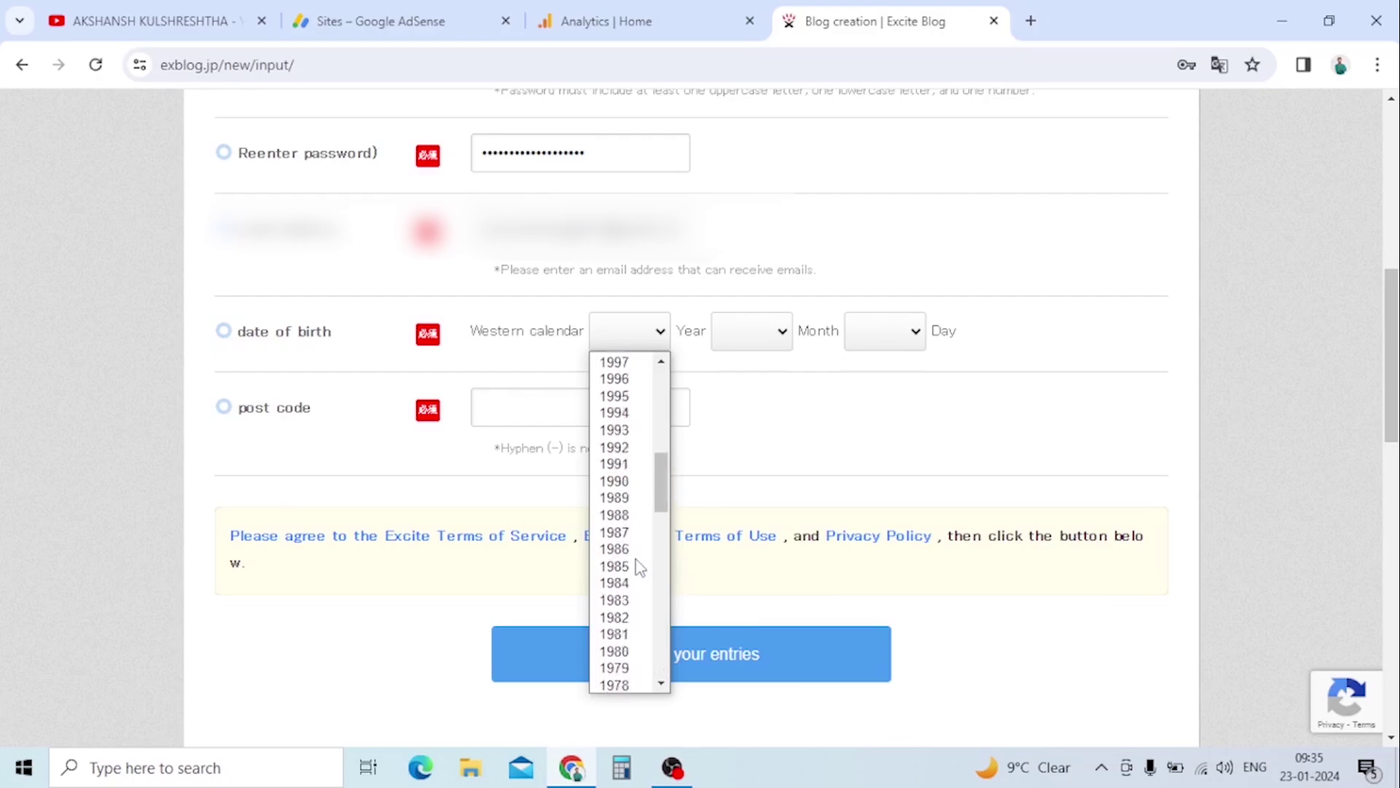
pyautogui.click(631, 458)
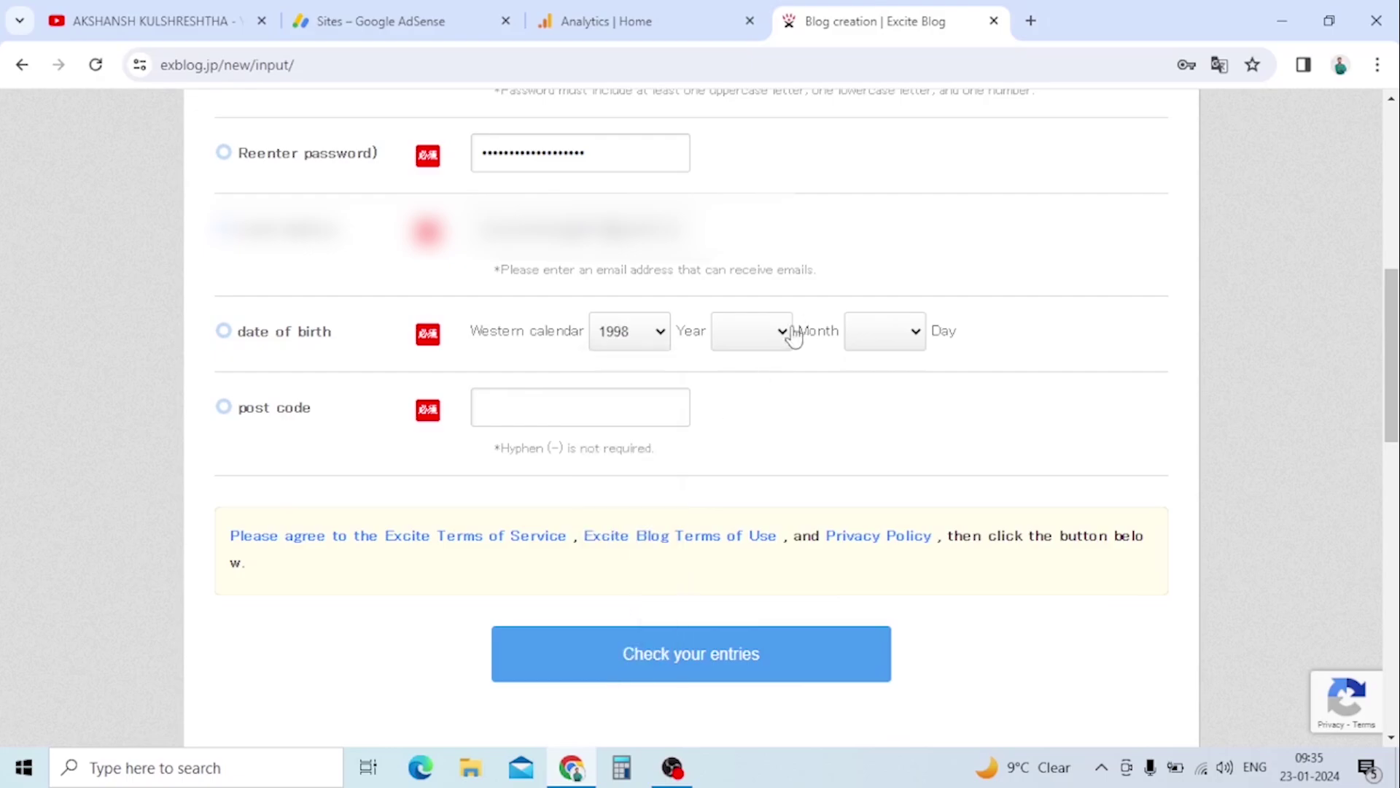
# Select the account holder's month and day of birth and fill in the post code
pyautogui.click(659, 347)
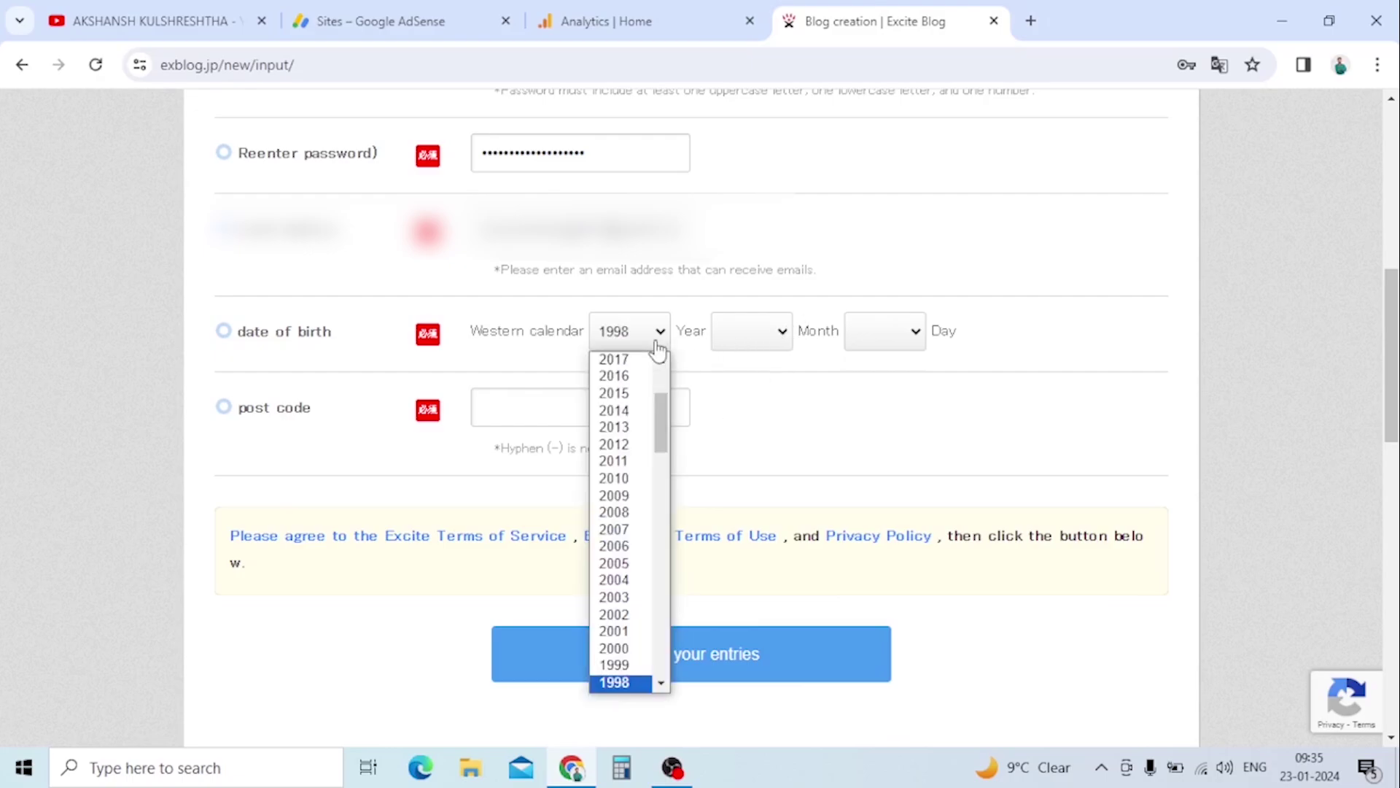
pyautogui.click(741, 384)
pyautogui.click(750, 353)
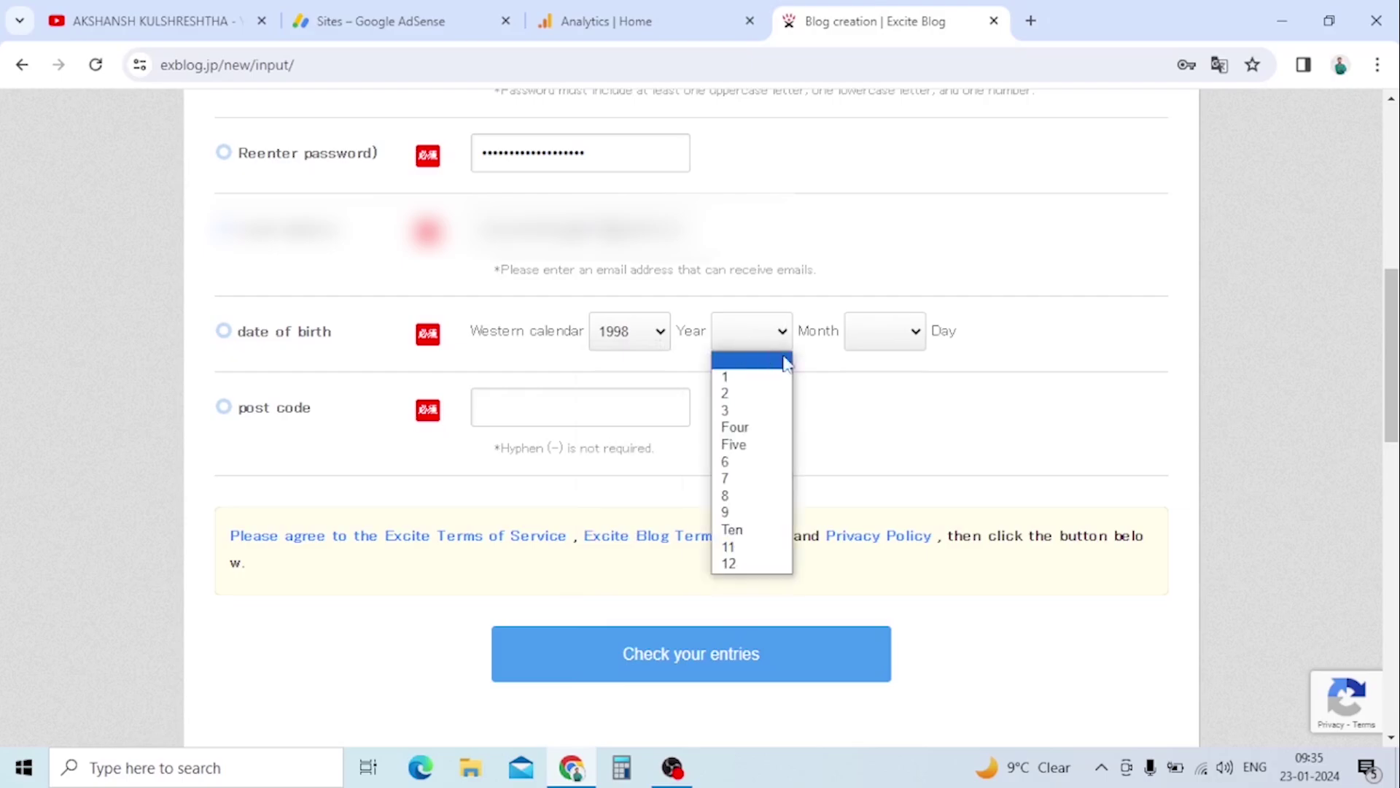
pyautogui.click(660, 334)
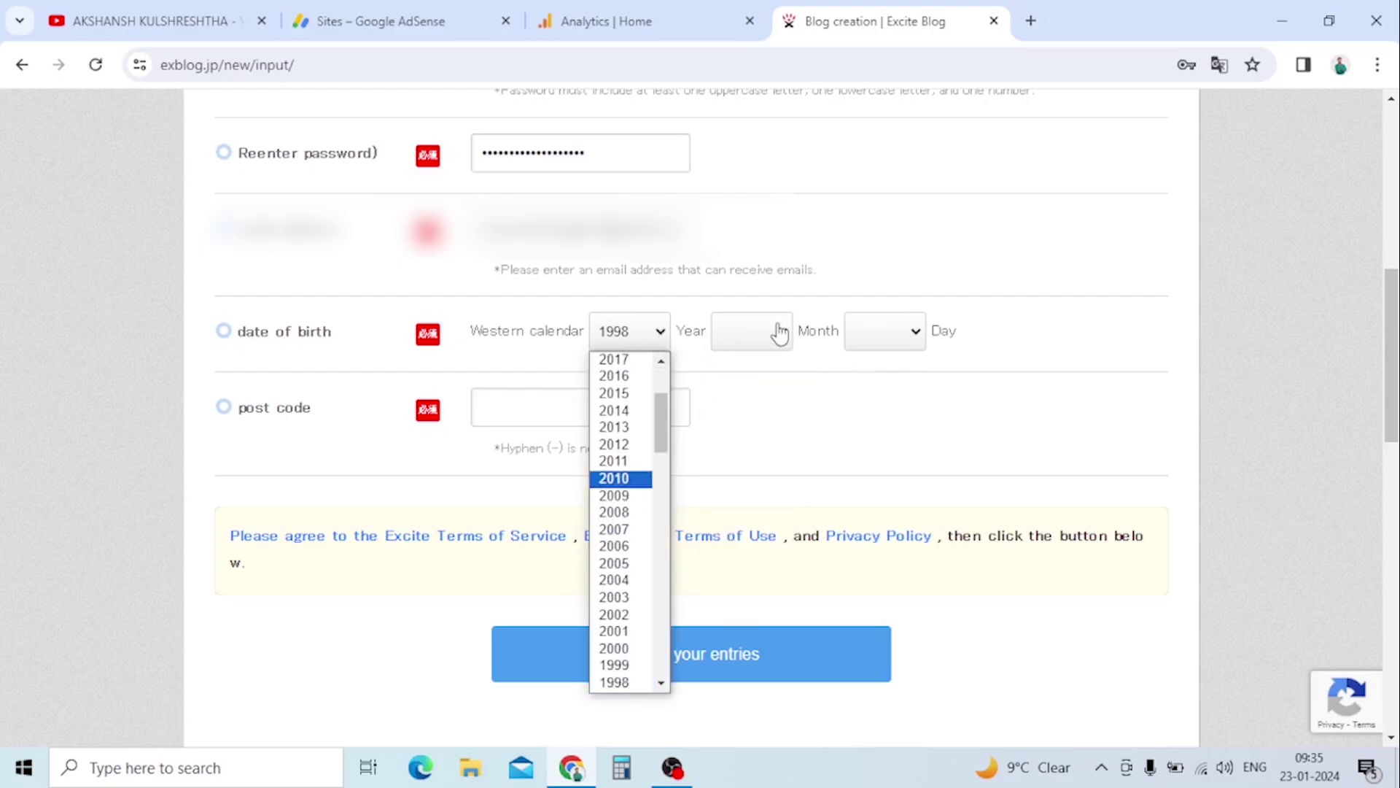
pyautogui.click(778, 332)
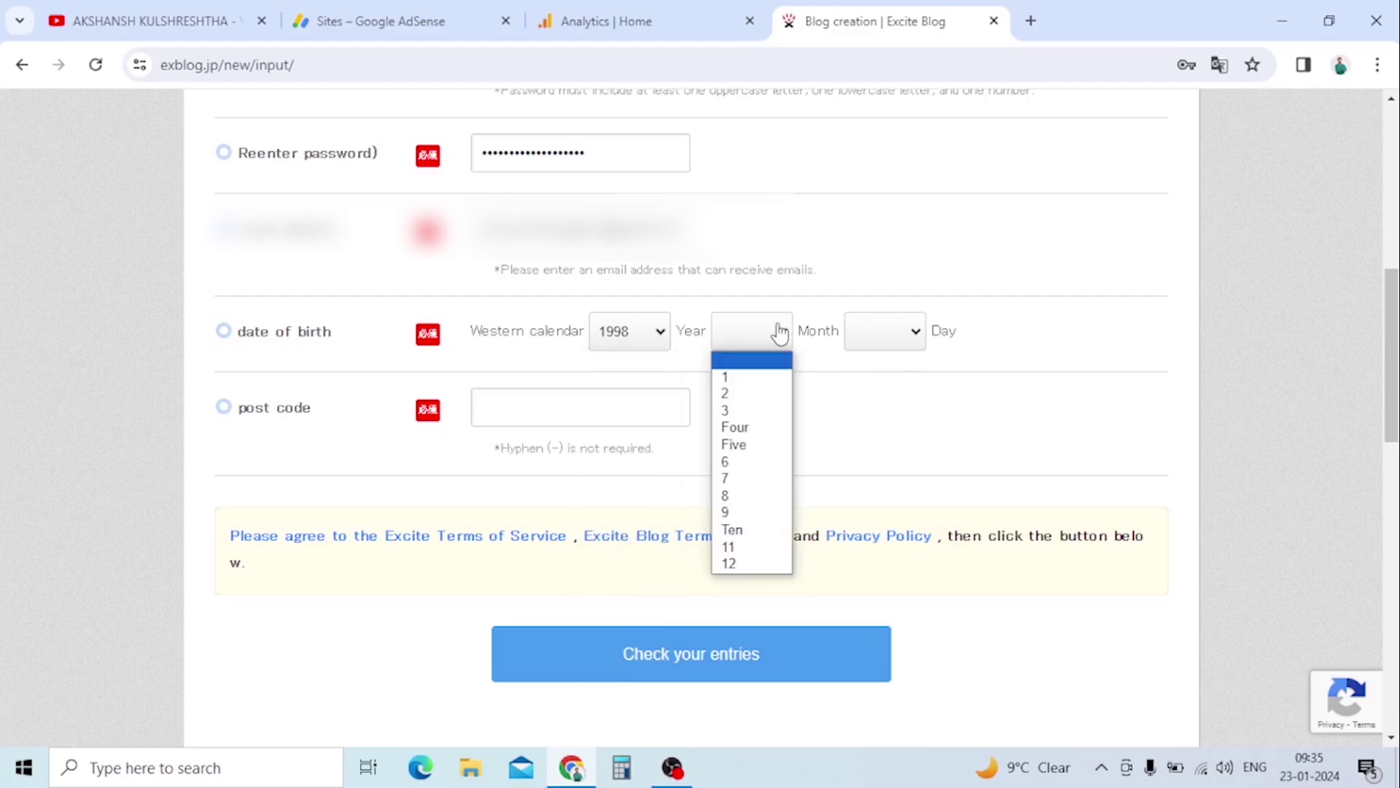
pyautogui.click(744, 381)
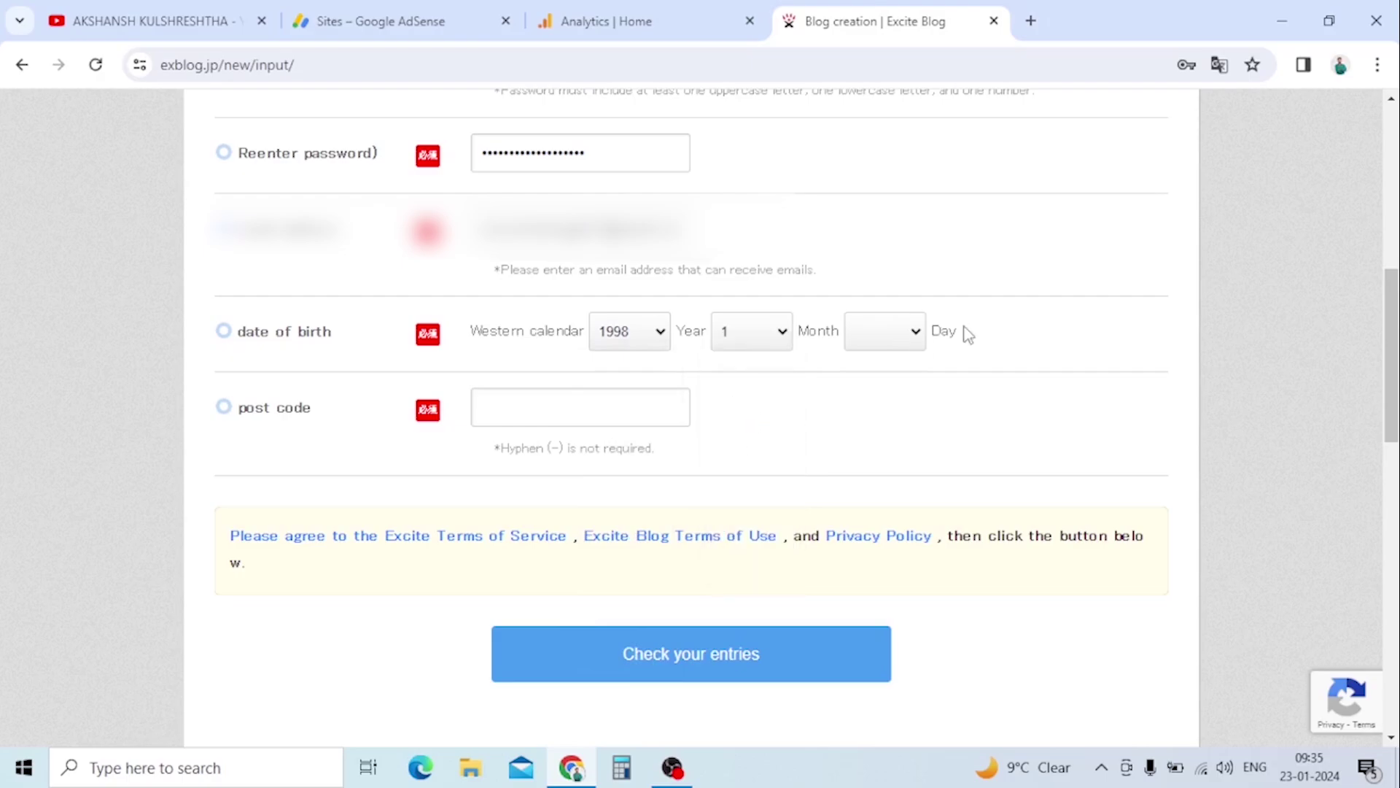
pyautogui.click(914, 334)
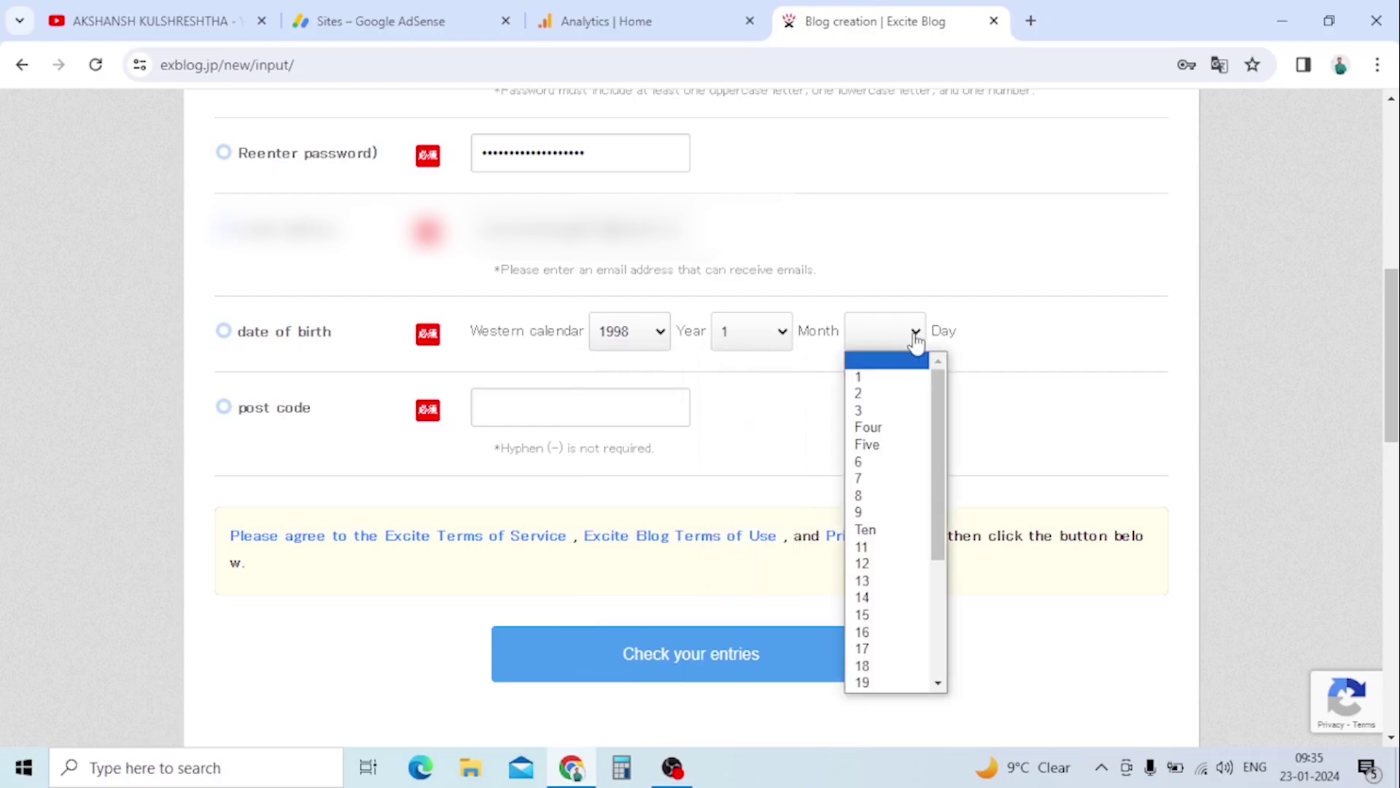
pyautogui.click(766, 343)
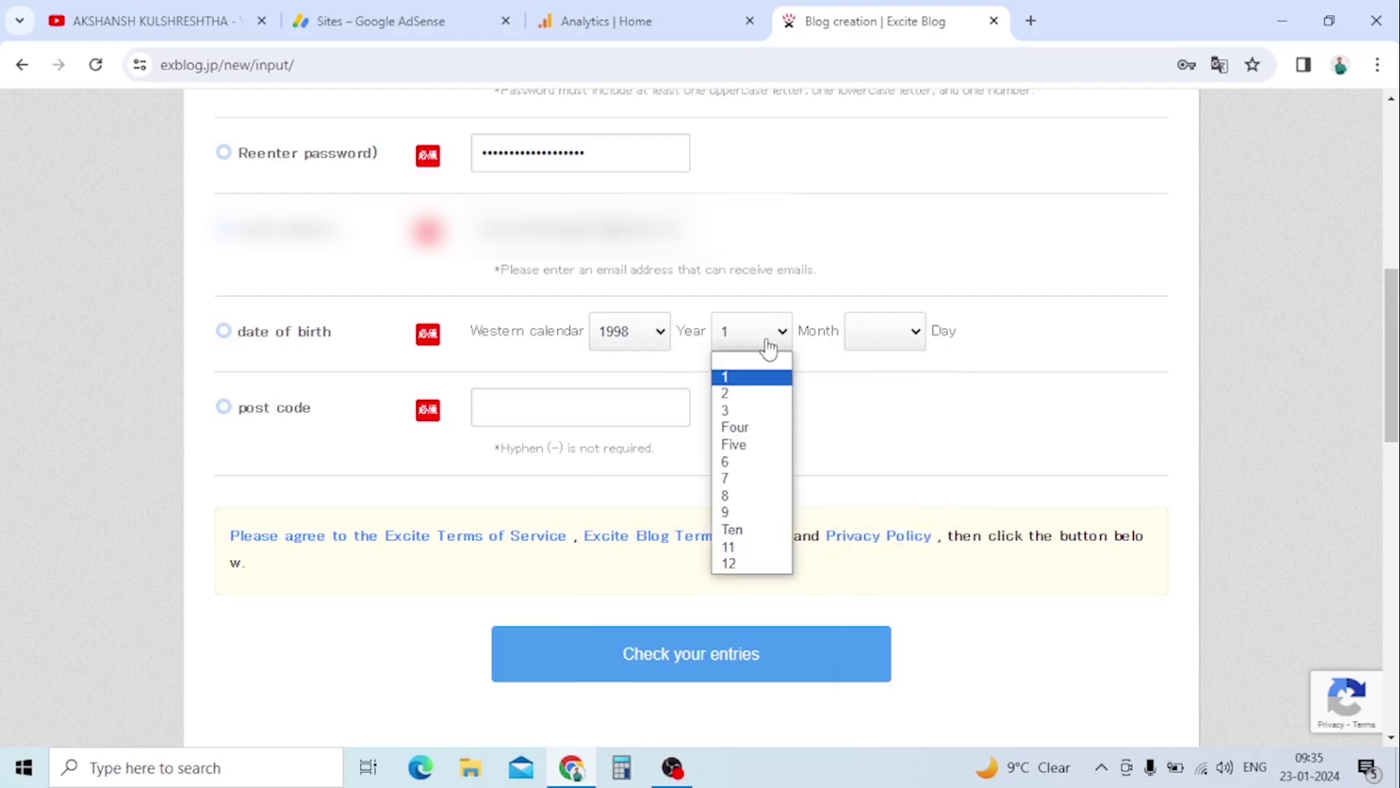
pyautogui.click(764, 377)
pyautogui.click(894, 341)
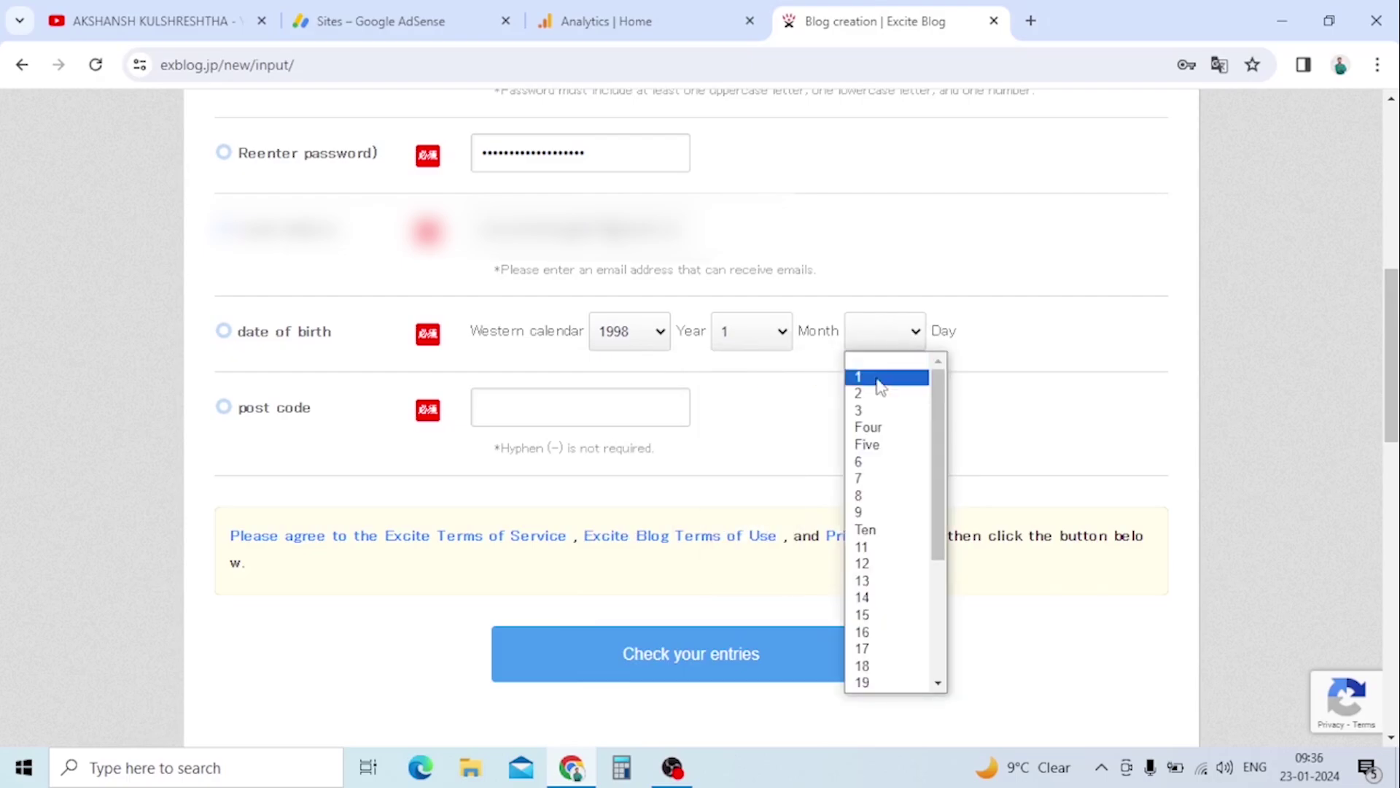
pyautogui.click(868, 432)
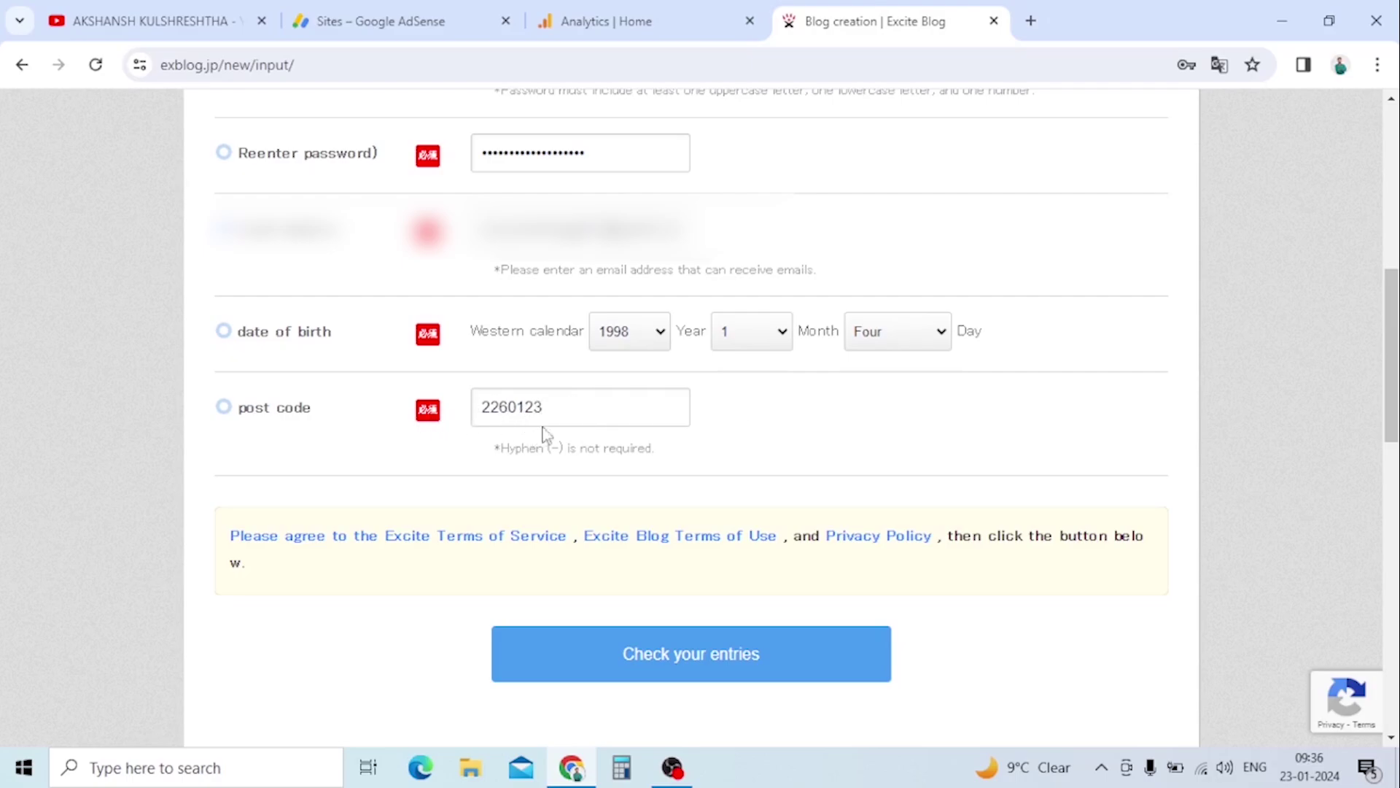
# Review the completed registration form and submit its entries for checking
pyautogui.scroll(6, 515, 360)
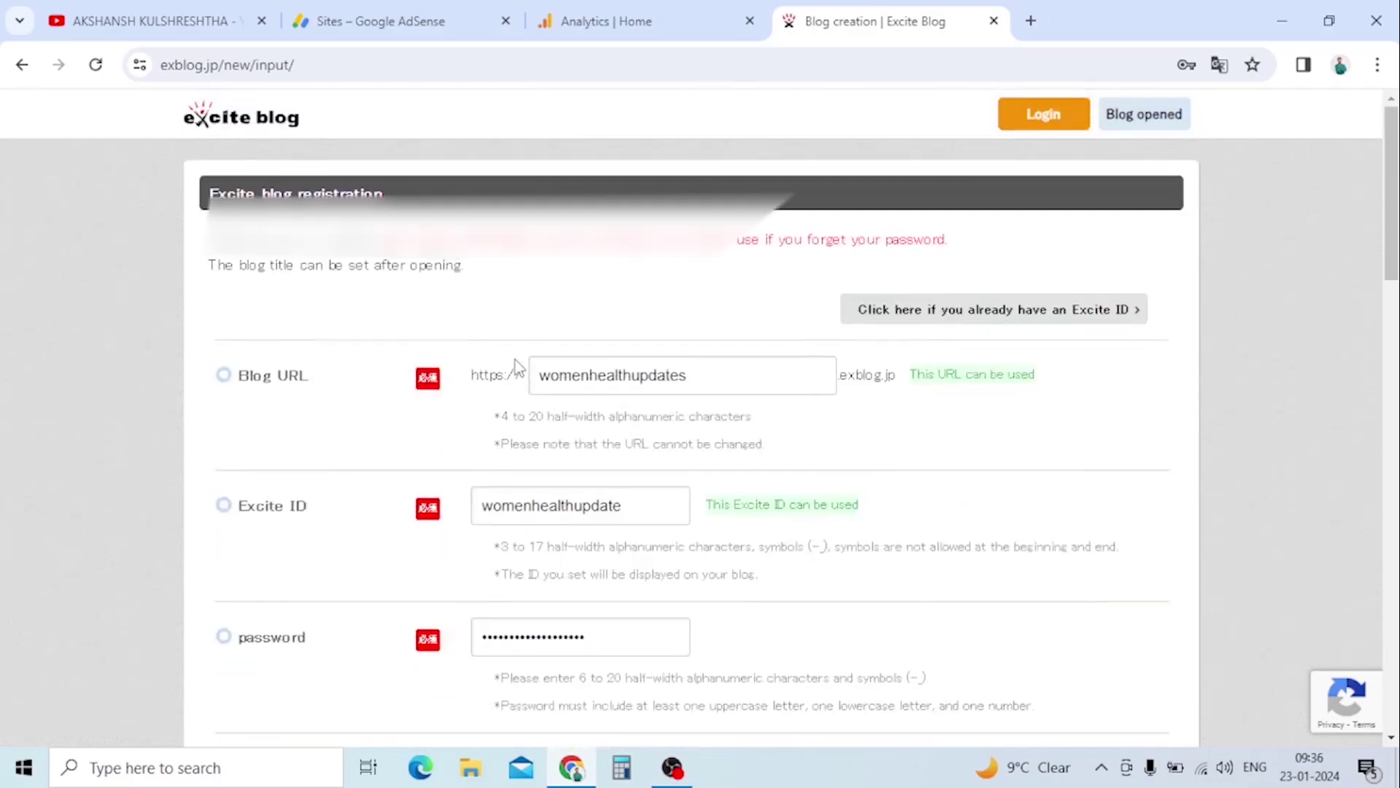
pyautogui.scroll(-12, 515, 360)
pyautogui.scroll(4, 956, 496)
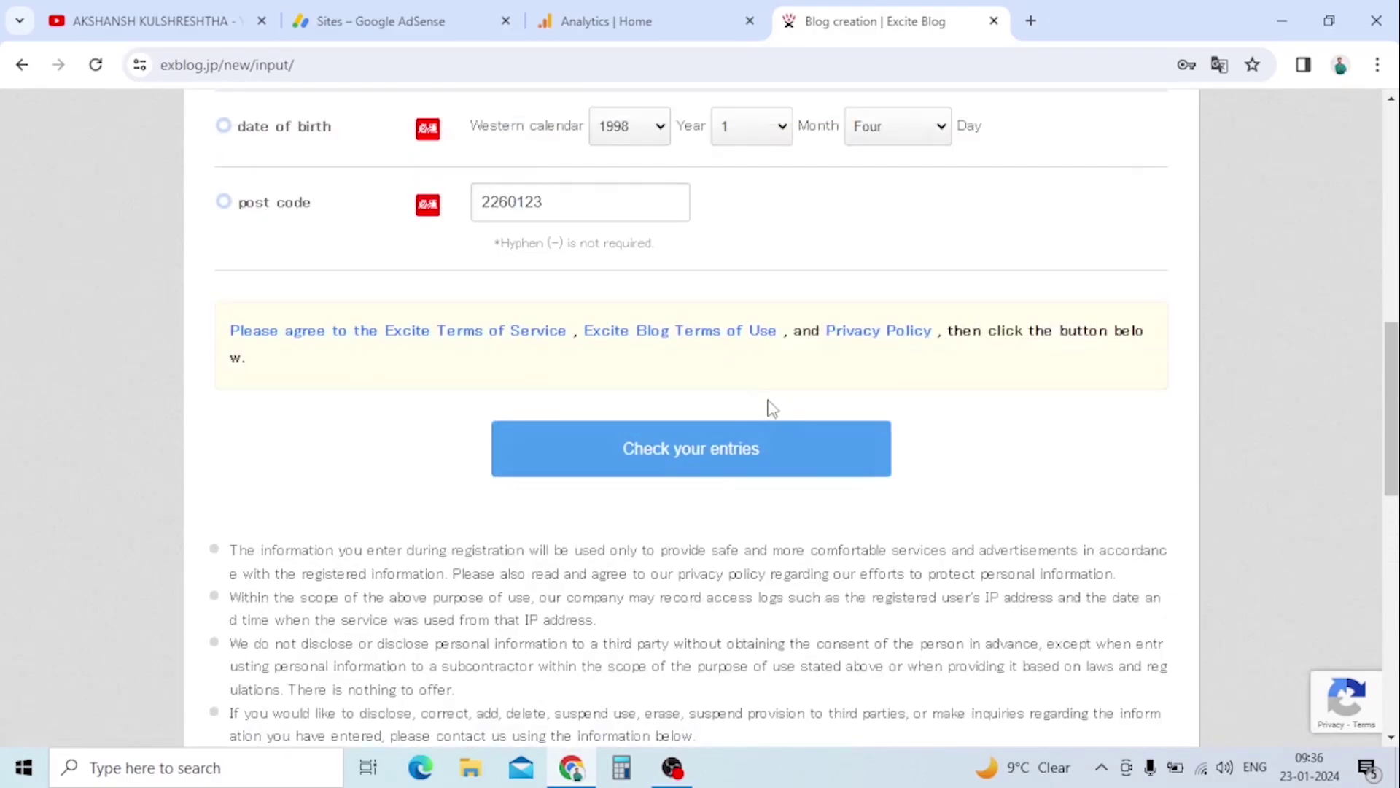
pyautogui.click(749, 448)
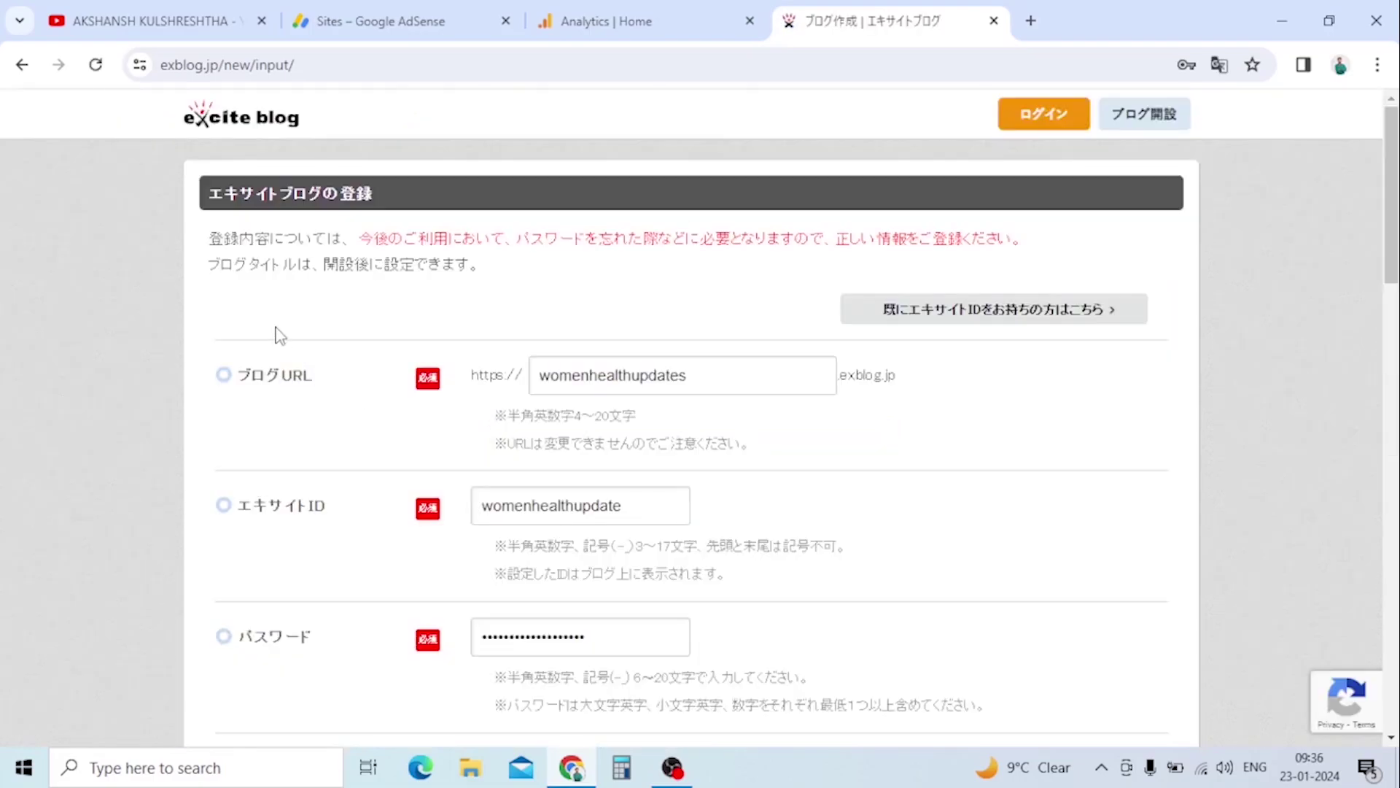
# Look over the reloaded Japanese registration form and translate it into English
pyautogui.scroll(-8, 301, 328)
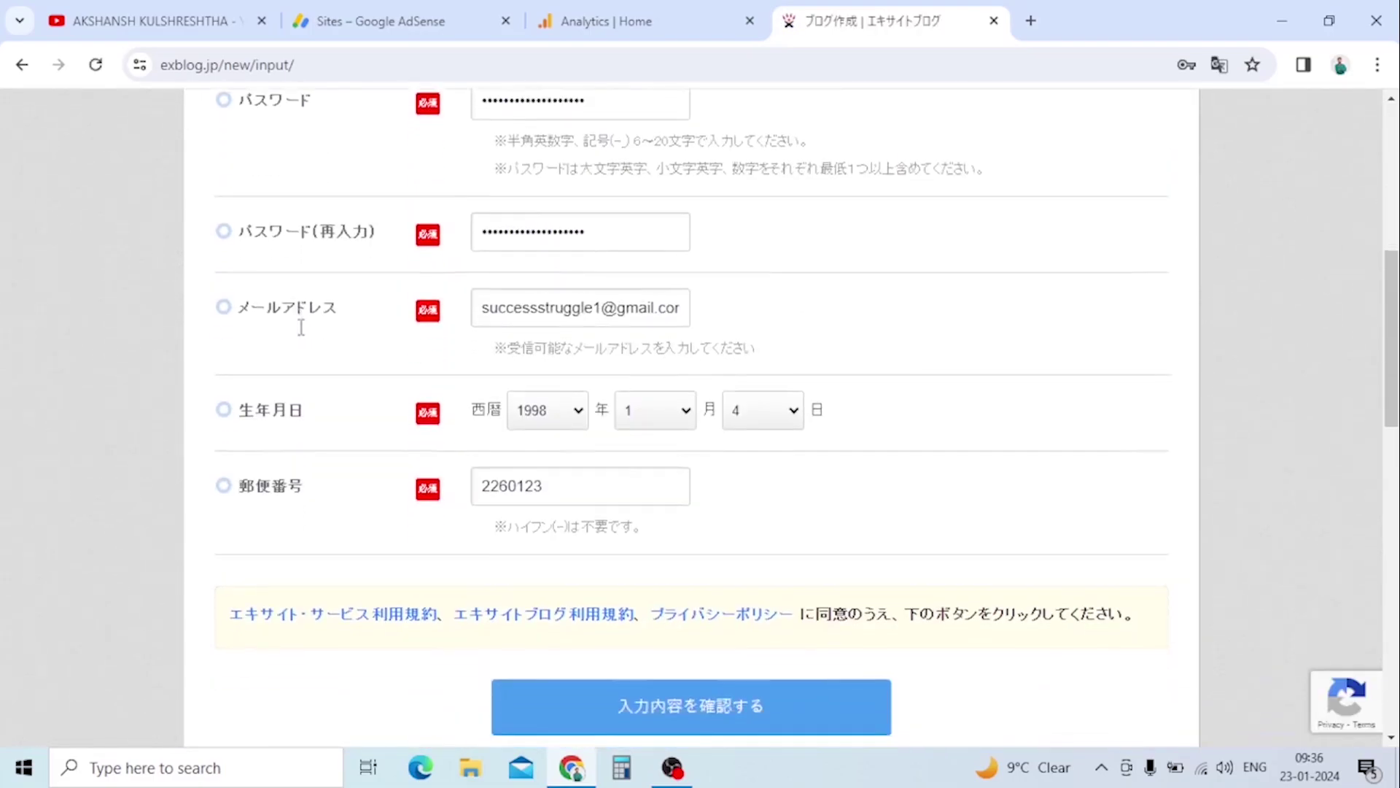
pyautogui.scroll(9, 301, 328)
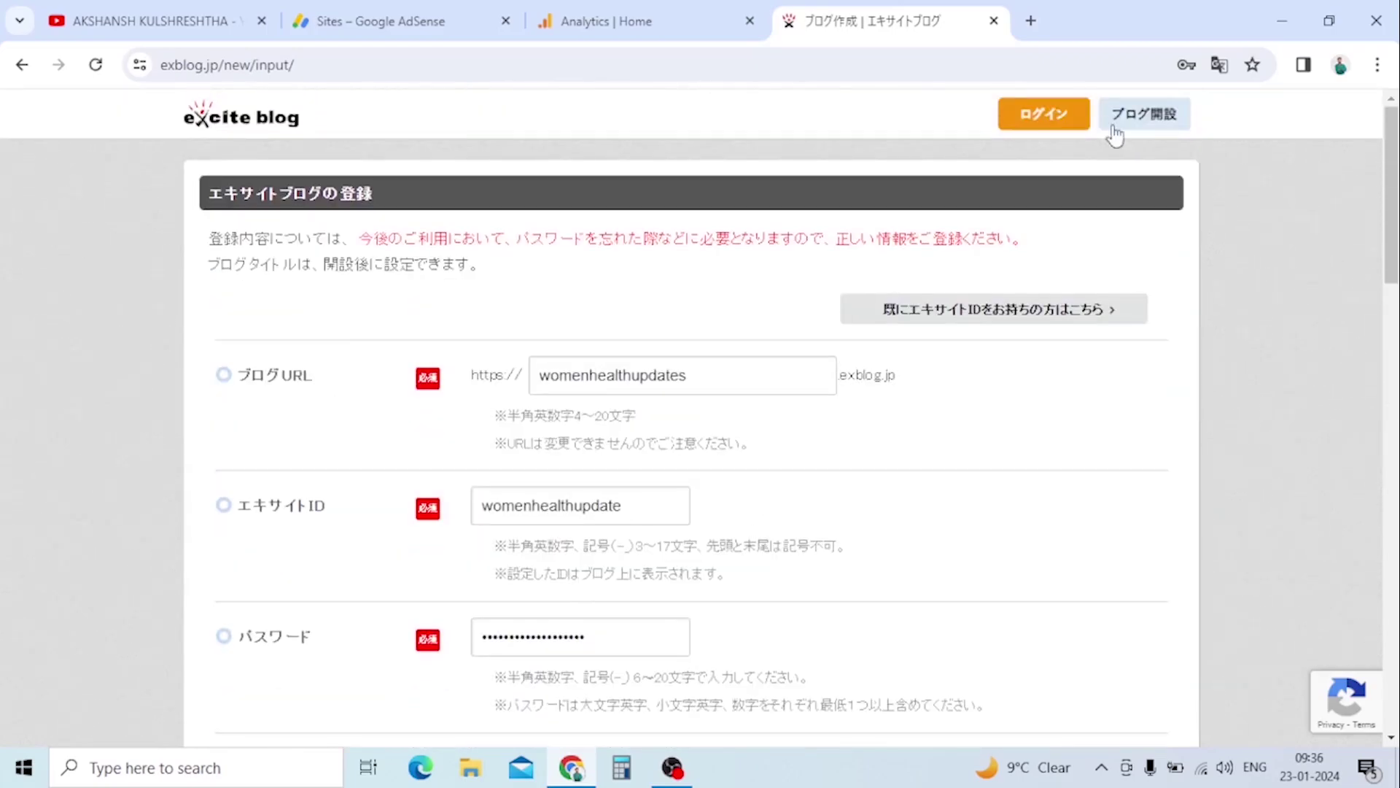
pyautogui.click(1219, 64)
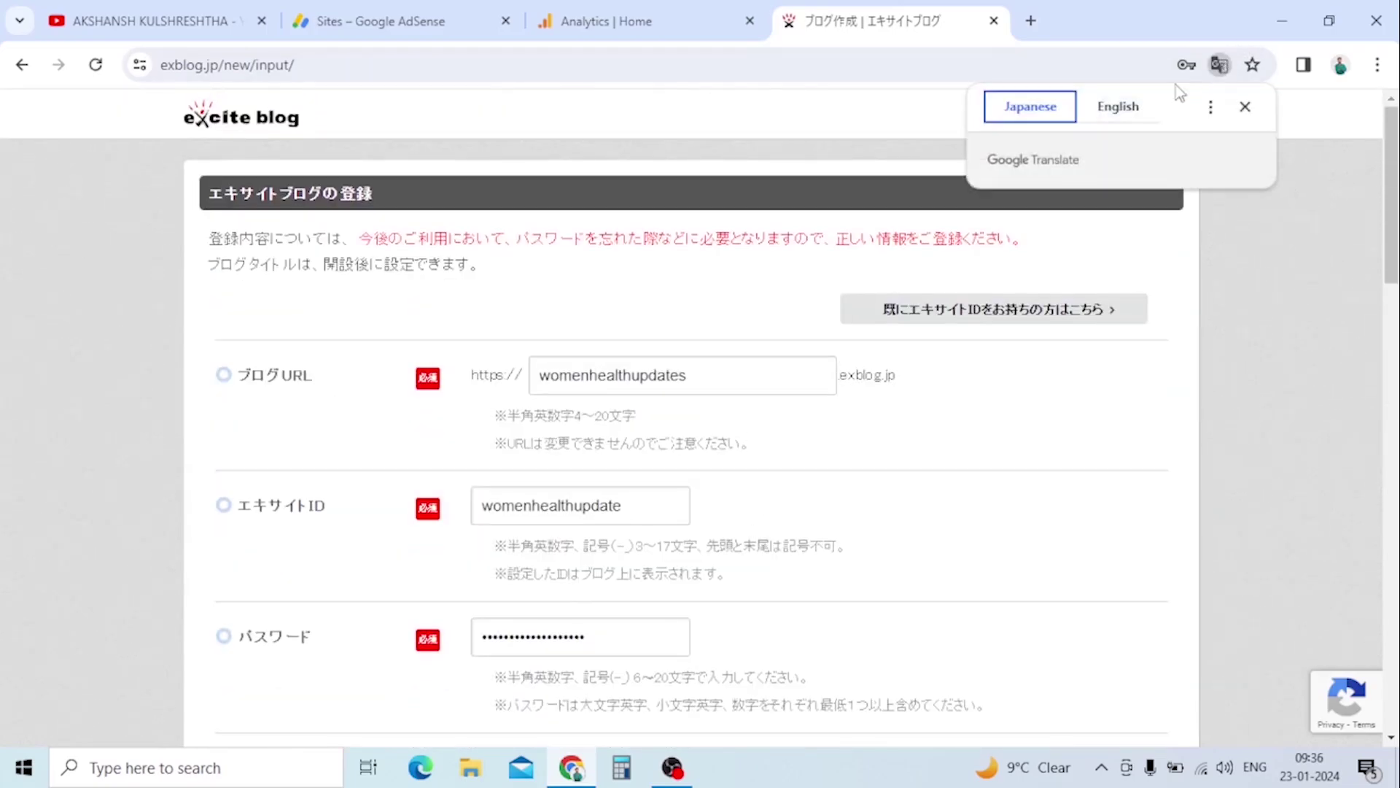
pyautogui.click(1140, 109)
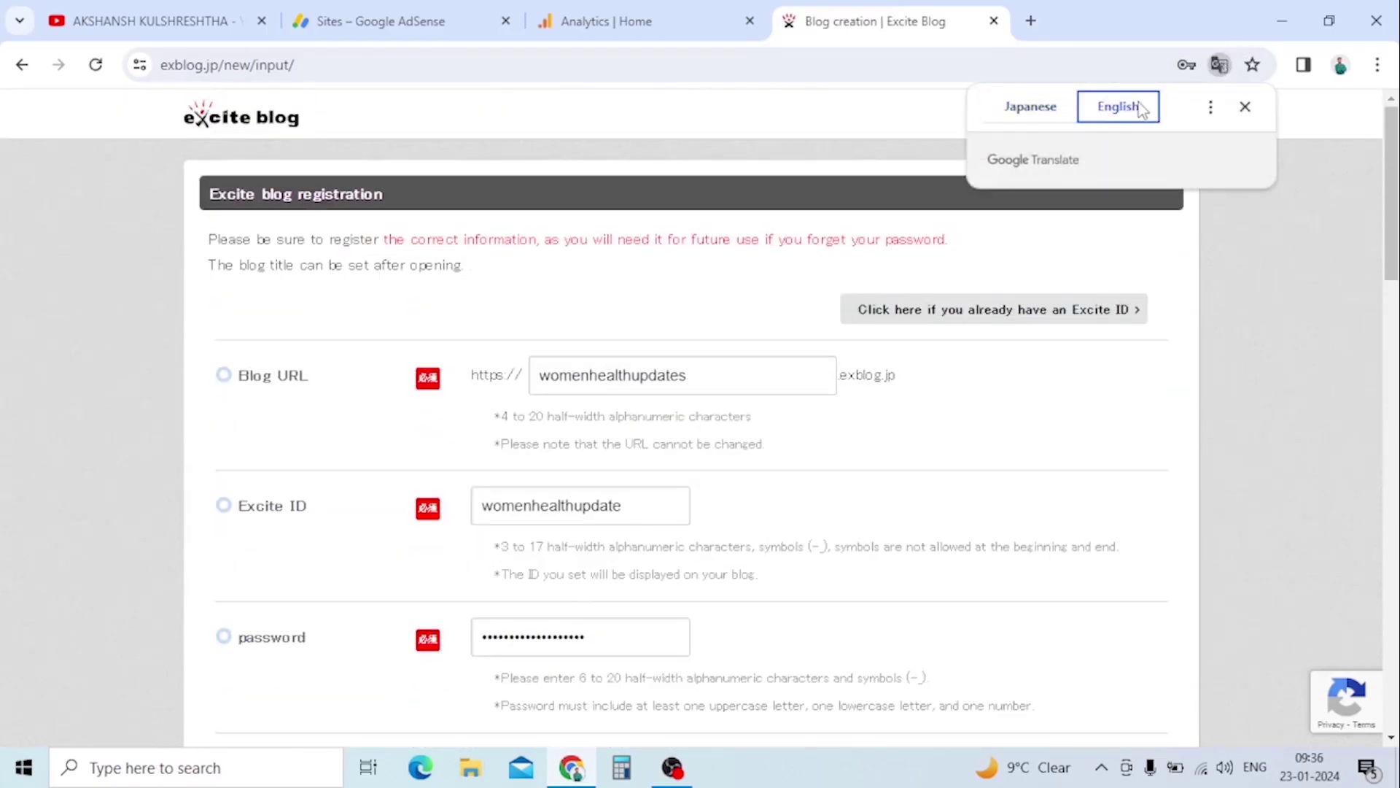
pyautogui.click(285, 260)
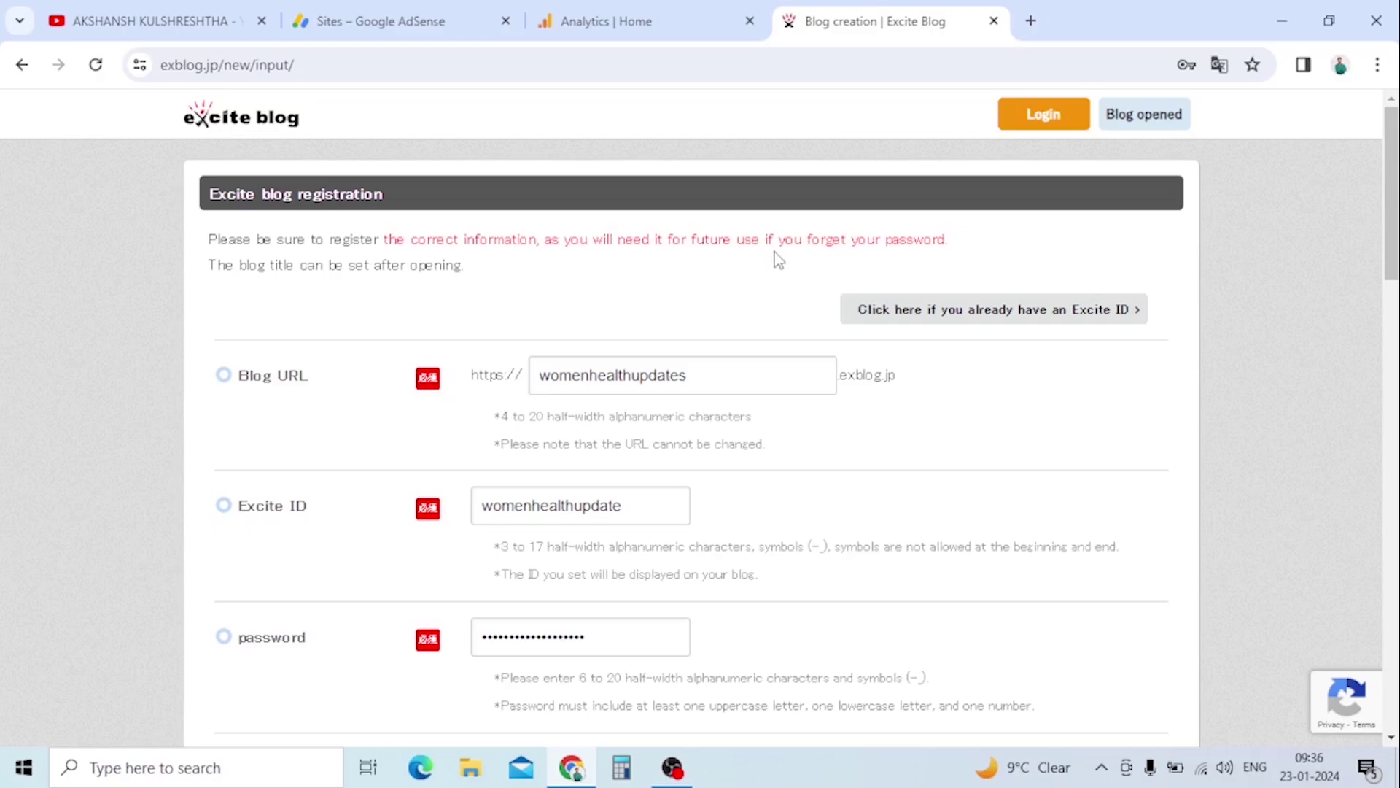
# Recheck the filled-in fields on the translated form and submit the entries for checking again
pyautogui.scroll(-8, 549, 274)
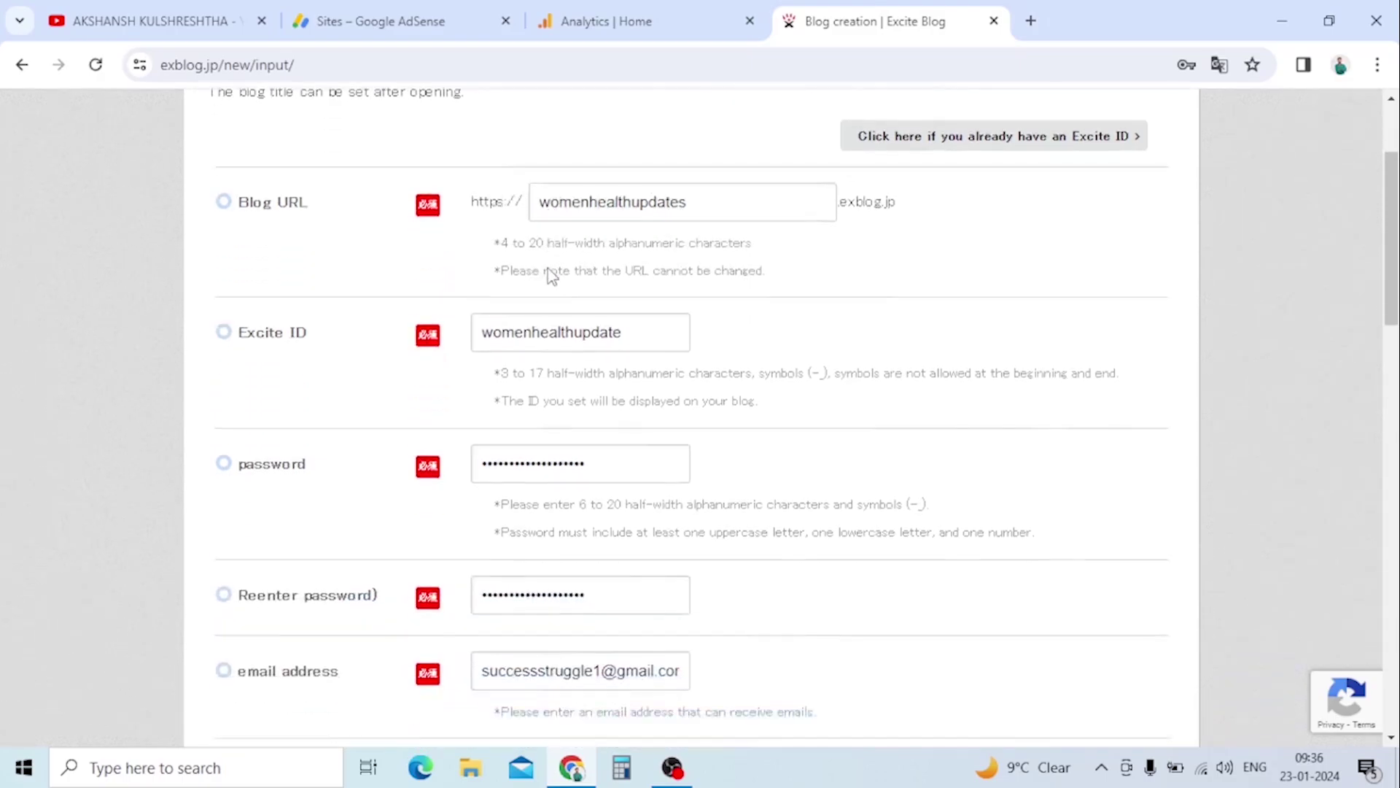
pyautogui.scroll(-1, 700, 549)
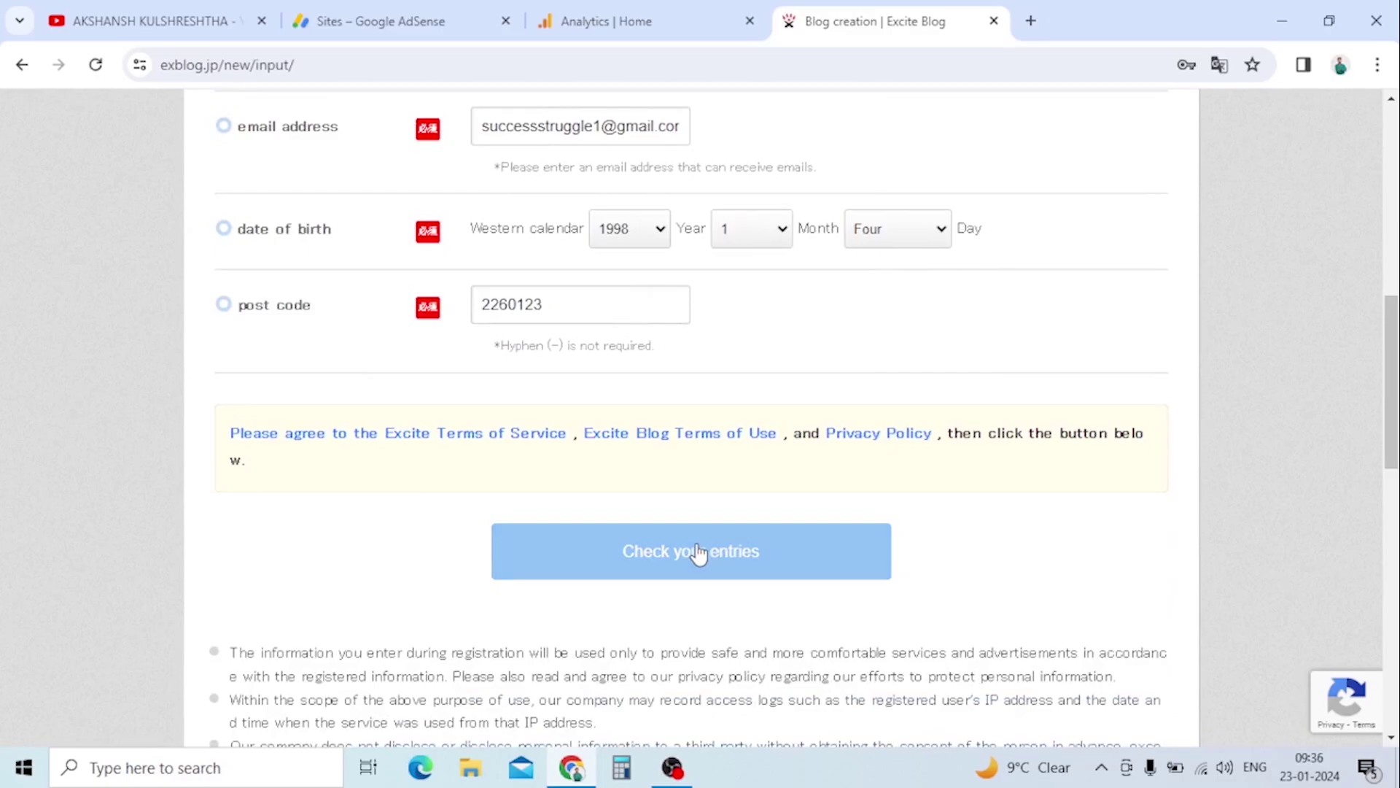
pyautogui.click(699, 648)
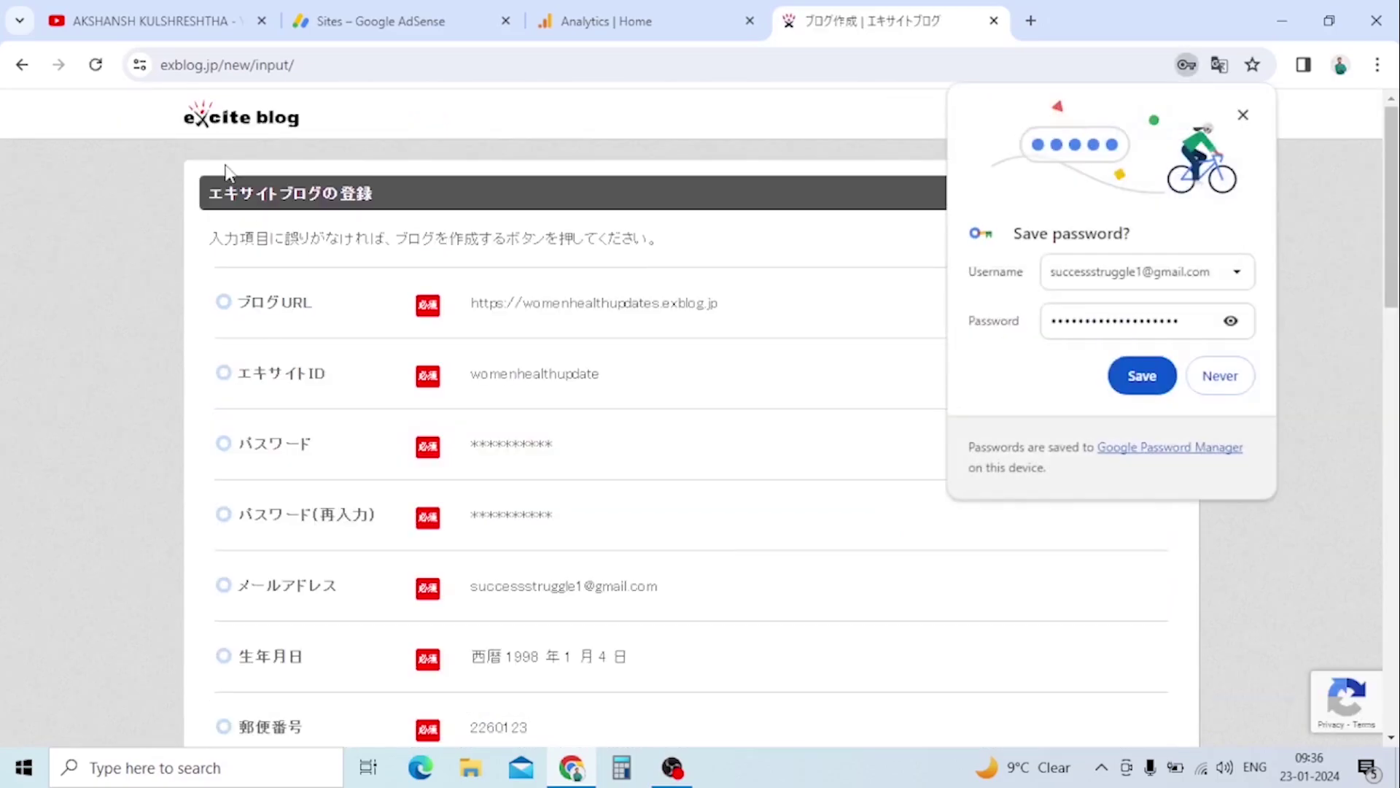
# Save the account login in the browser and dismiss the offer to store passwords in the Google Account
pyautogui.scroll(-1, 226, 171)
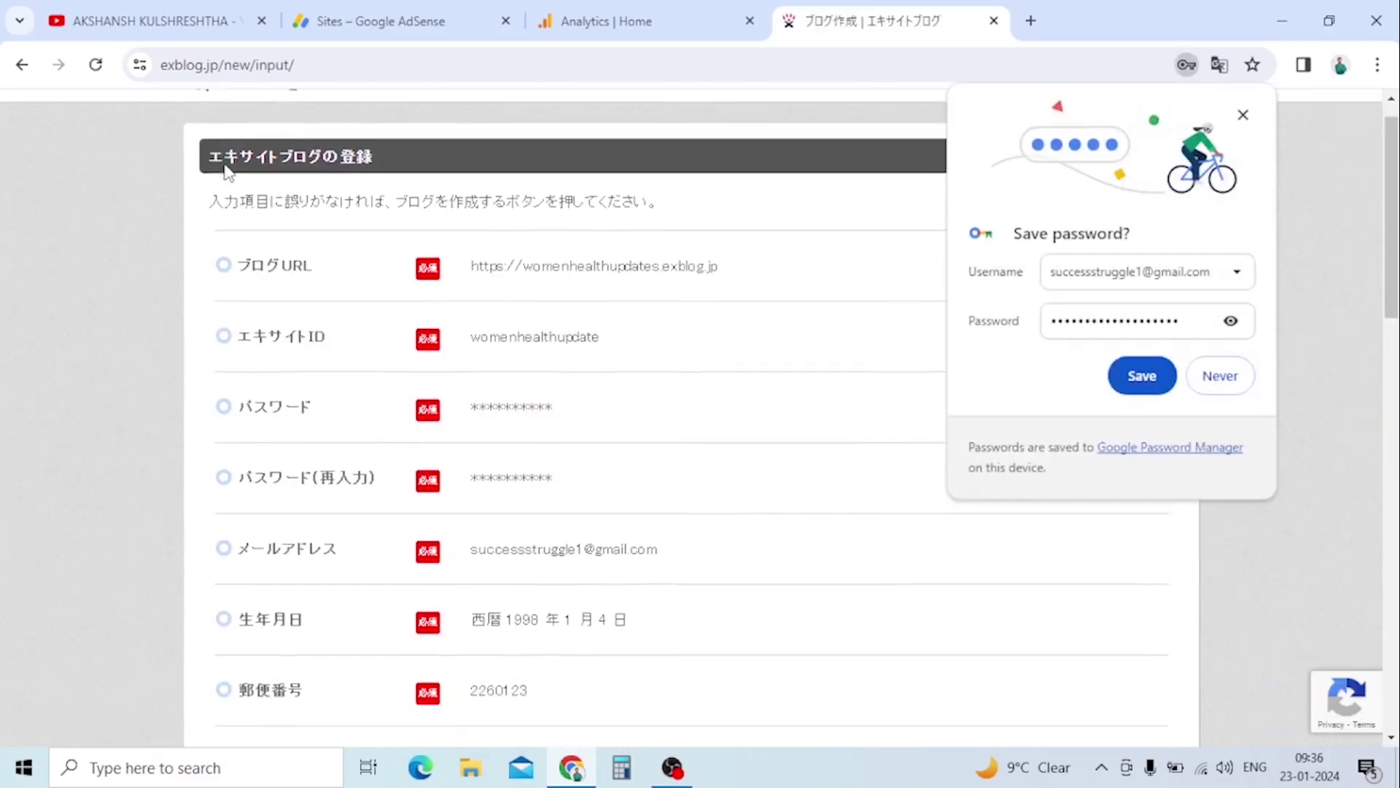
pyautogui.click(1134, 388)
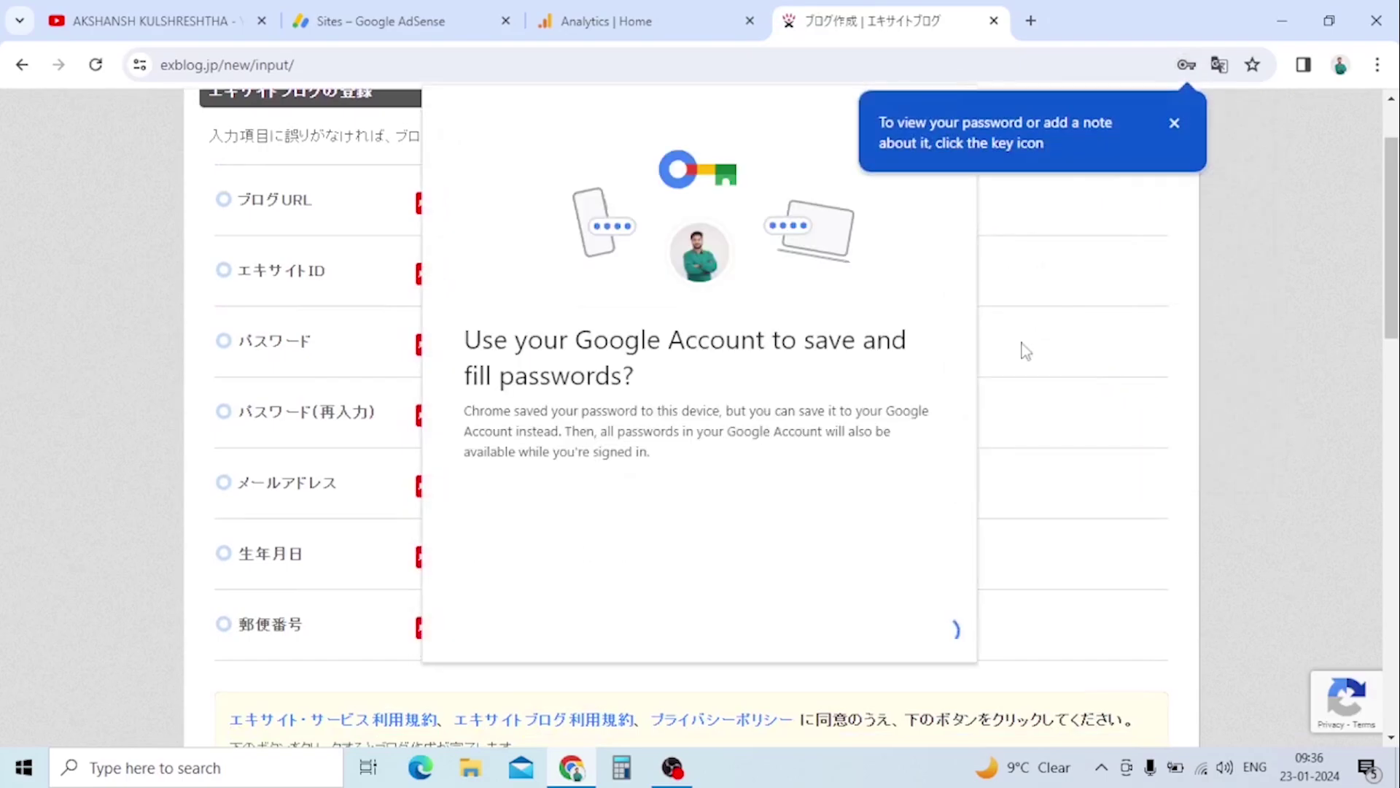
pyautogui.click(1181, 123)
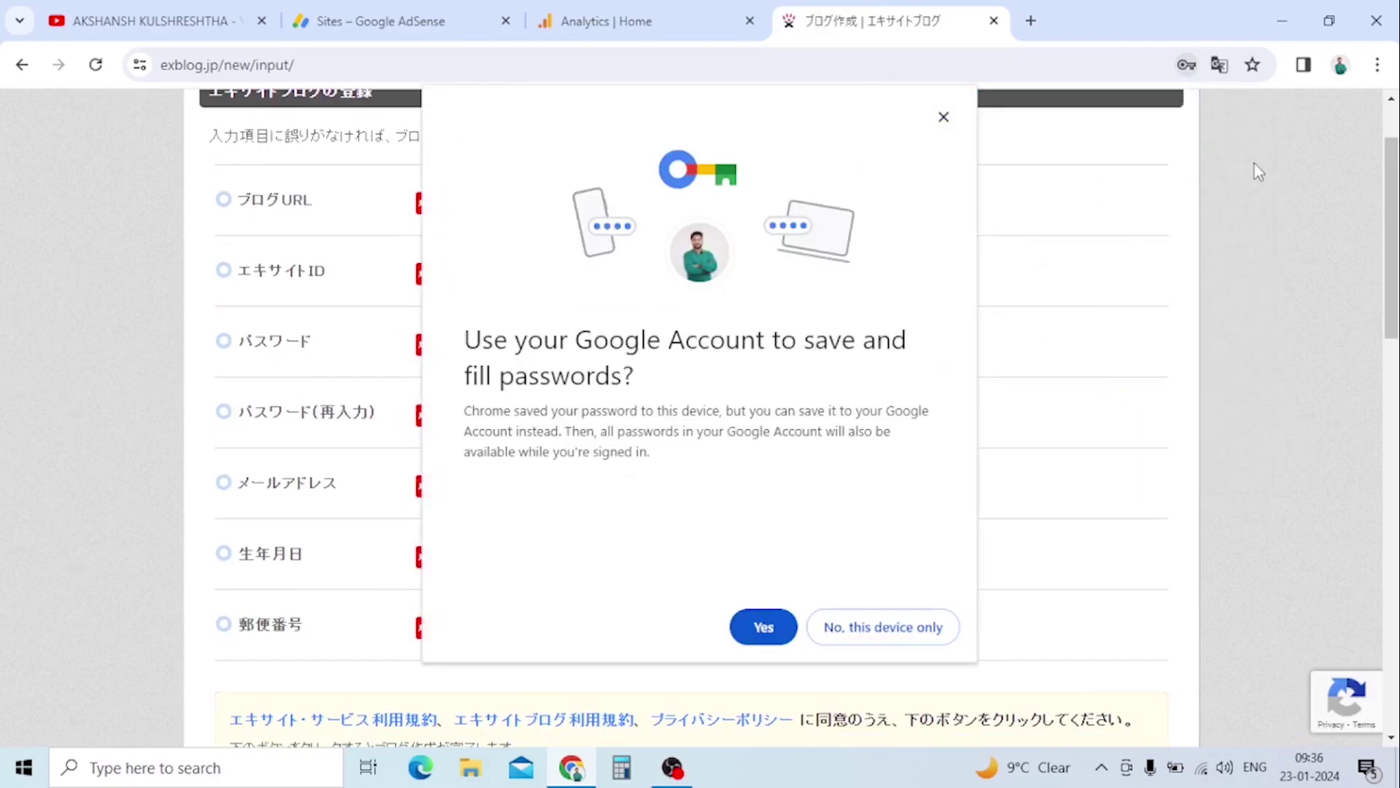
pyautogui.click(943, 118)
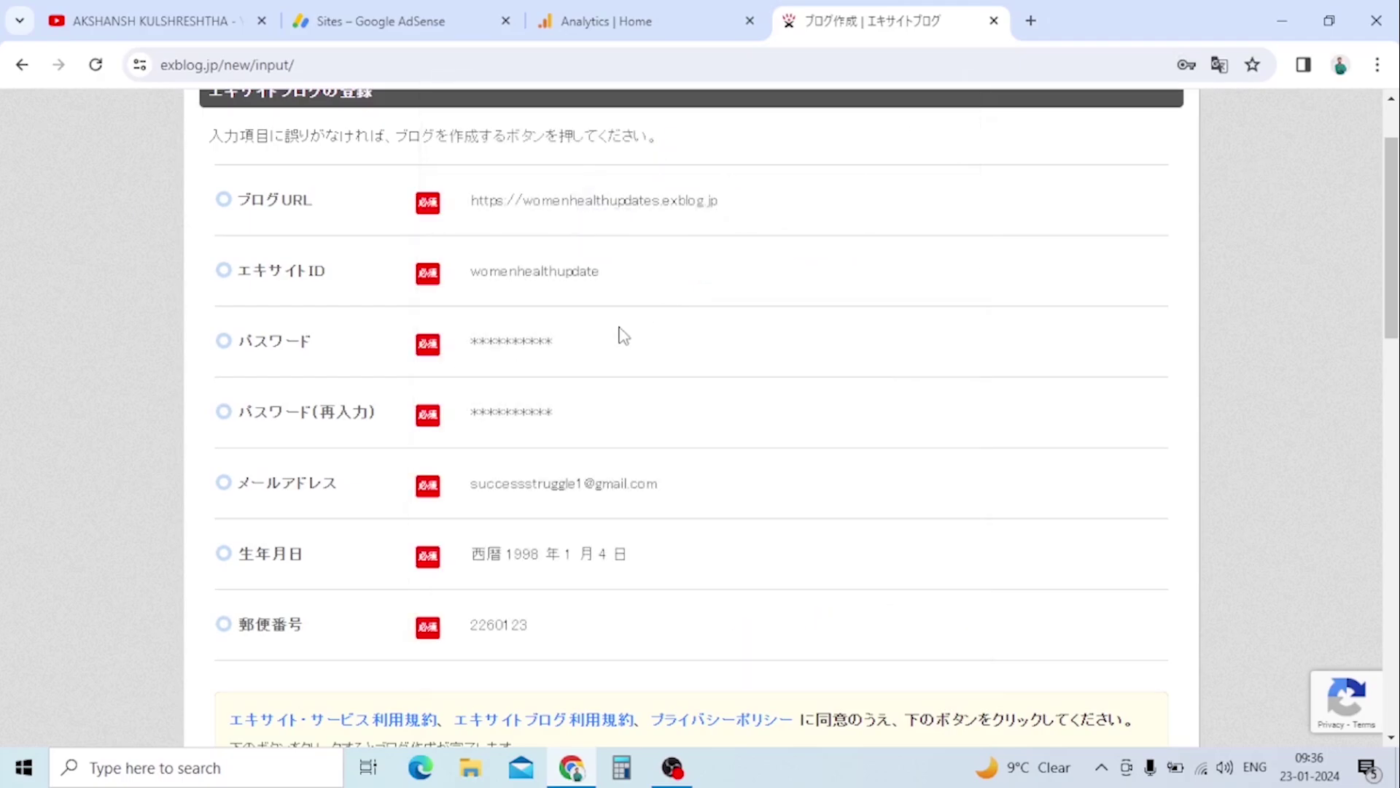
# Translate the Japanese registration confirmation page into English
pyautogui.scroll(1, 620, 336)
pyautogui.scroll(-3, 620, 331)
pyautogui.scroll(3, 611, 335)
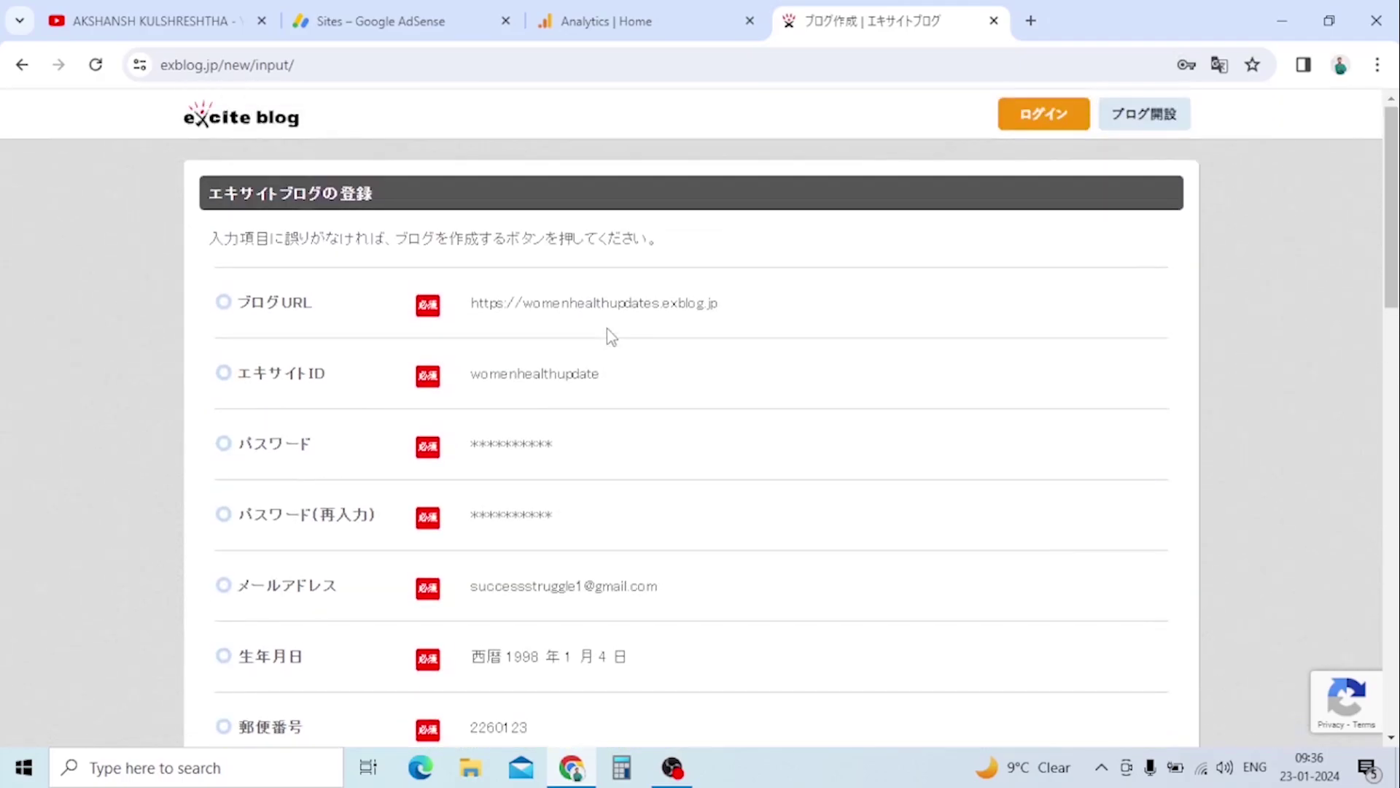
pyautogui.click(1217, 66)
pyautogui.click(1116, 110)
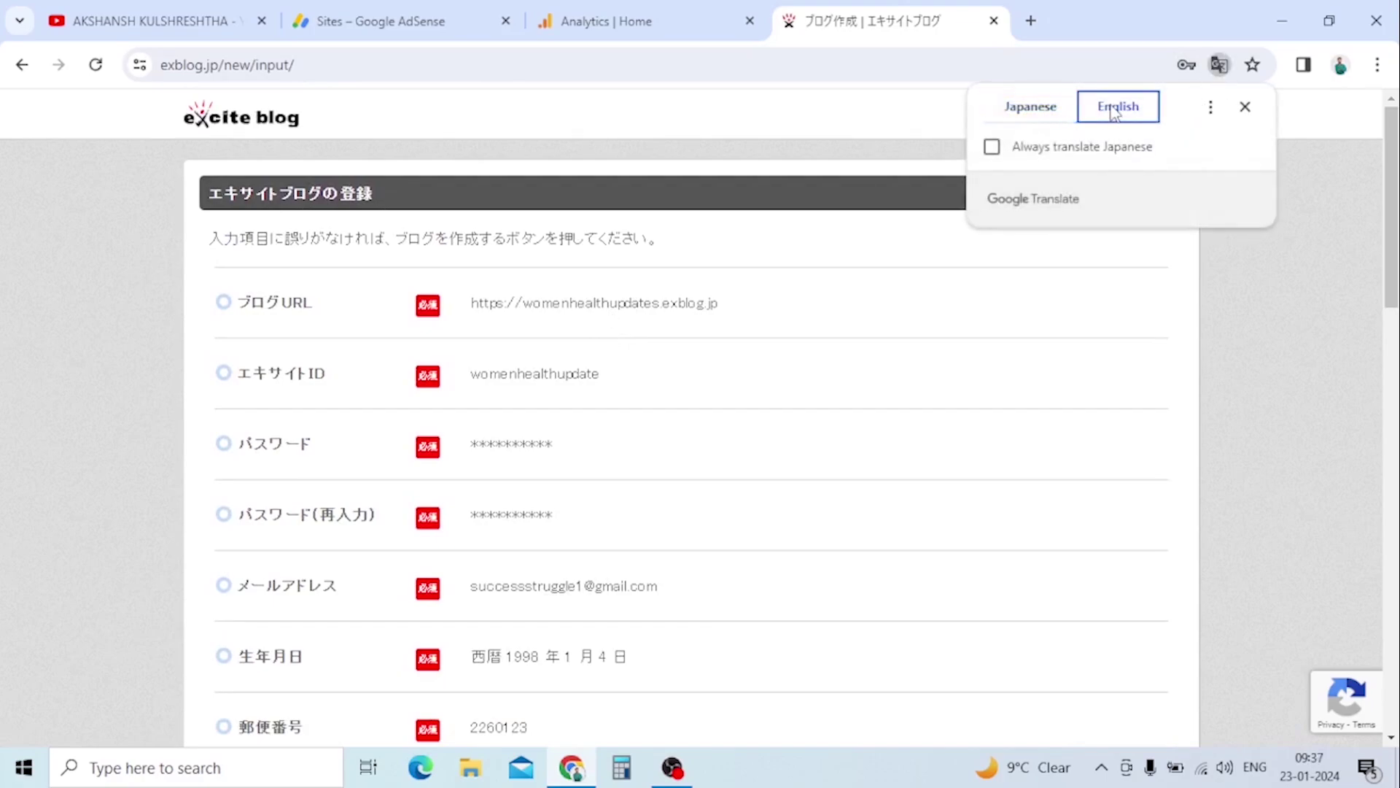
pyautogui.click(38, 285)
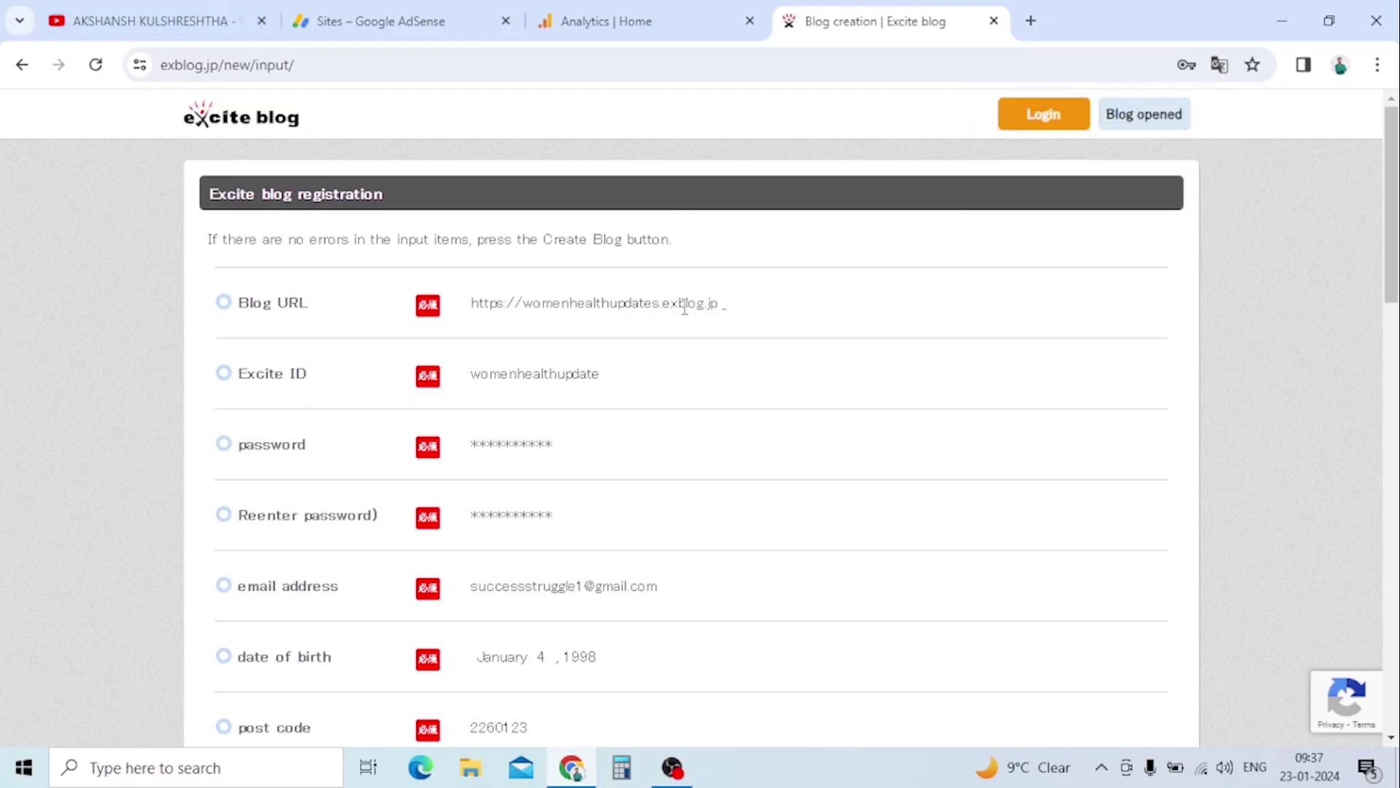
# Check the registration details on the confirmation page and create the blog
pyautogui.scroll(-3, 683, 307)
pyautogui.scroll(3, 593, 353)
pyautogui.scroll(-1, 450, 335)
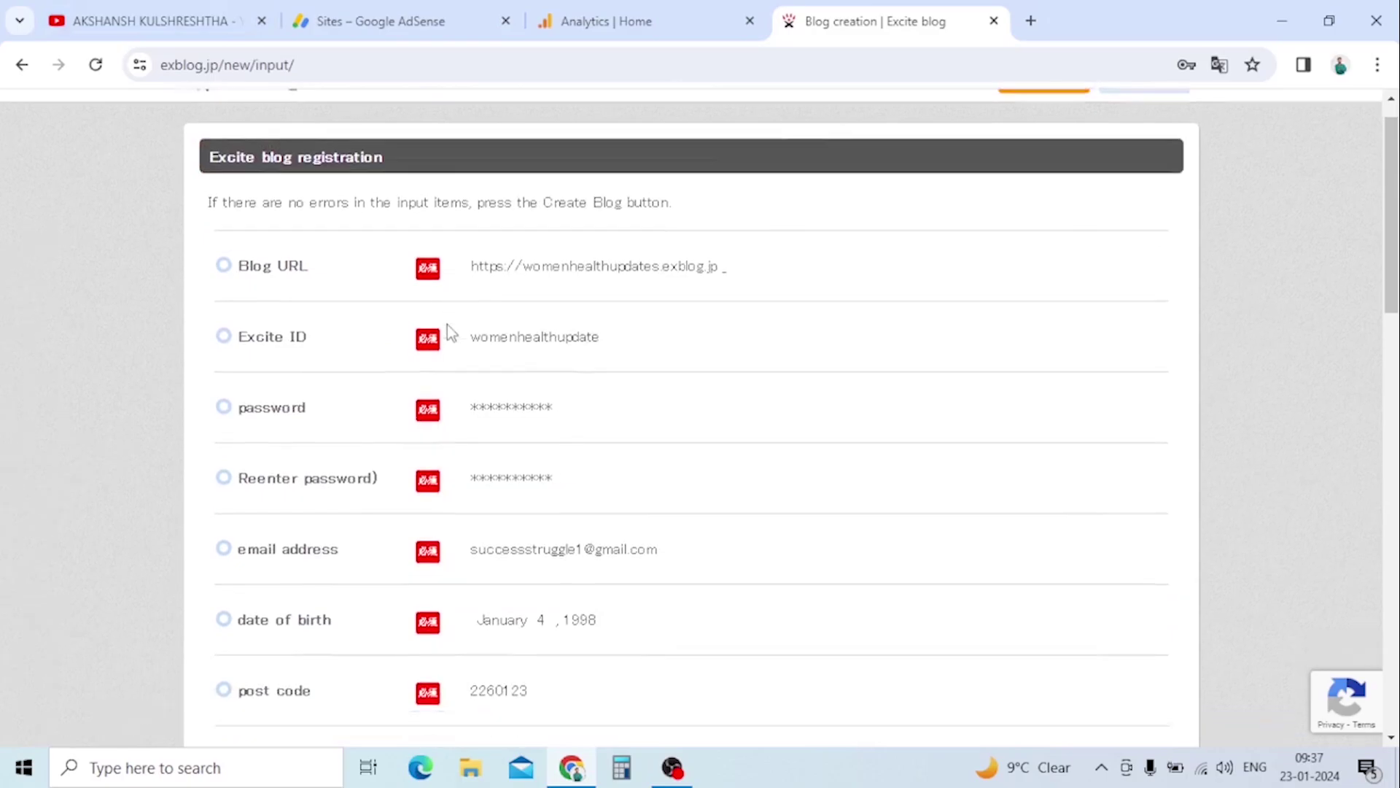
pyautogui.scroll(-6, 448, 325)
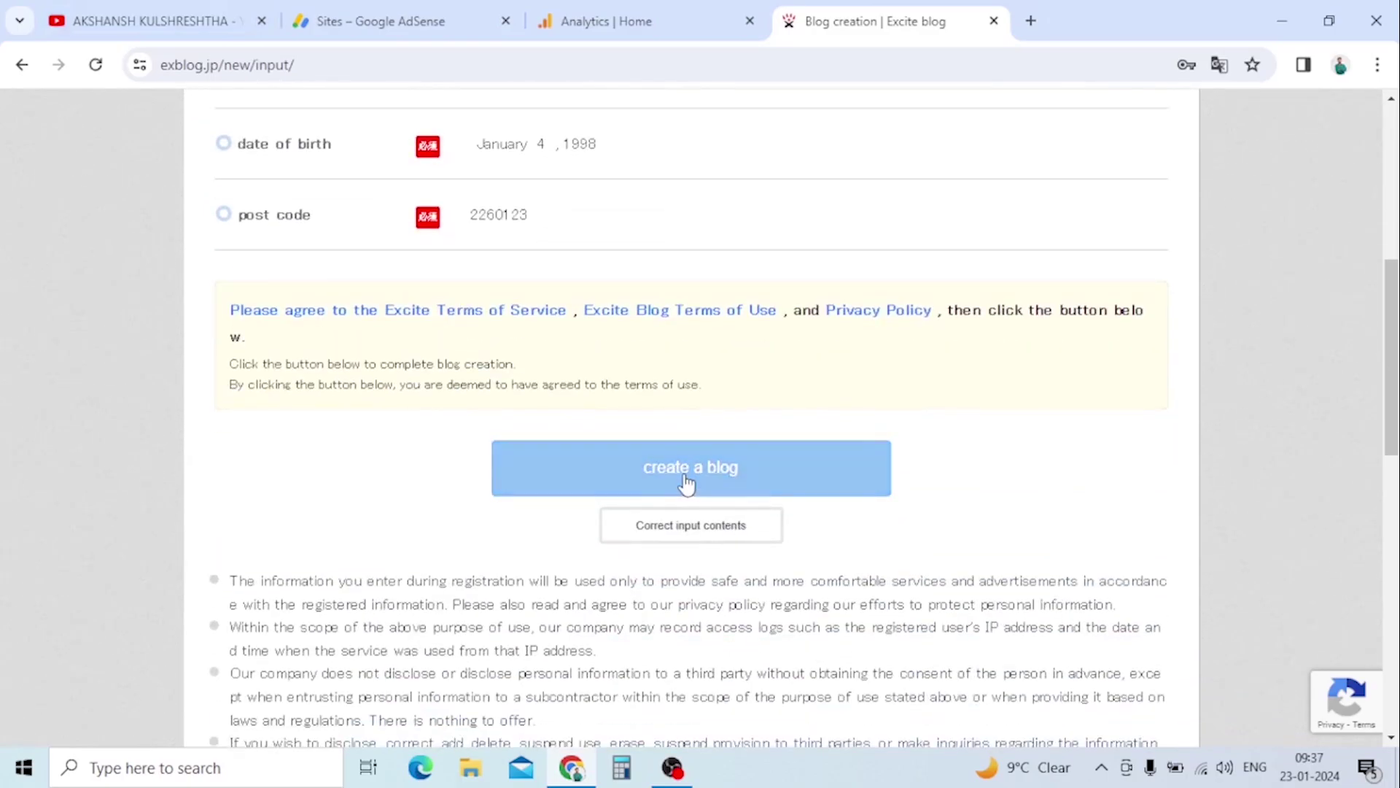
pyautogui.click(687, 483)
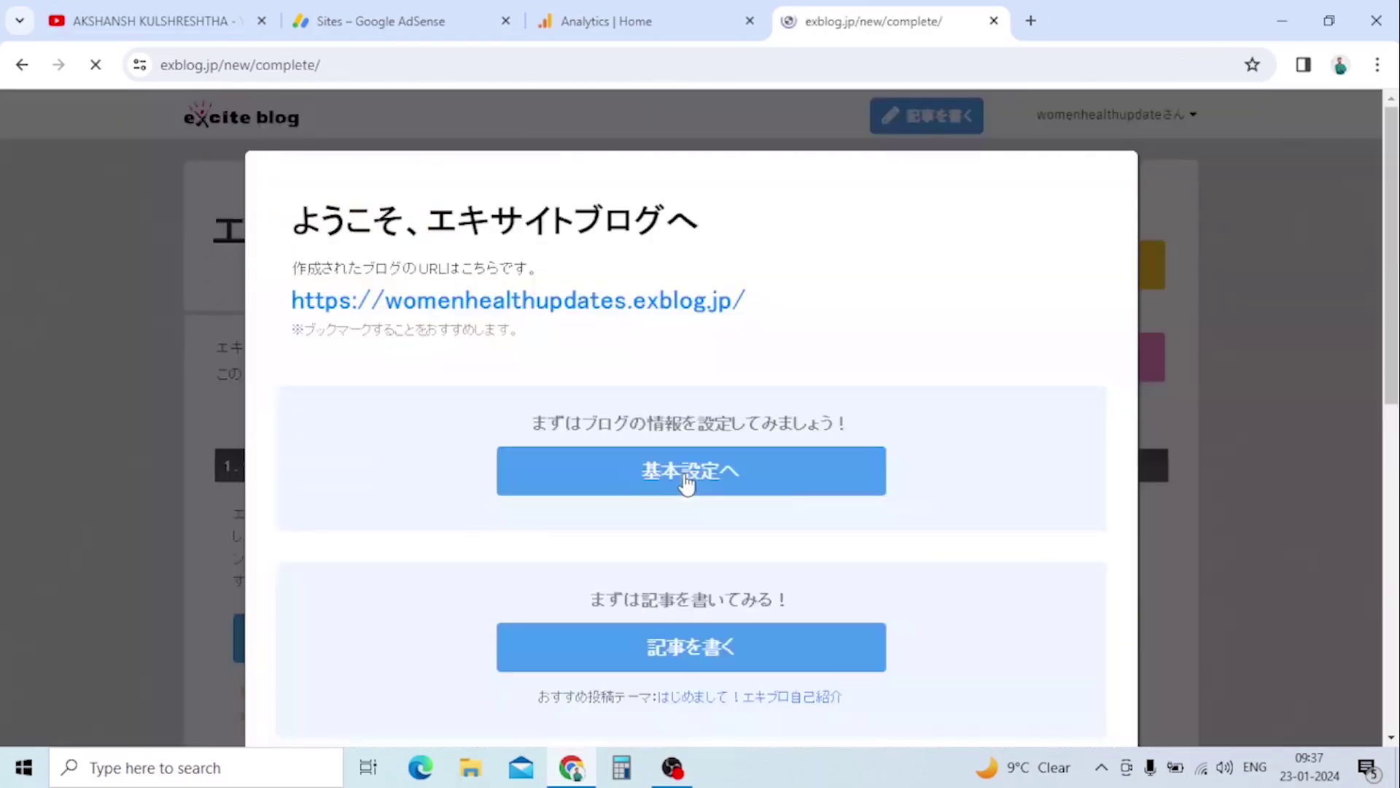
# Translate the Japanese blog creation welcome page into English
pyautogui.scroll(-3, 967, 294)
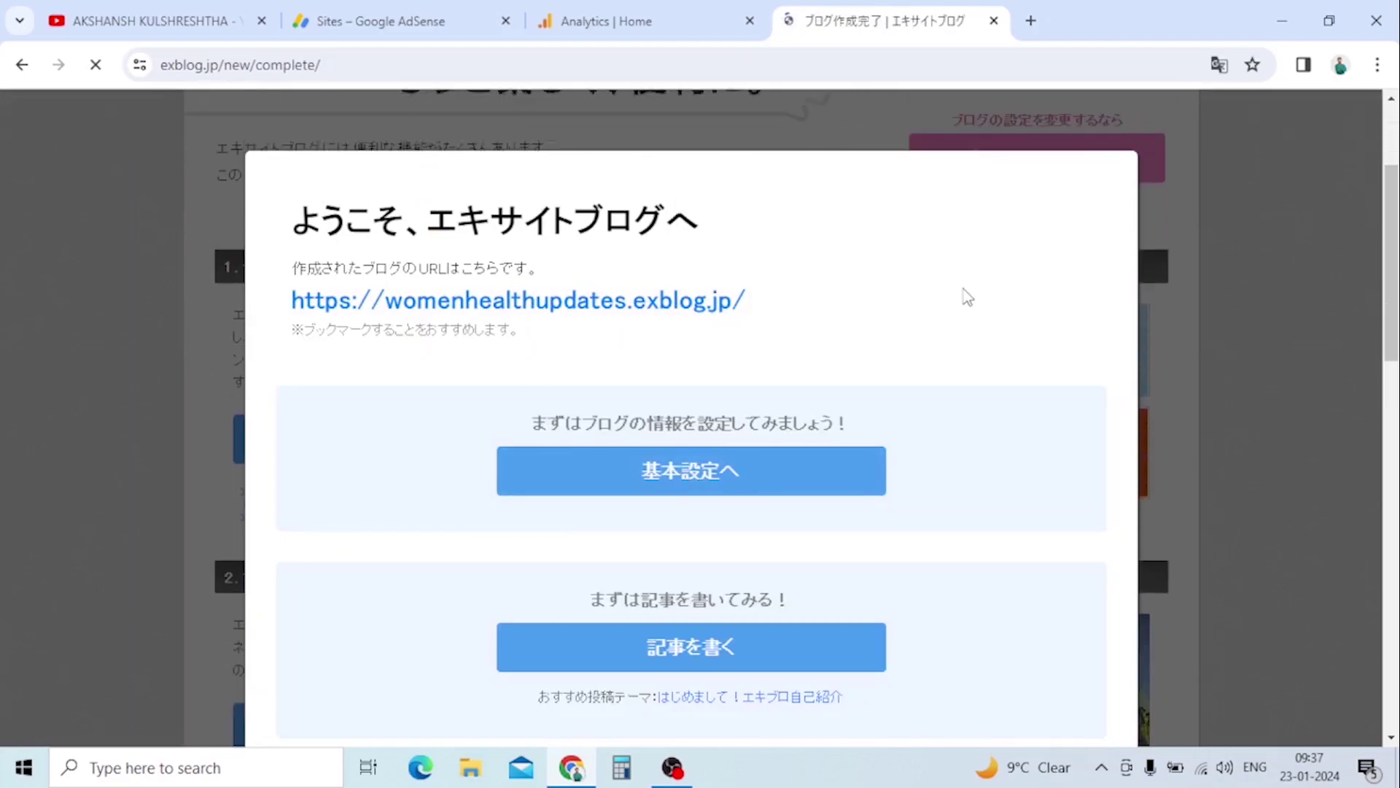
pyautogui.rightClick(908, 270)
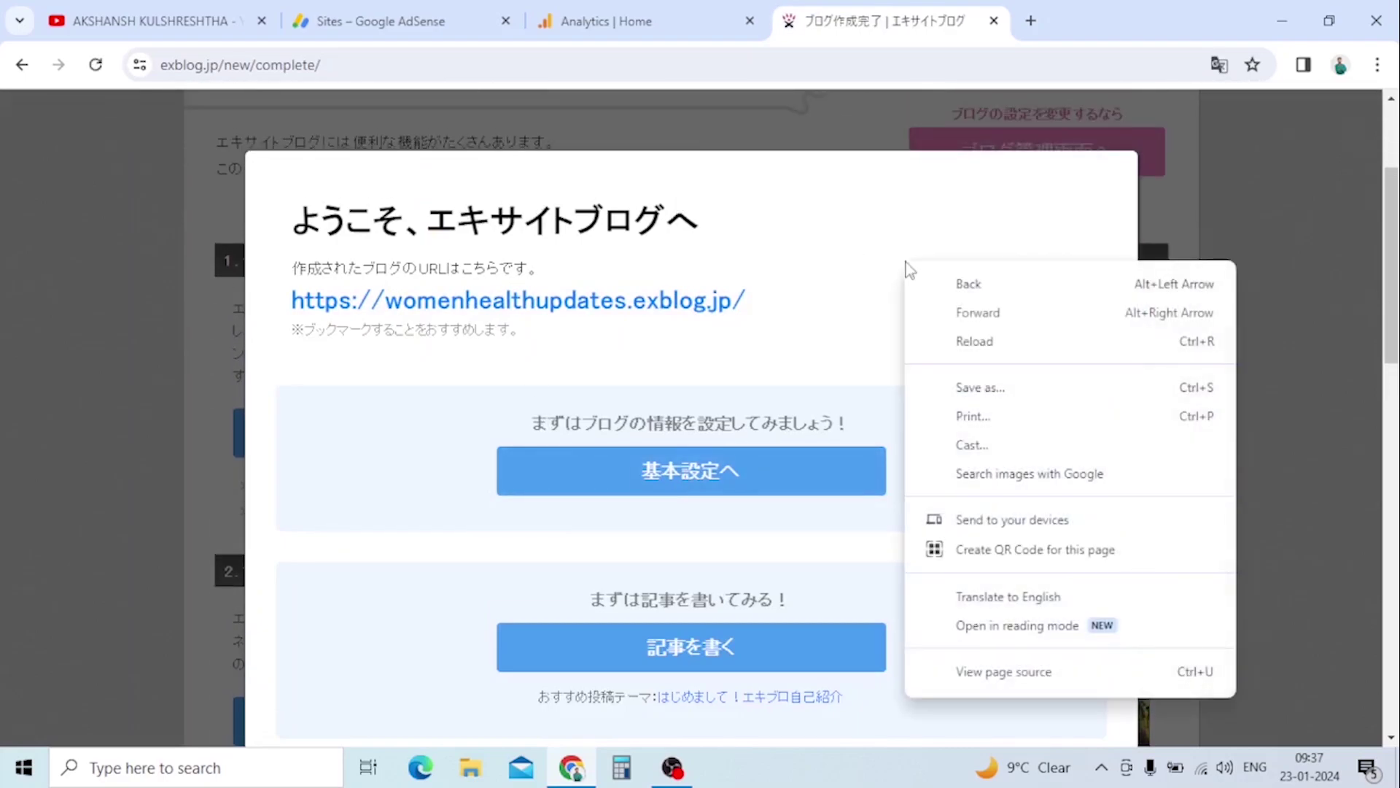
pyautogui.click(1042, 595)
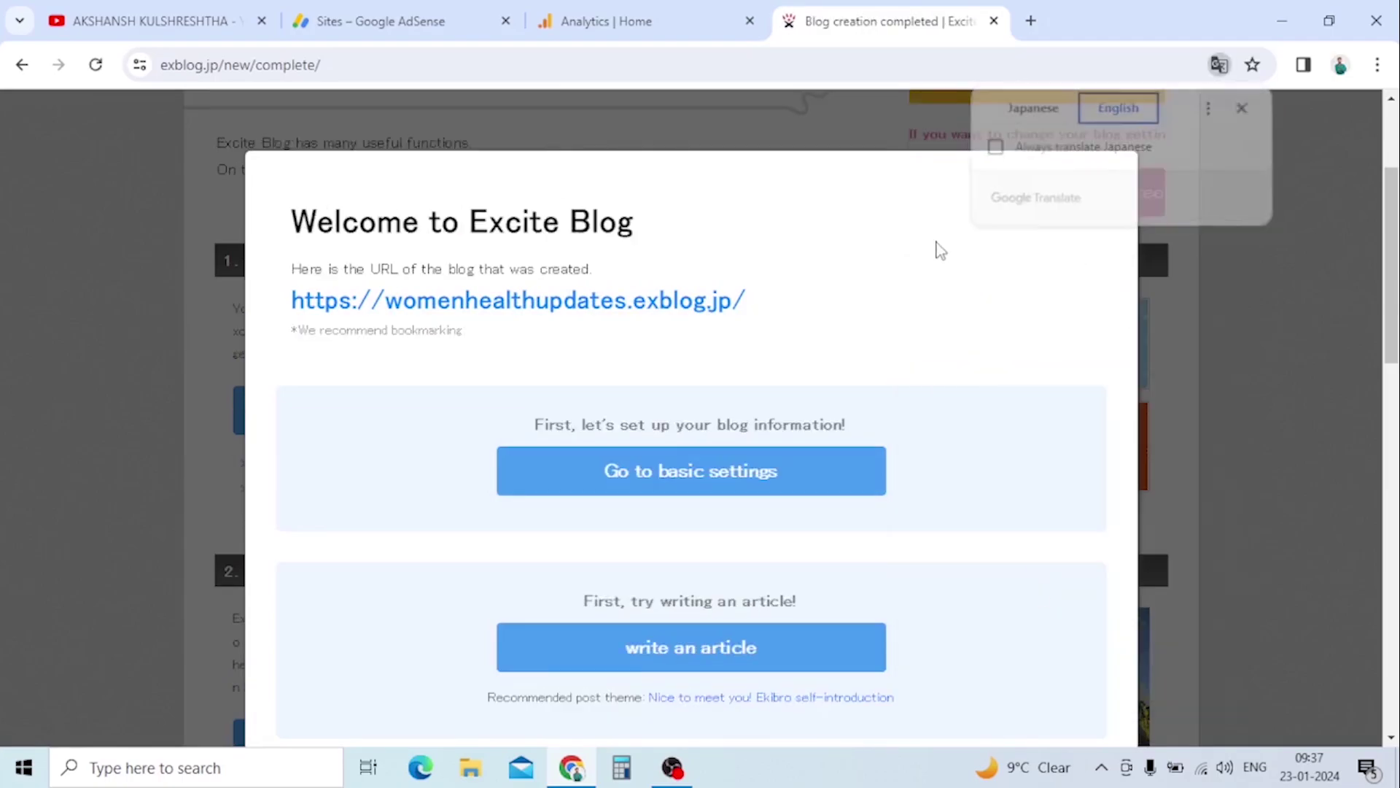
# Open the new blog's basic settings and copy the blog URL
pyautogui.scroll(-3, 937, 250)
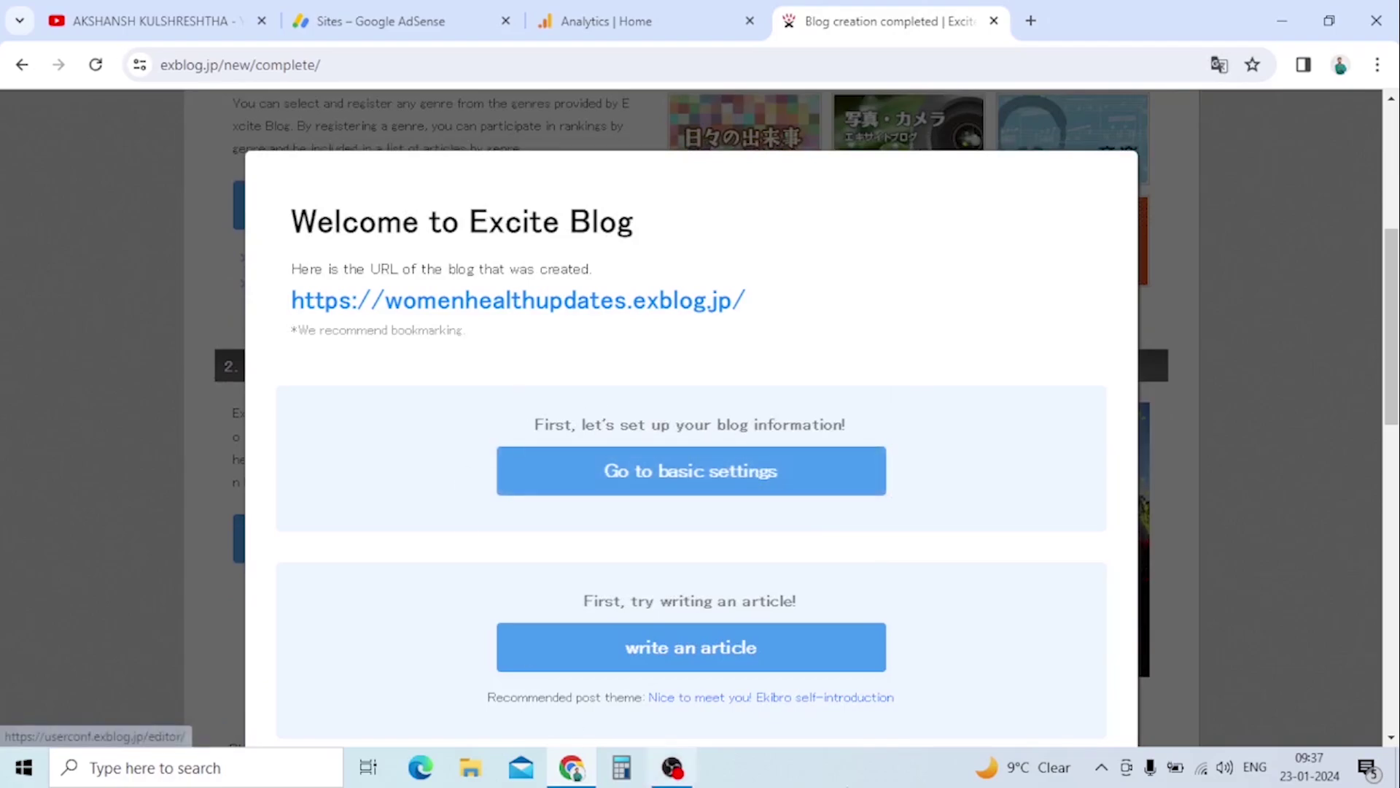
pyautogui.scroll(-1, 870, 519)
pyautogui.scroll(-10, 1016, 660)
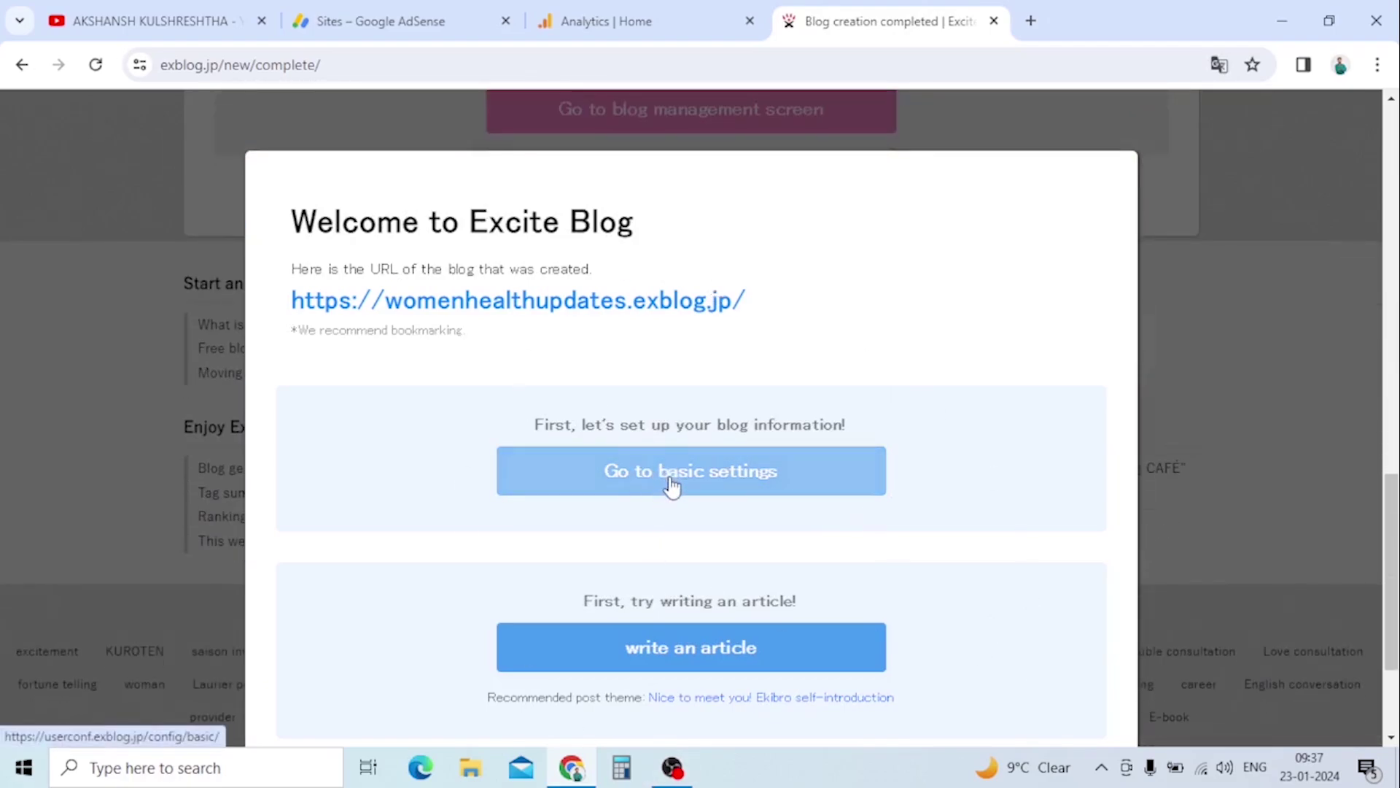
pyautogui.click(671, 486)
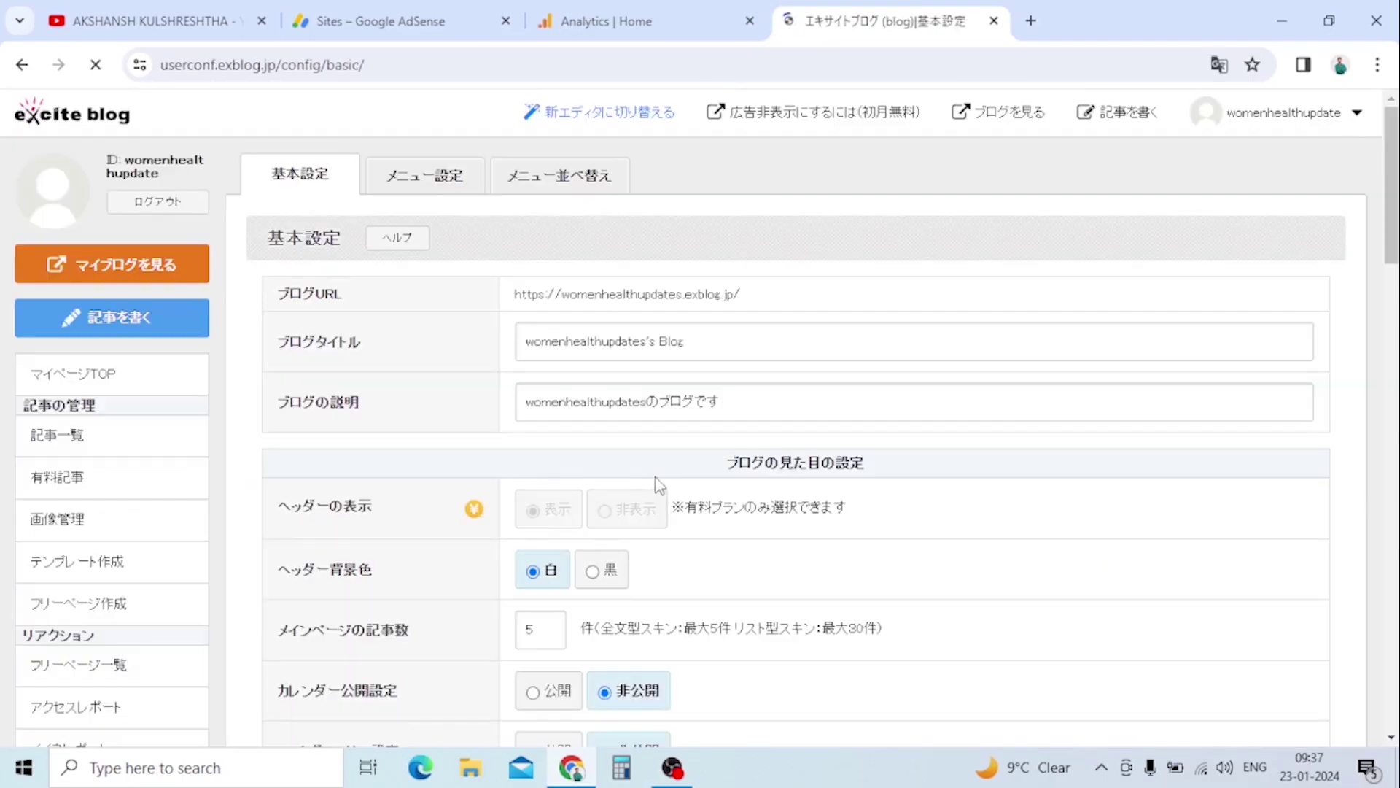
pyautogui.tripleClick(683, 301)
pyautogui.hotkey('ctrl', 'c')
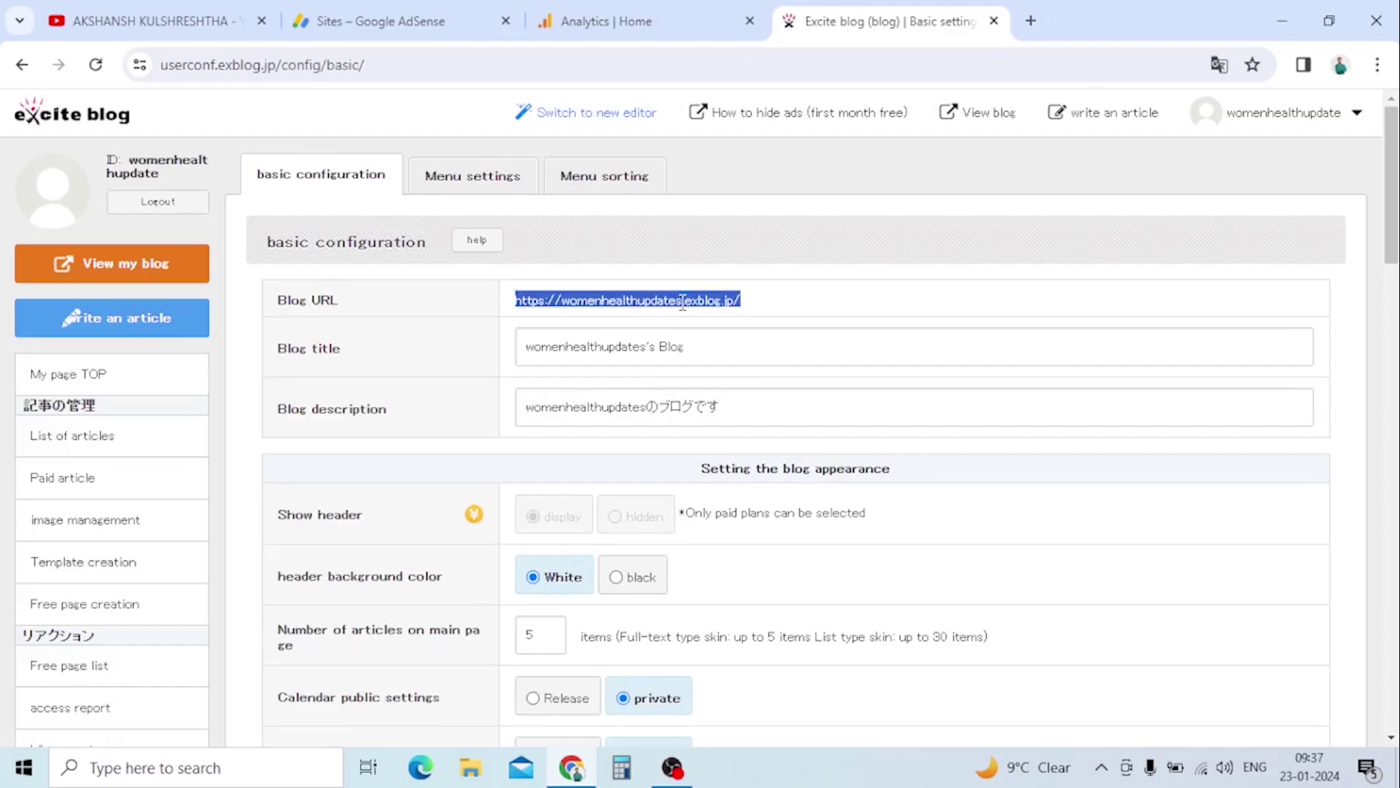
pyautogui.click(399, 19)
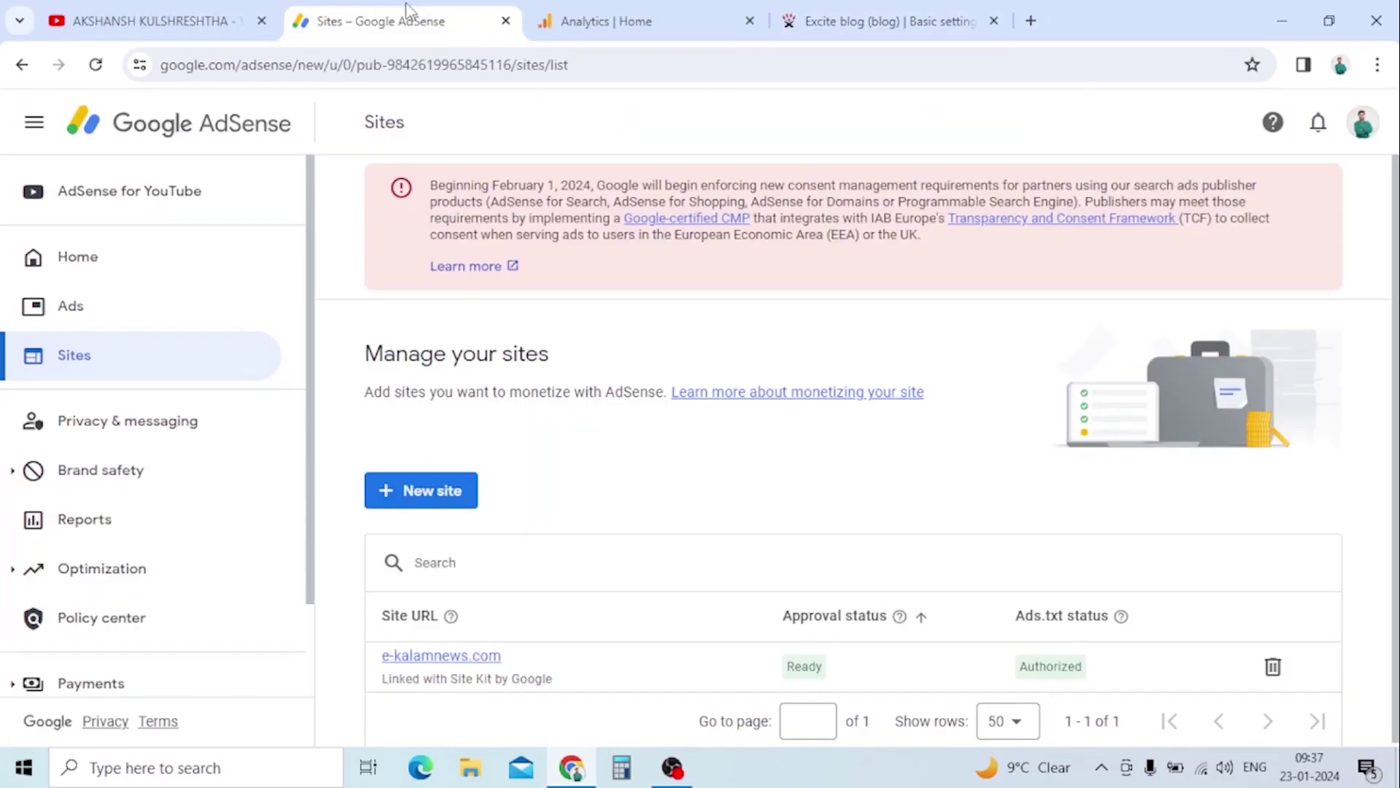
pyautogui.scroll(-1, 669, 338)
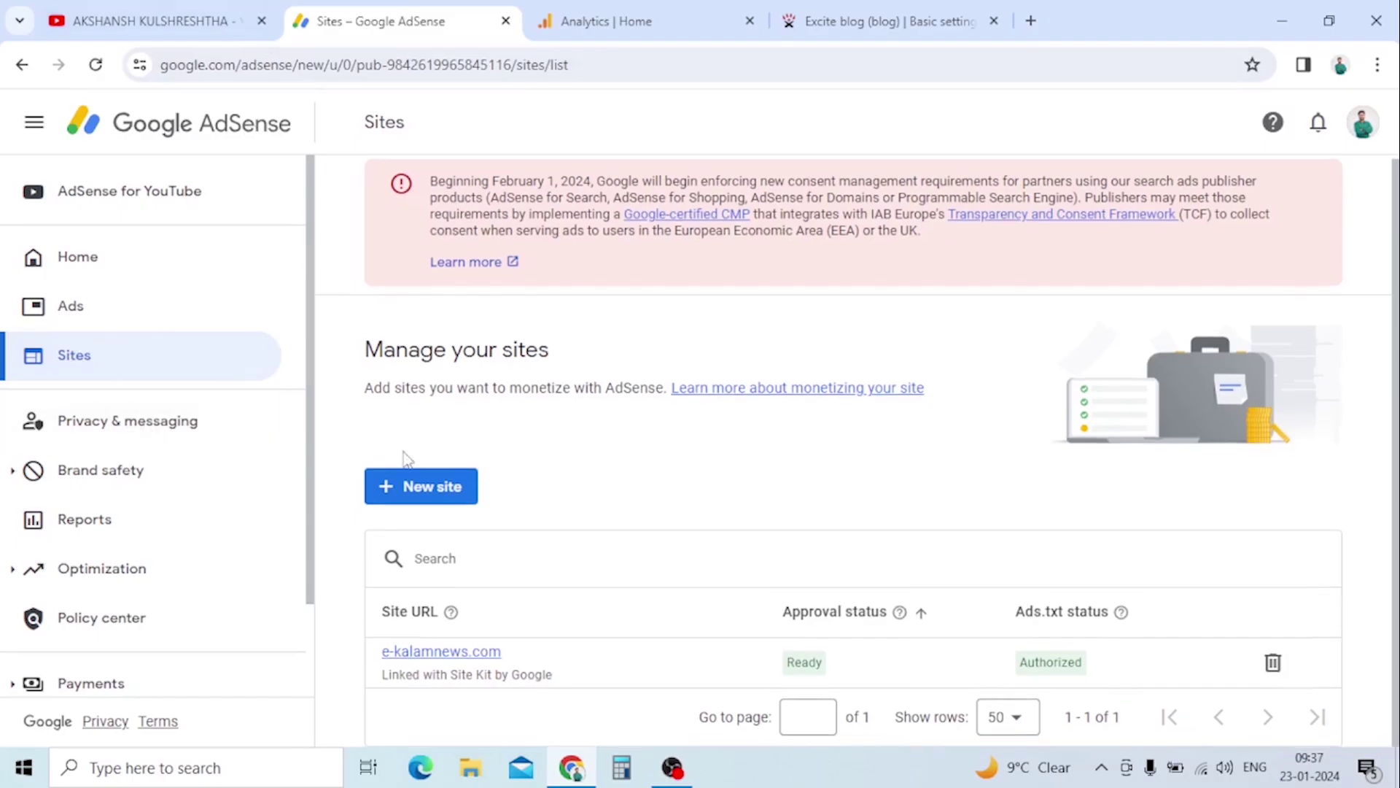
pyautogui.click(432, 489)
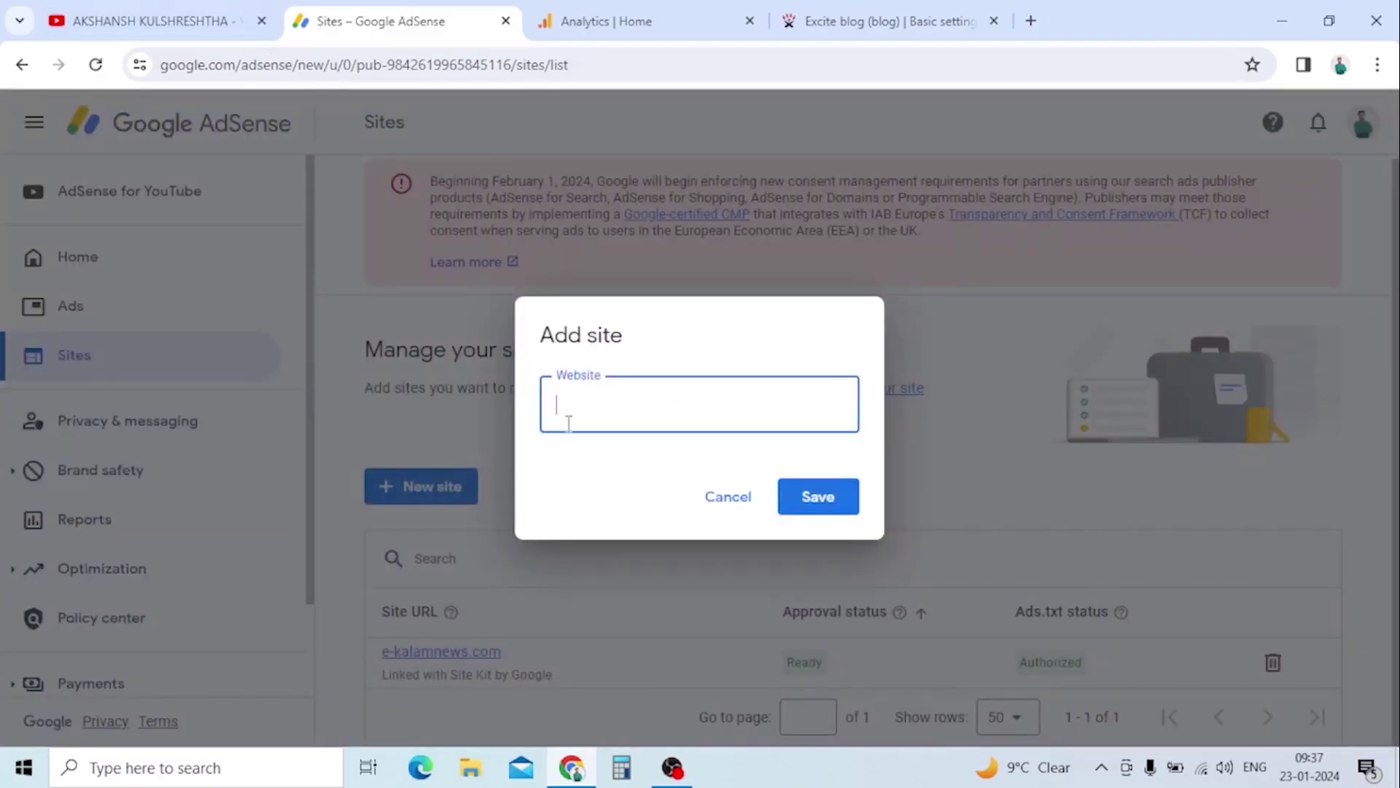
pyautogui.hotkey('ctrl', 'v')
pyautogui.click(601, 406)
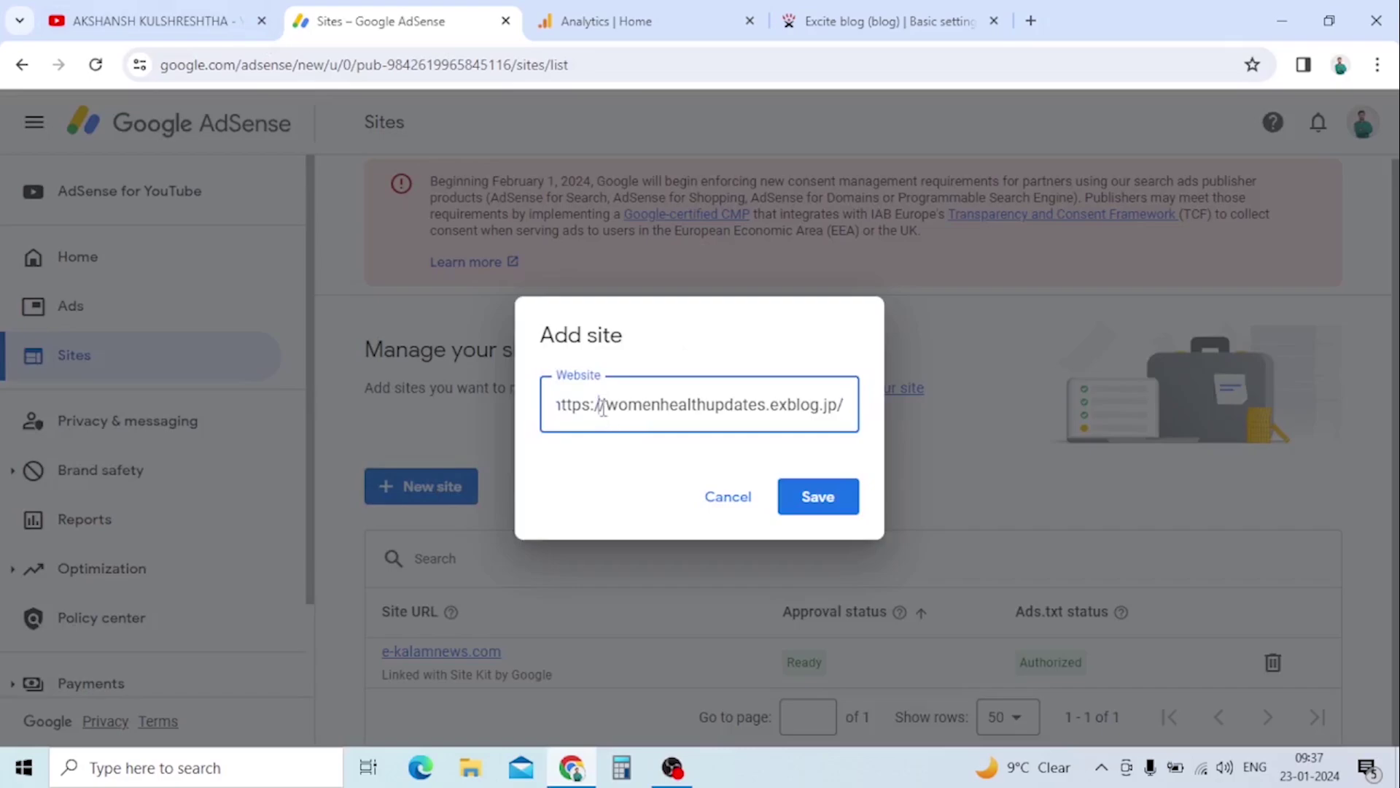
pyautogui.hotkey('shift', 'Home')
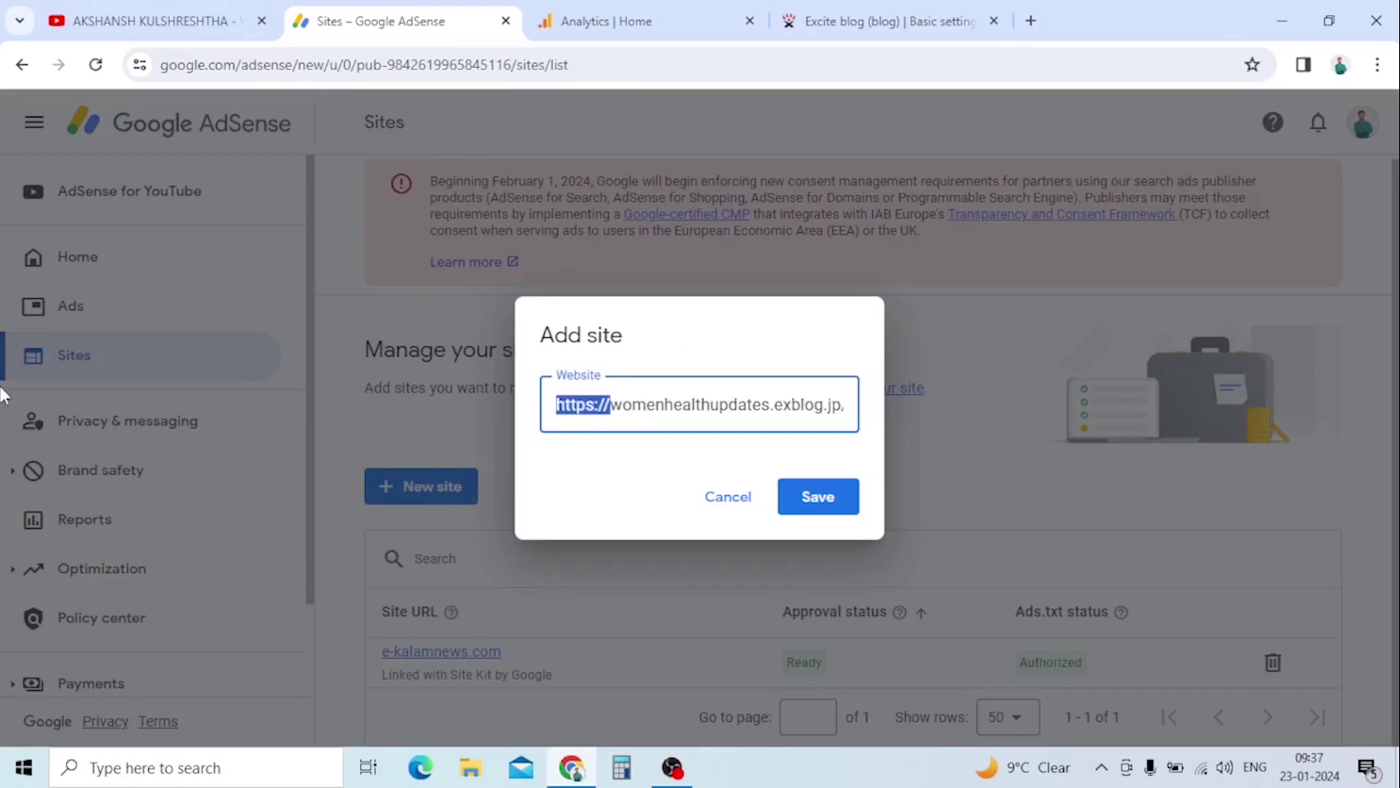
pyautogui.press('BackSpace')
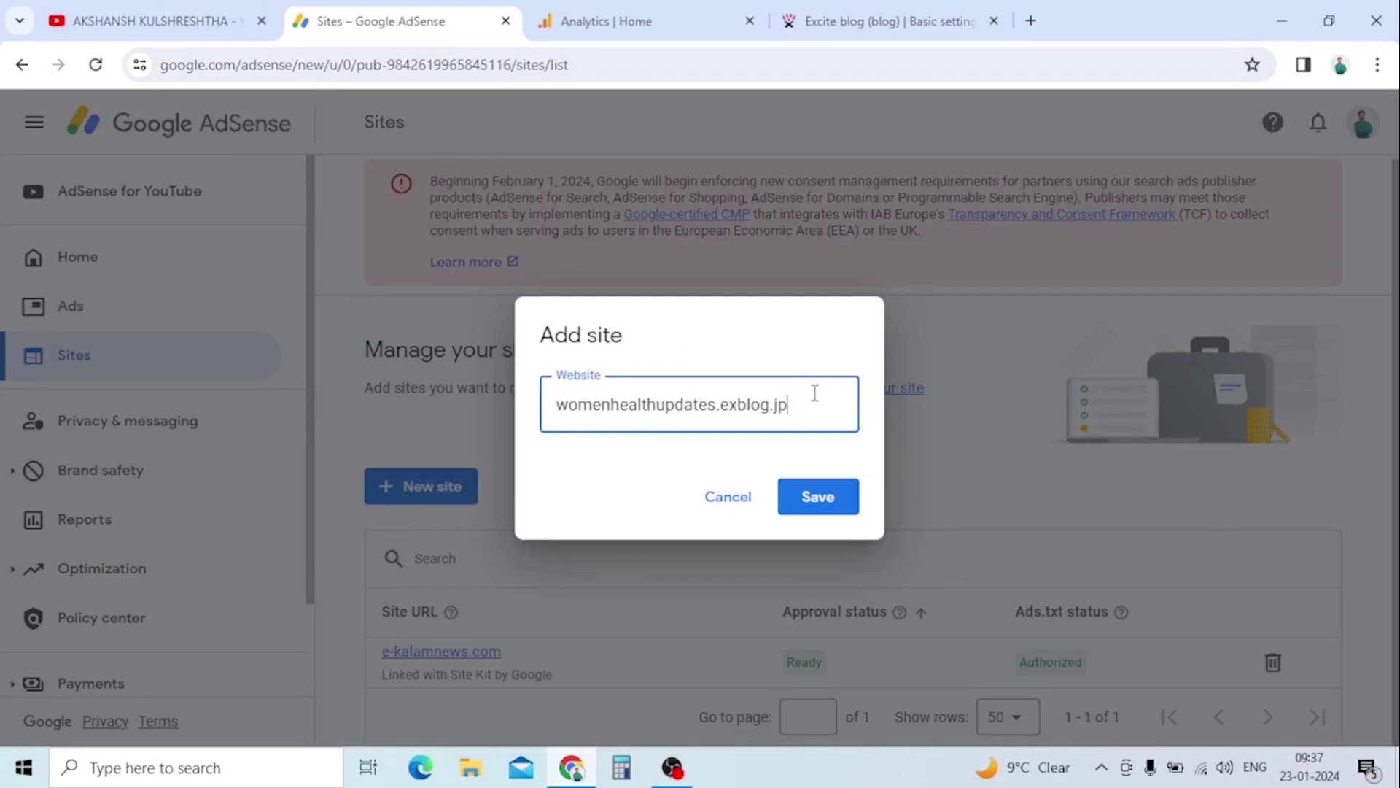
pyautogui.click(807, 495)
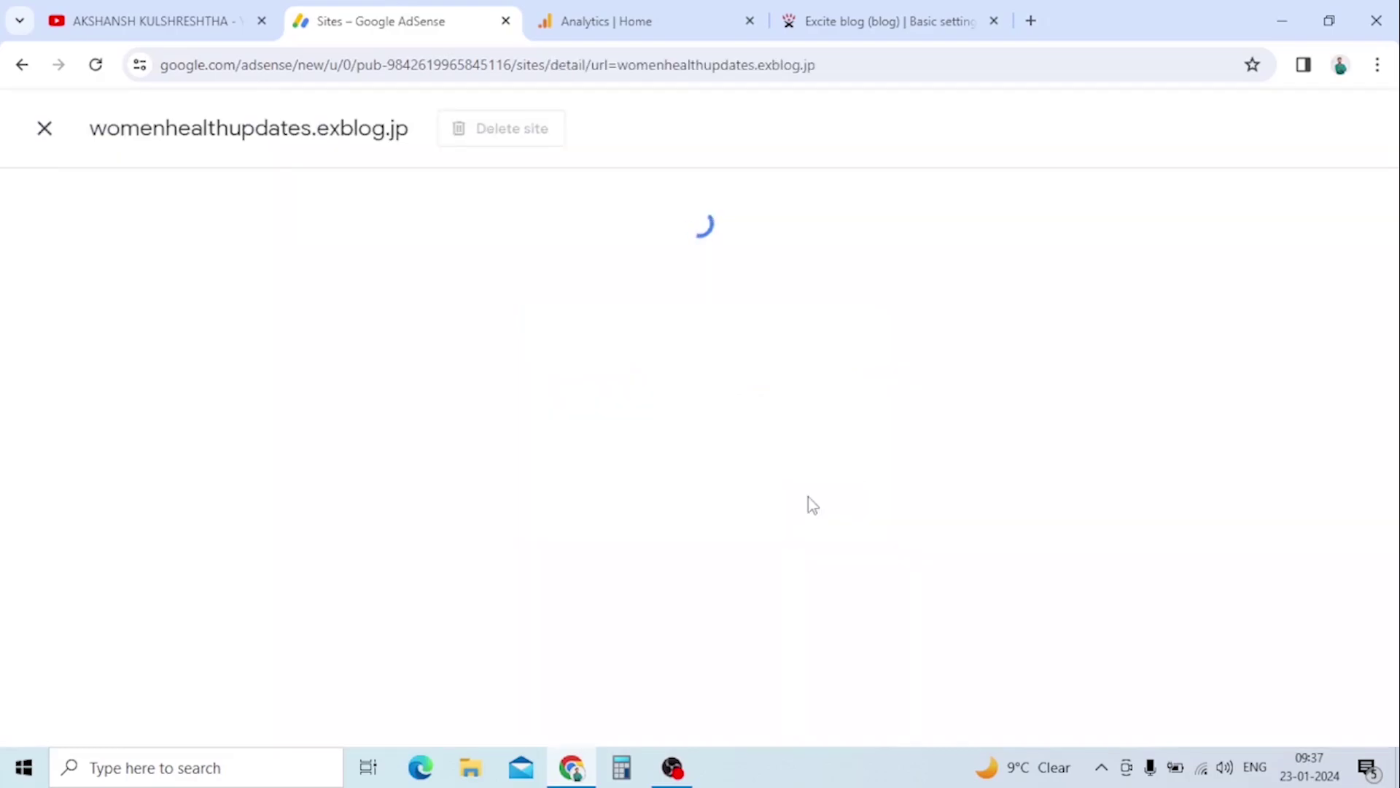
# Read the AdSense site ownership instructions and publisher ID, comparing them with the blog's basic configuration page
pyautogui.scroll(-1, 369, 337)
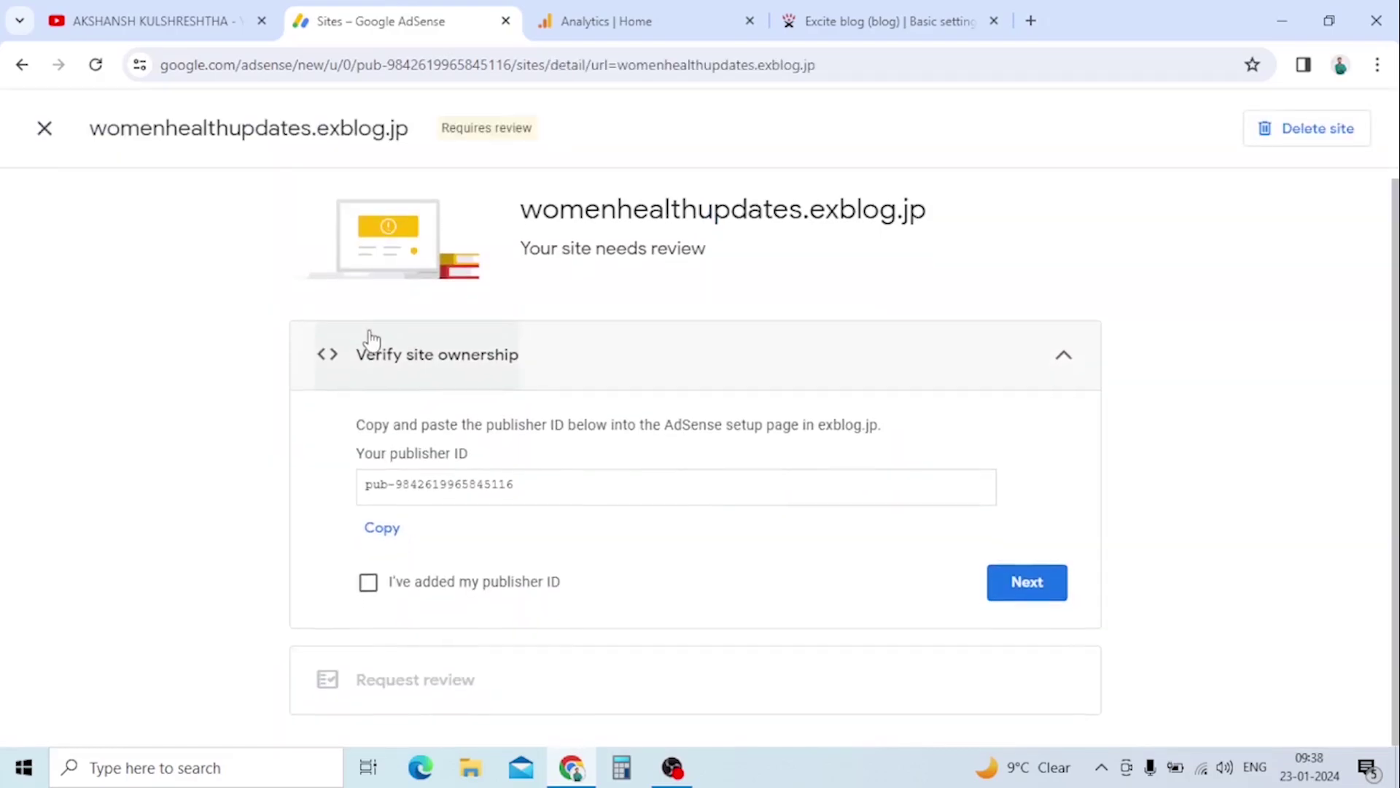
pyautogui.tripleClick(458, 494)
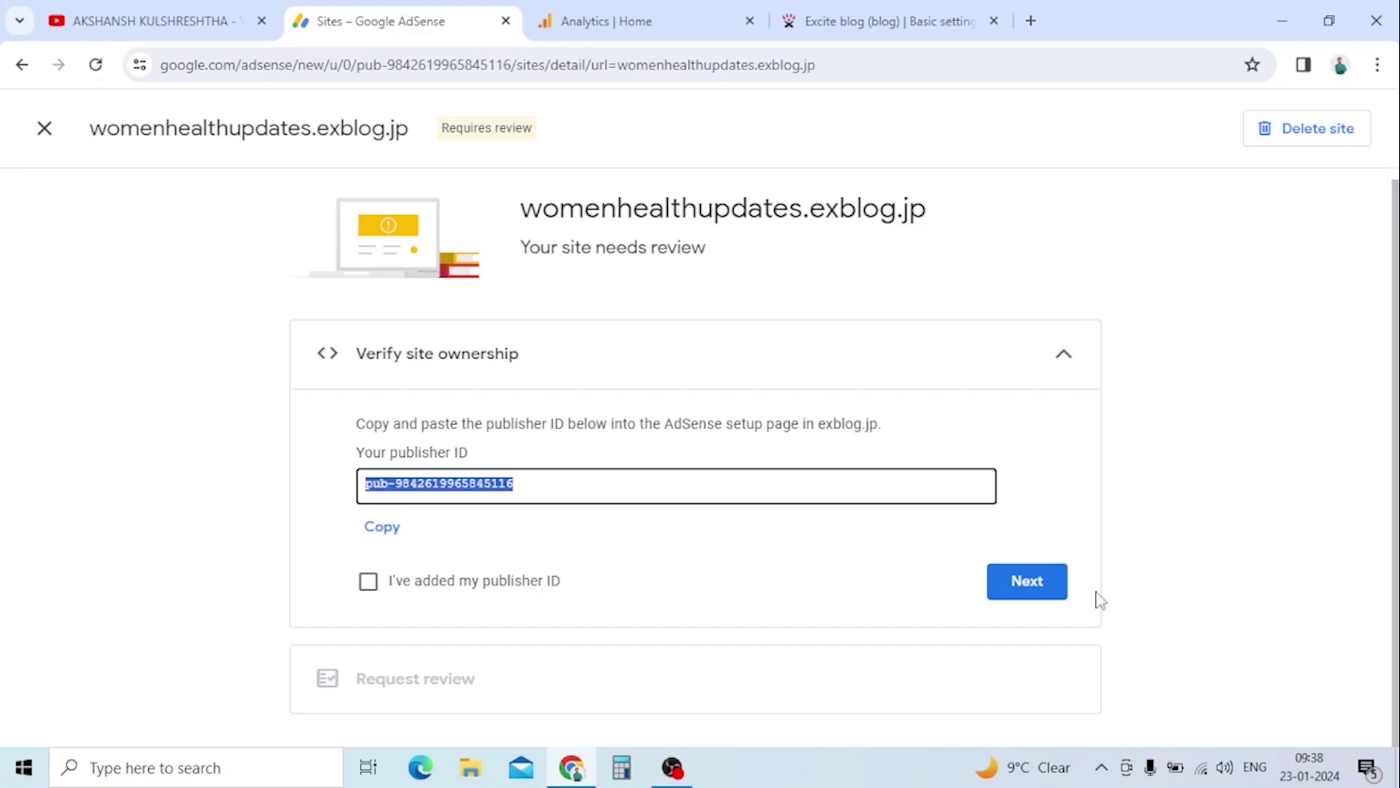
pyautogui.click(256, 381)
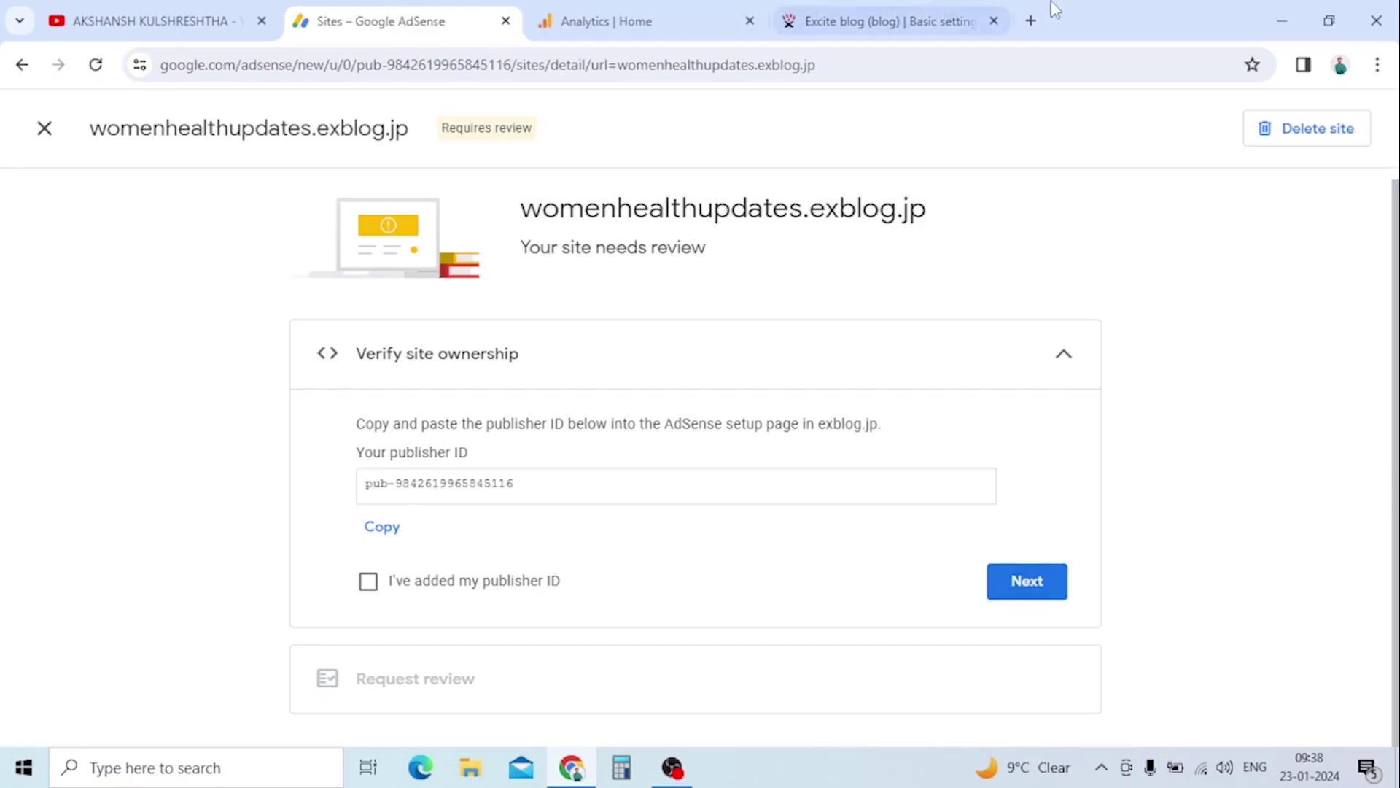
pyautogui.click(794, 16)
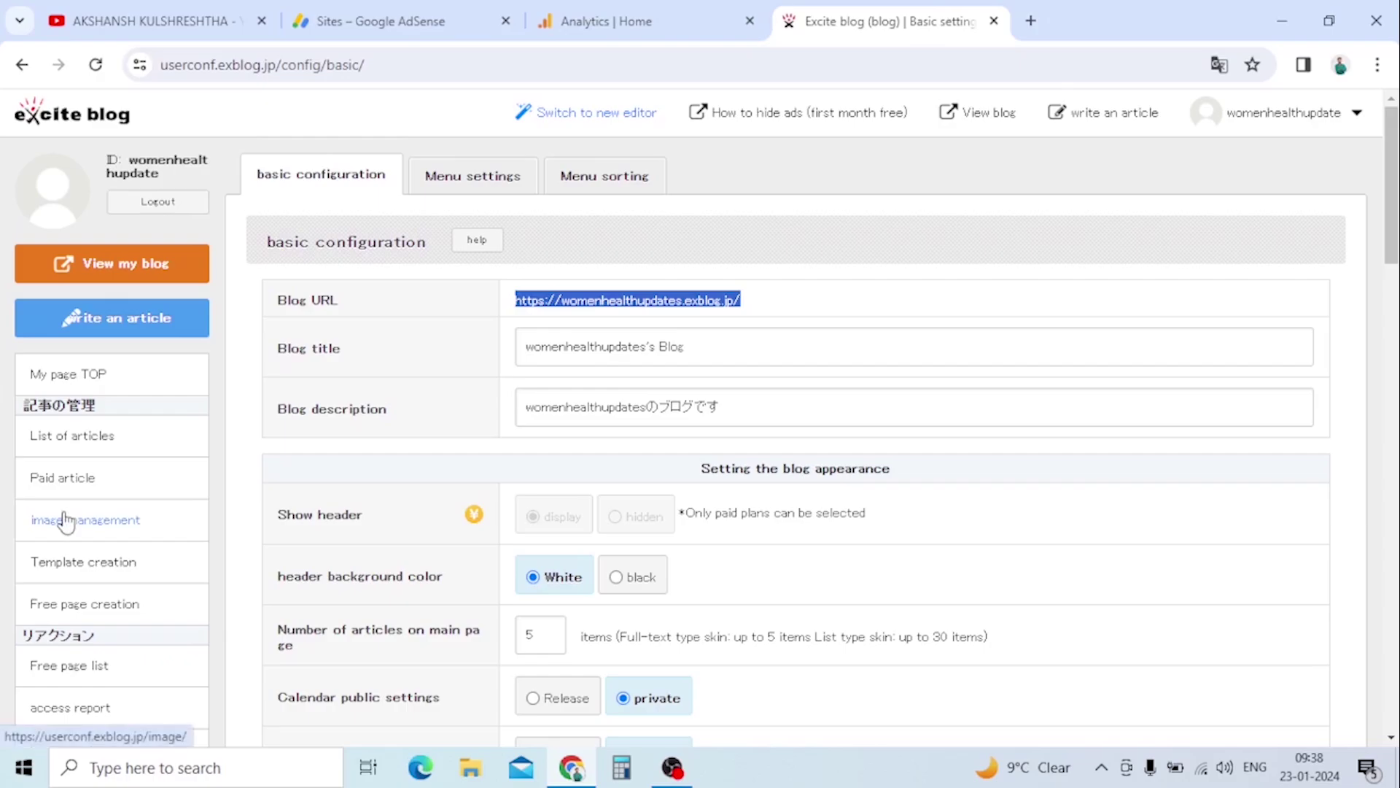
pyautogui.click(540, 15)
pyautogui.click(456, 15)
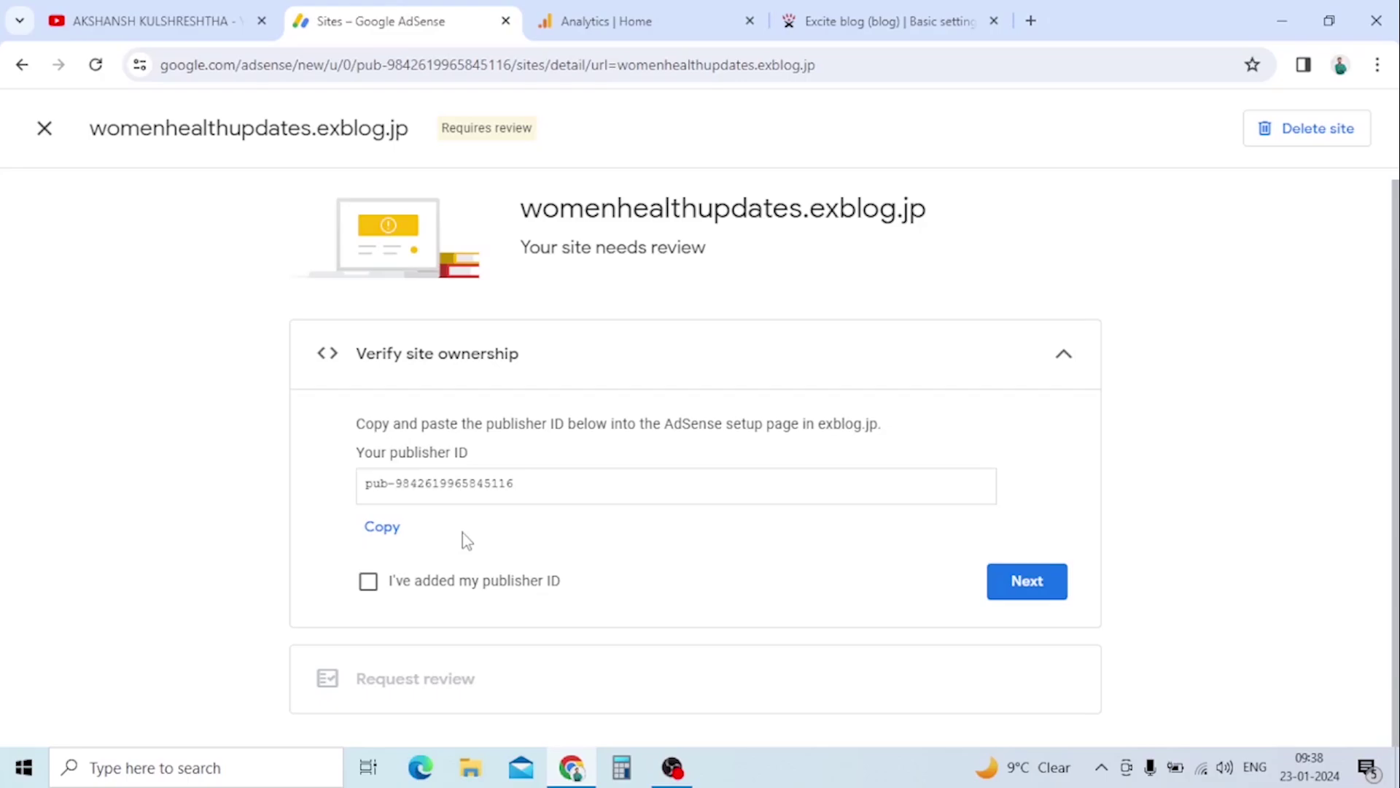
pyautogui.click(955, 14)
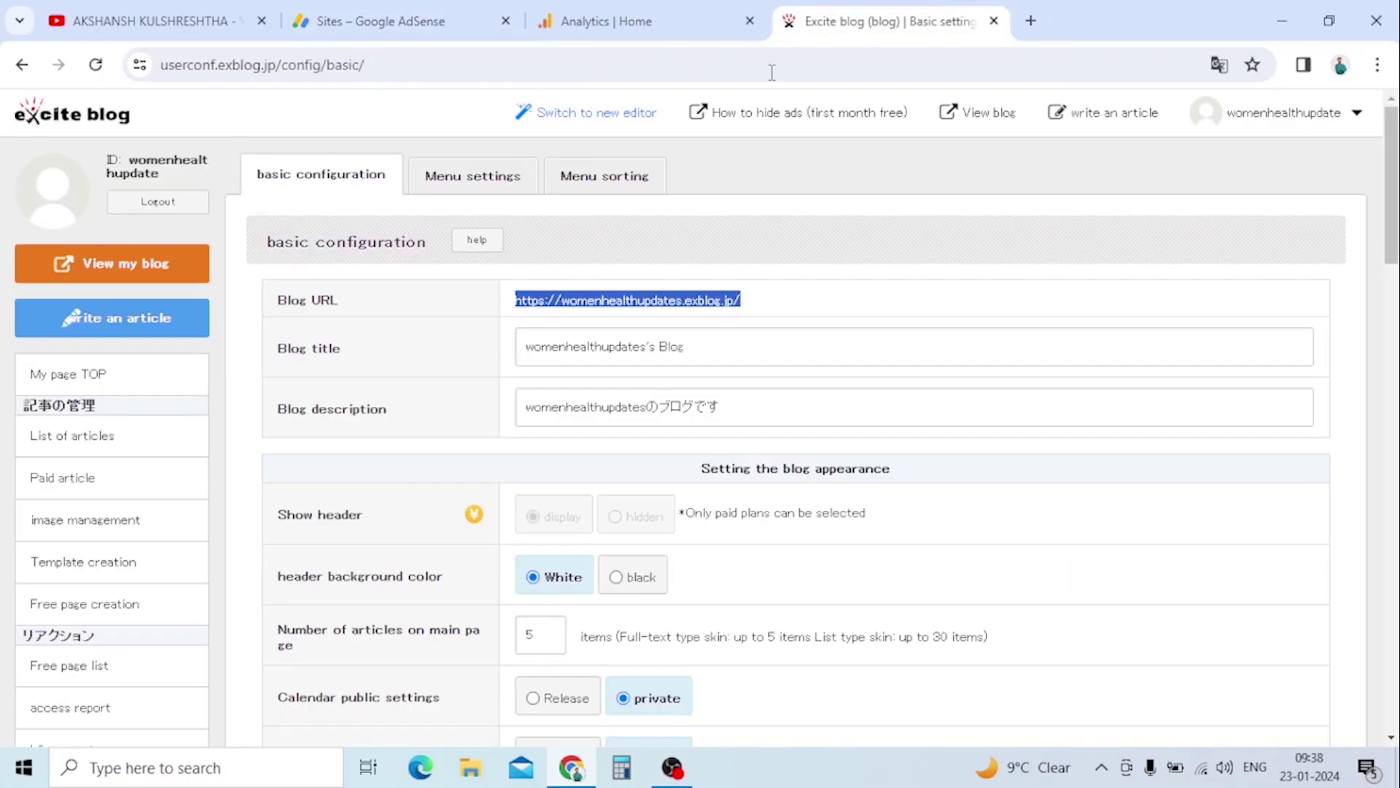
# Look through the blog's basic configuration and settings menu for the place to enter the AdSense publisher ID
pyautogui.scroll(-8, 479, 482)
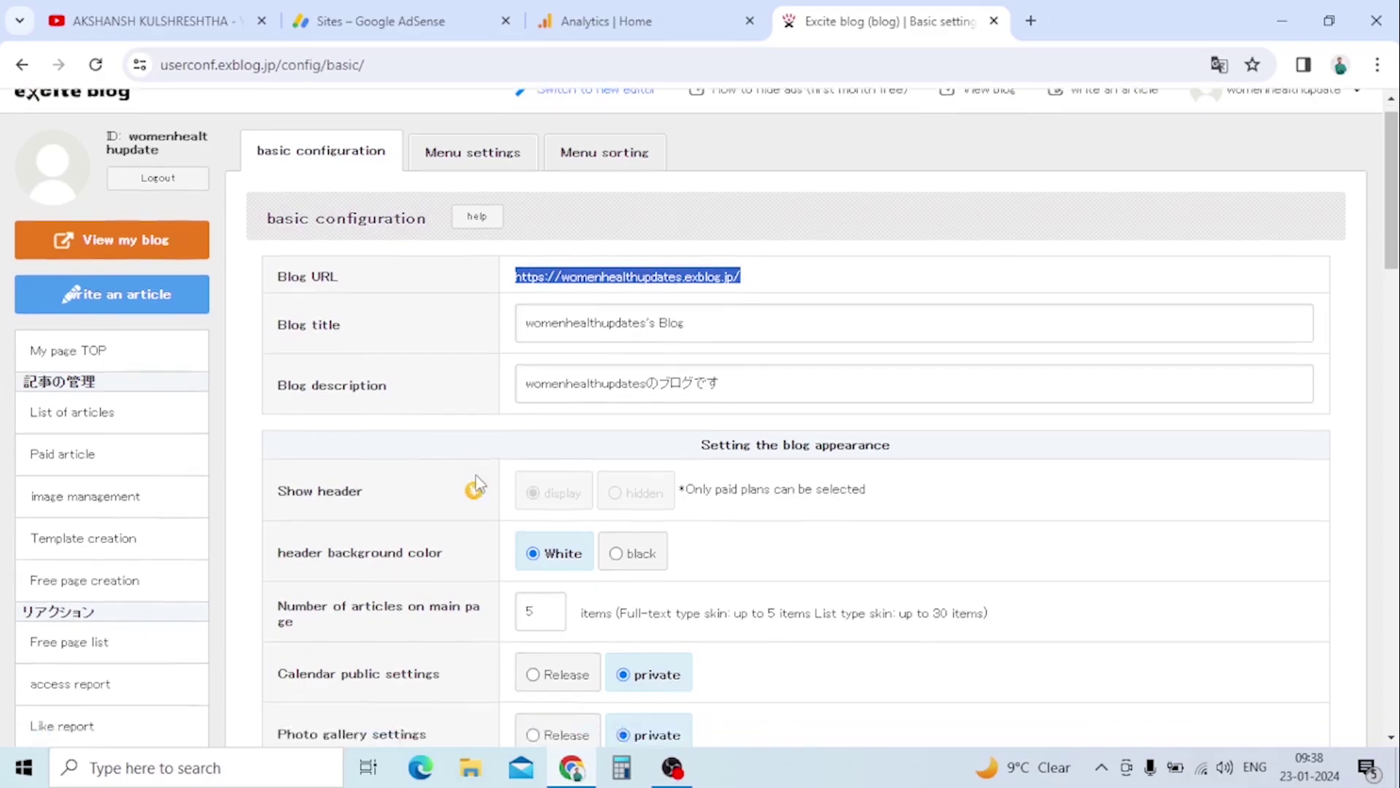
pyautogui.scroll(-3, 479, 482)
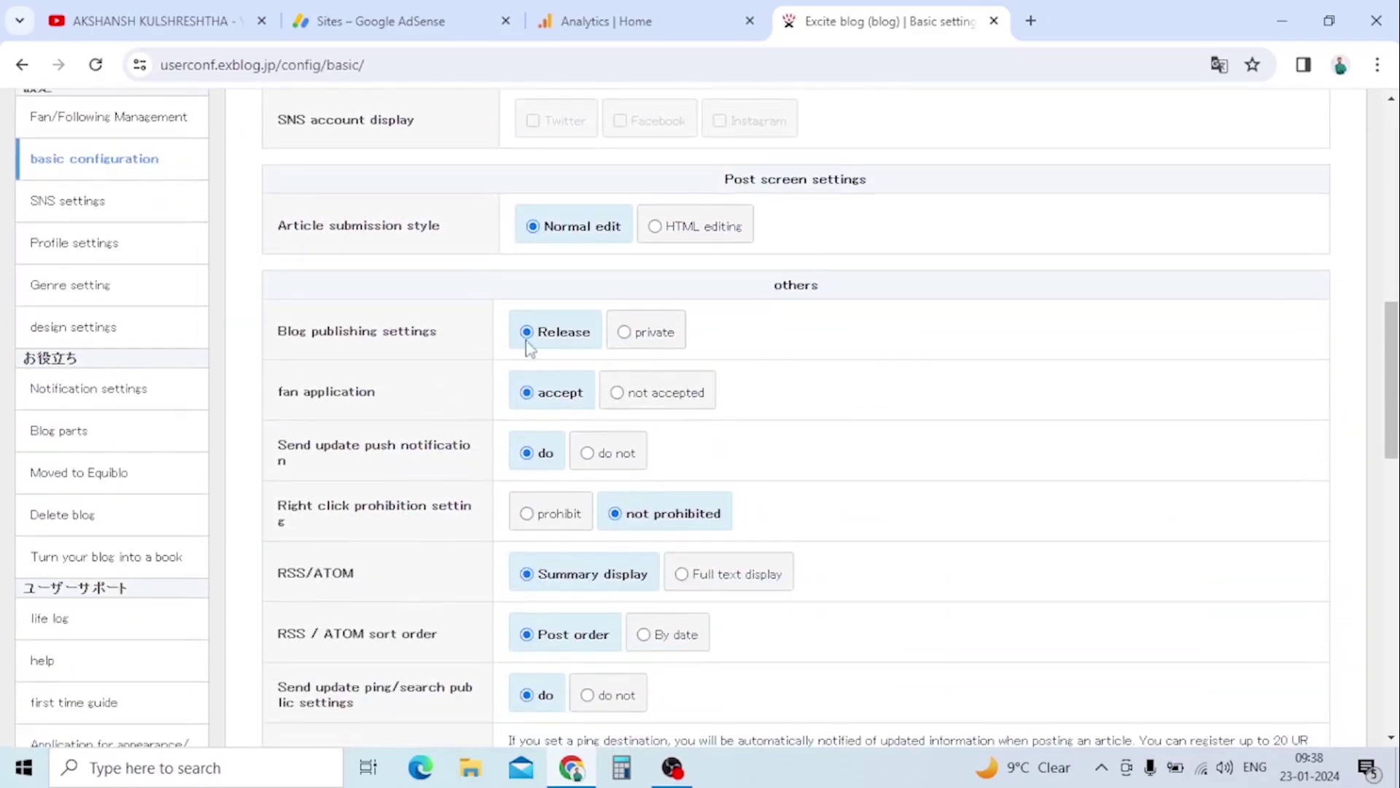
pyautogui.click(368, 24)
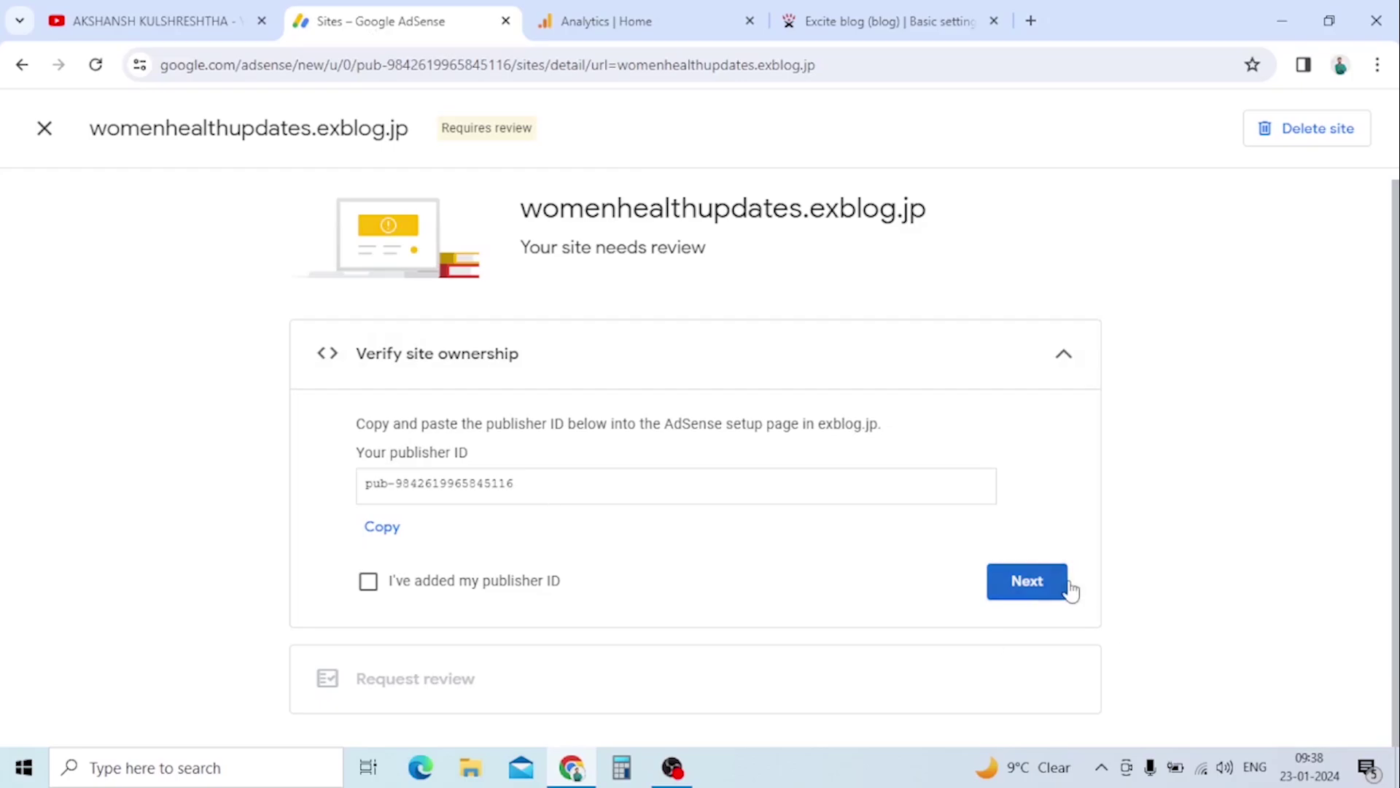
pyautogui.click(846, 17)
pyautogui.scroll(-2, 633, 541)
pyautogui.scroll(-6, 633, 541)
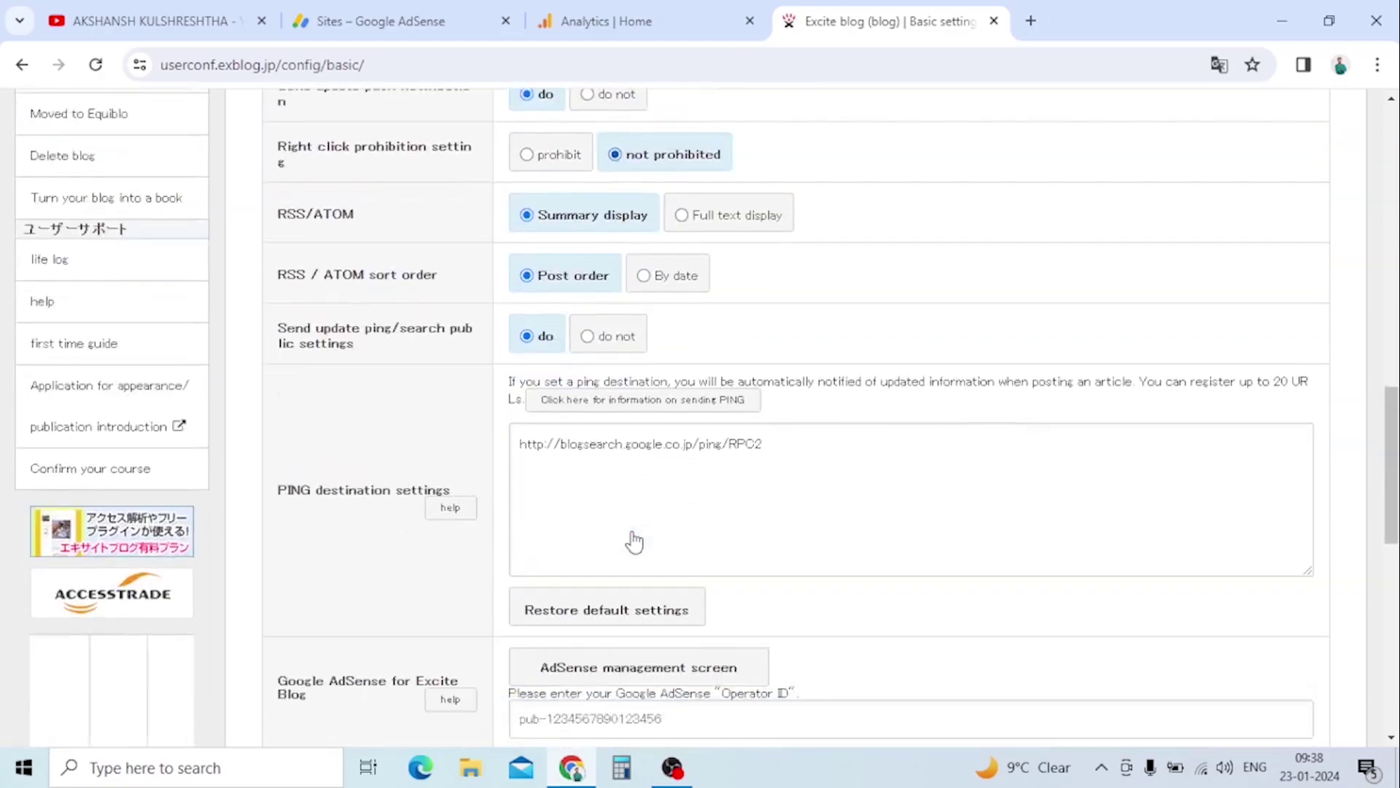
pyautogui.scroll(8, 57, 498)
pyautogui.scroll(5, 54, 491)
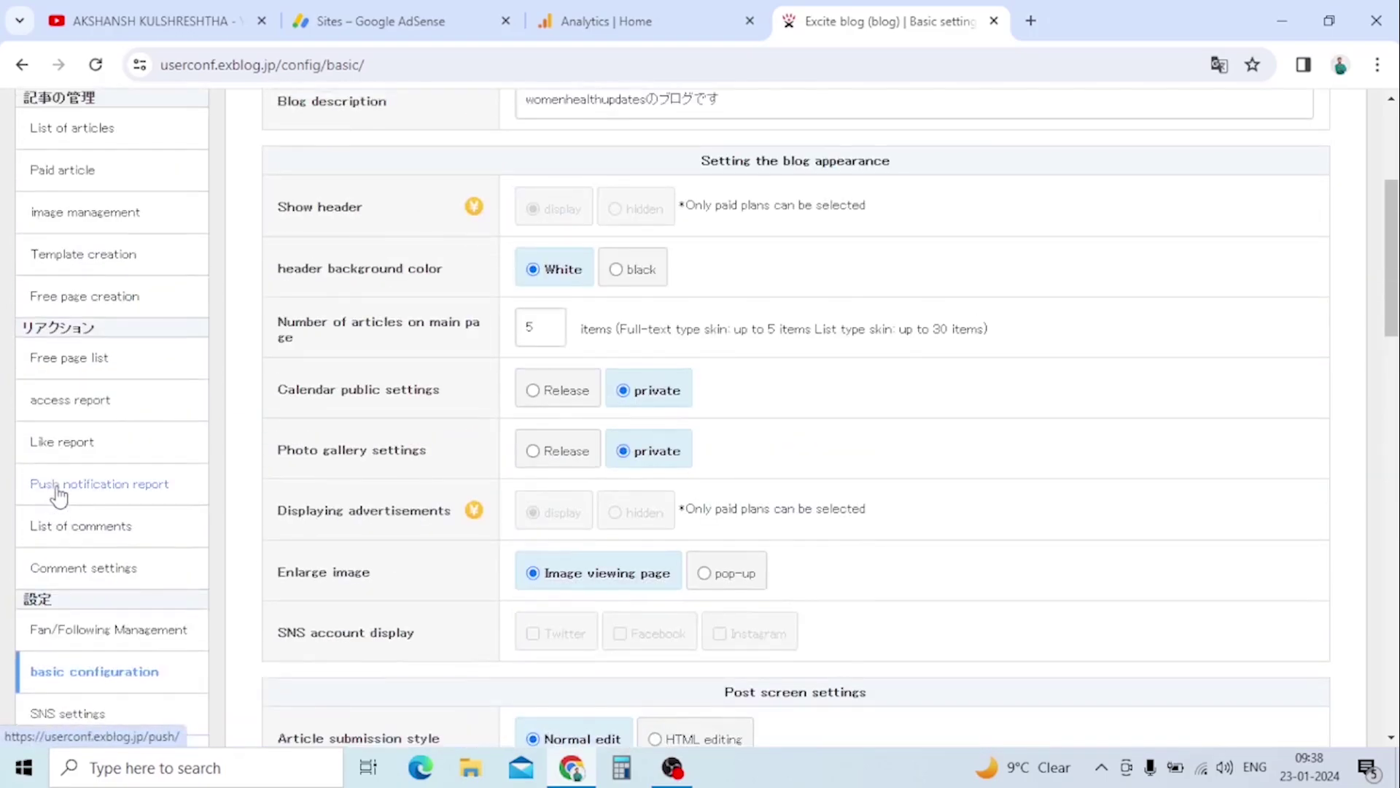
pyautogui.scroll(-1, 11, 538)
pyautogui.scroll(4, 12, 538)
pyautogui.scroll(-4, 87, 538)
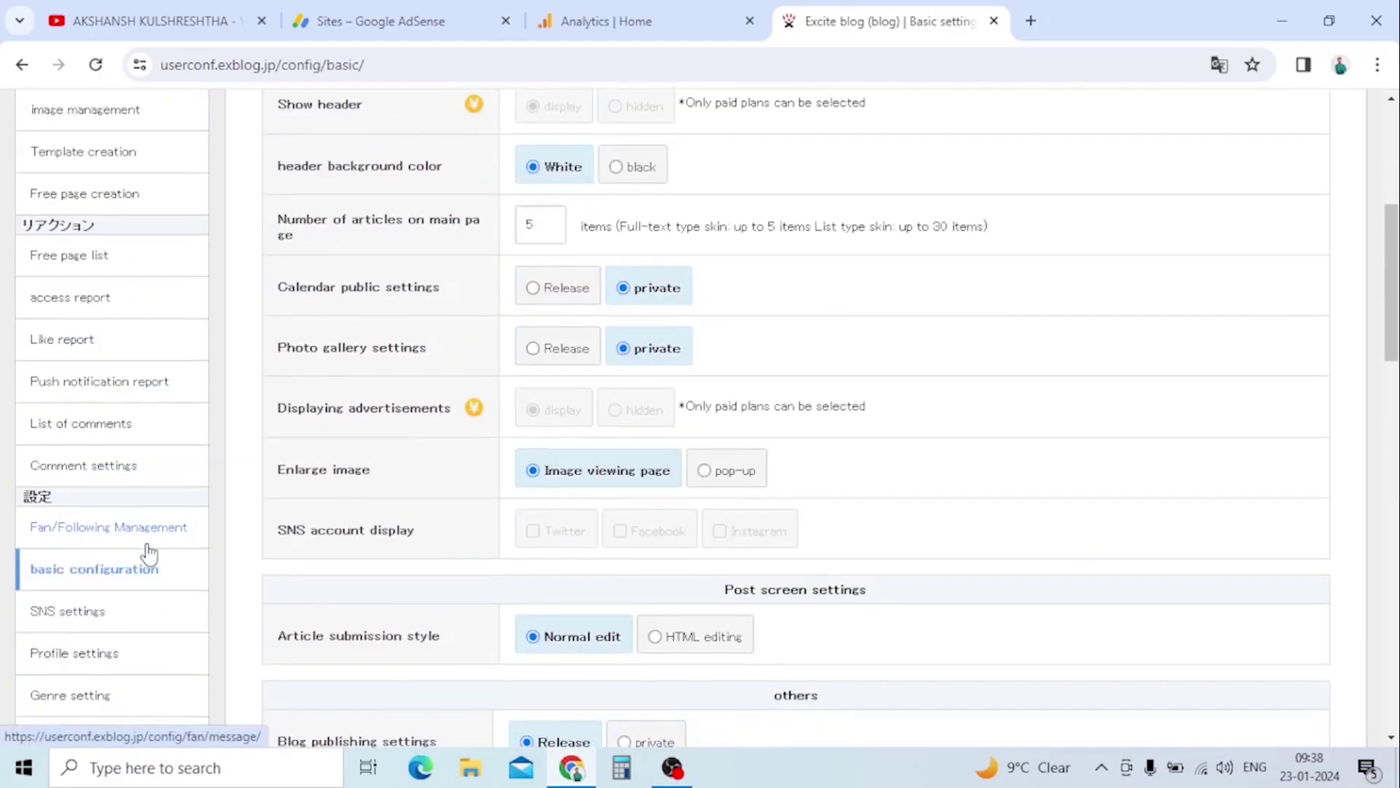
# Reload the blog's basic configuration page and go to the Google AdSense Operator ID field
pyautogui.click(133, 576)
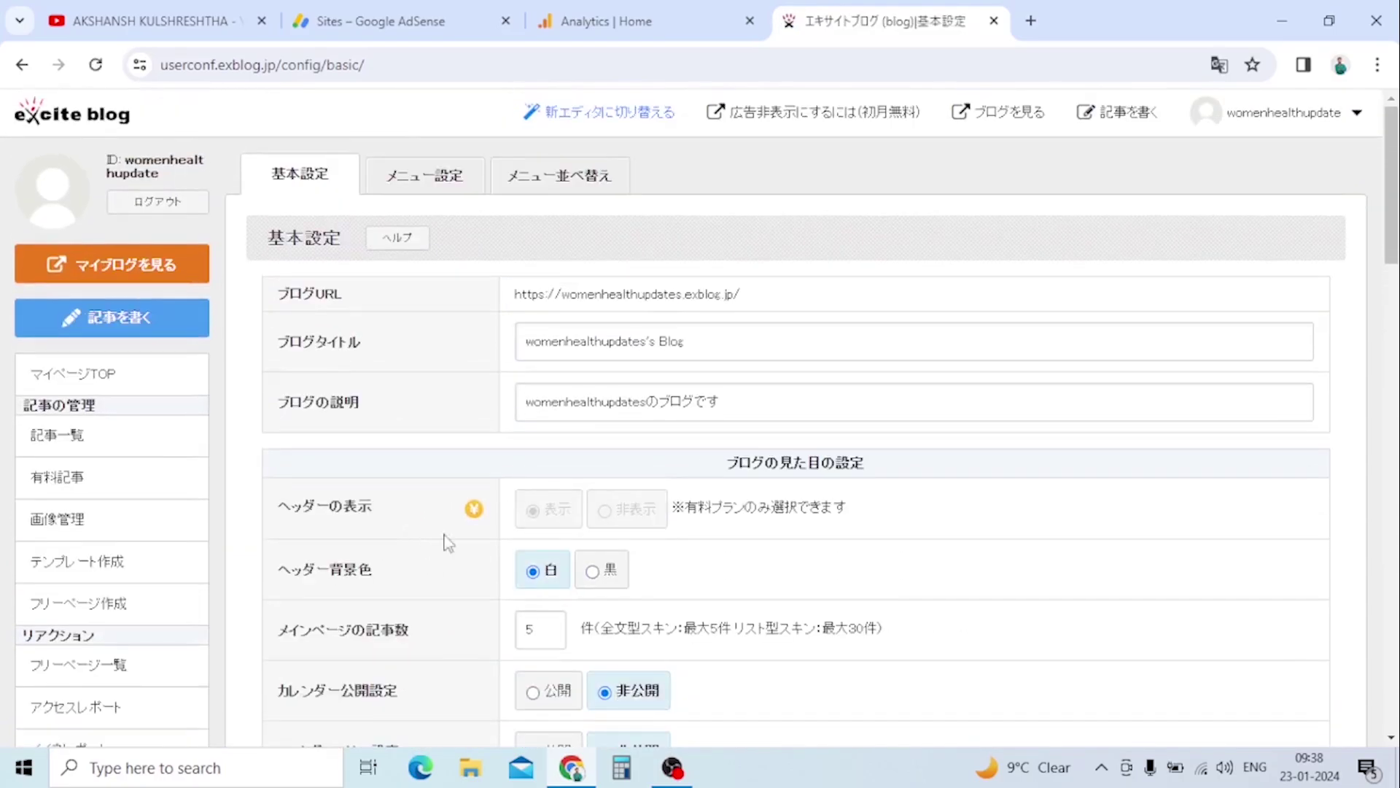
pyautogui.scroll(-5, 548, 397)
pyautogui.scroll(-13, 548, 397)
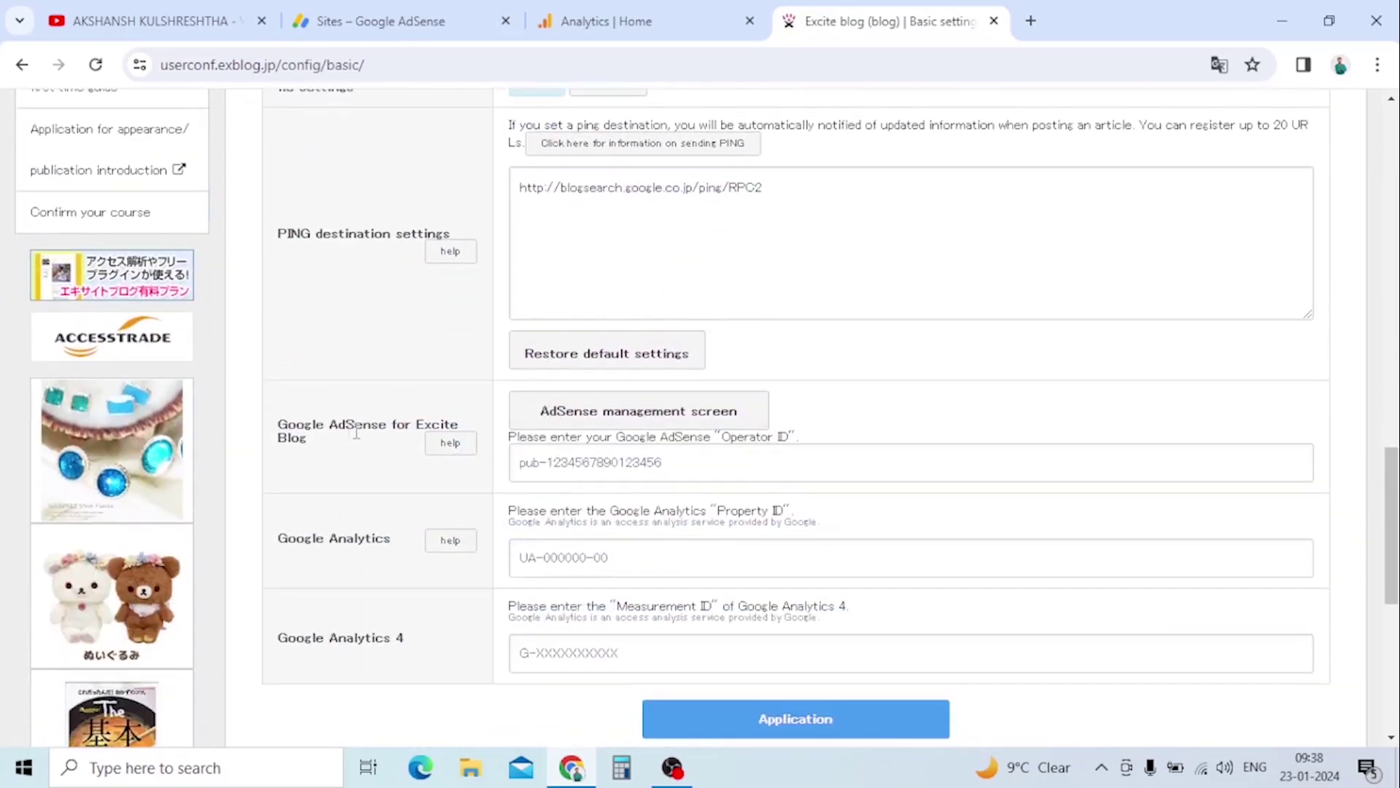
pyautogui.click(660, 470)
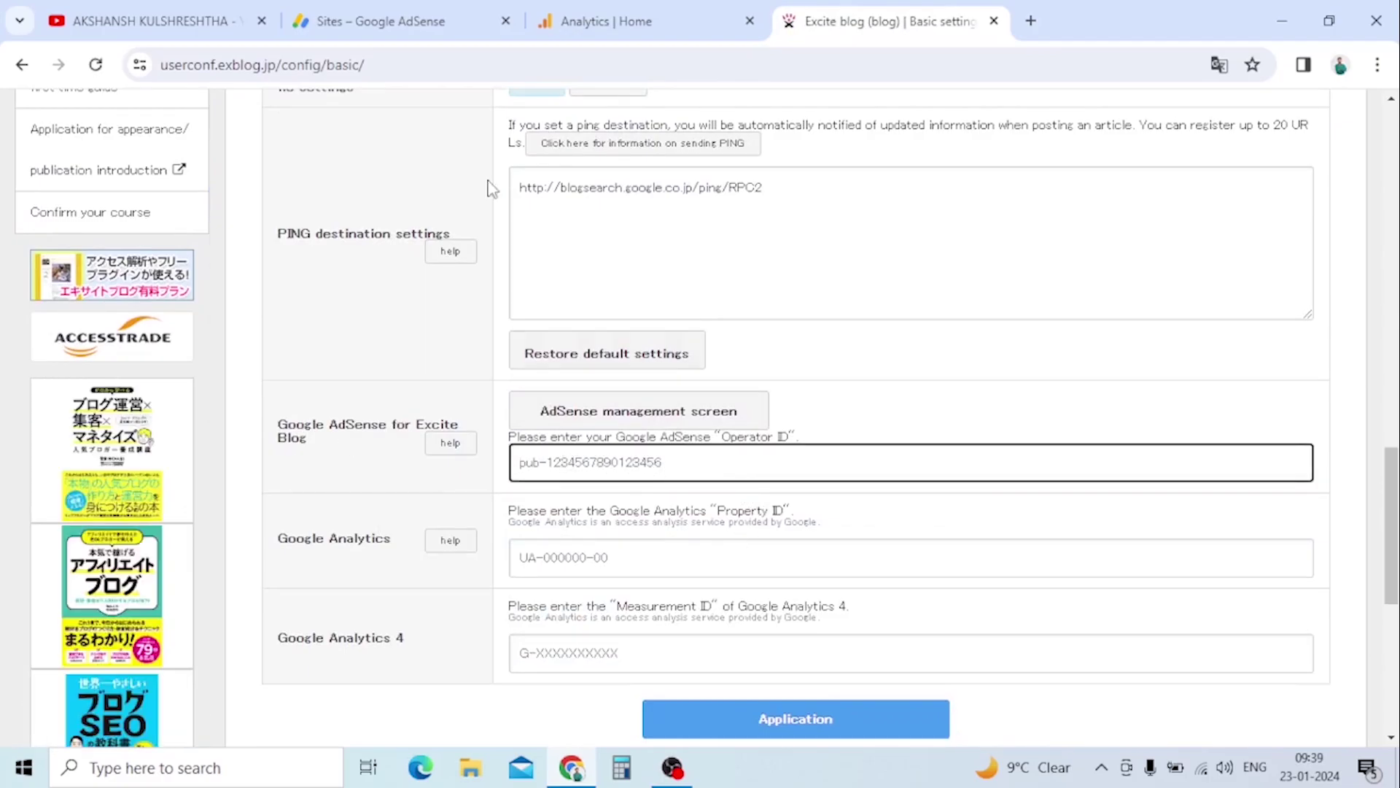
# Copy the publisher ID from AdSense and paste it into the blog's Google AdSense Operator ID field
pyautogui.click(386, 21)
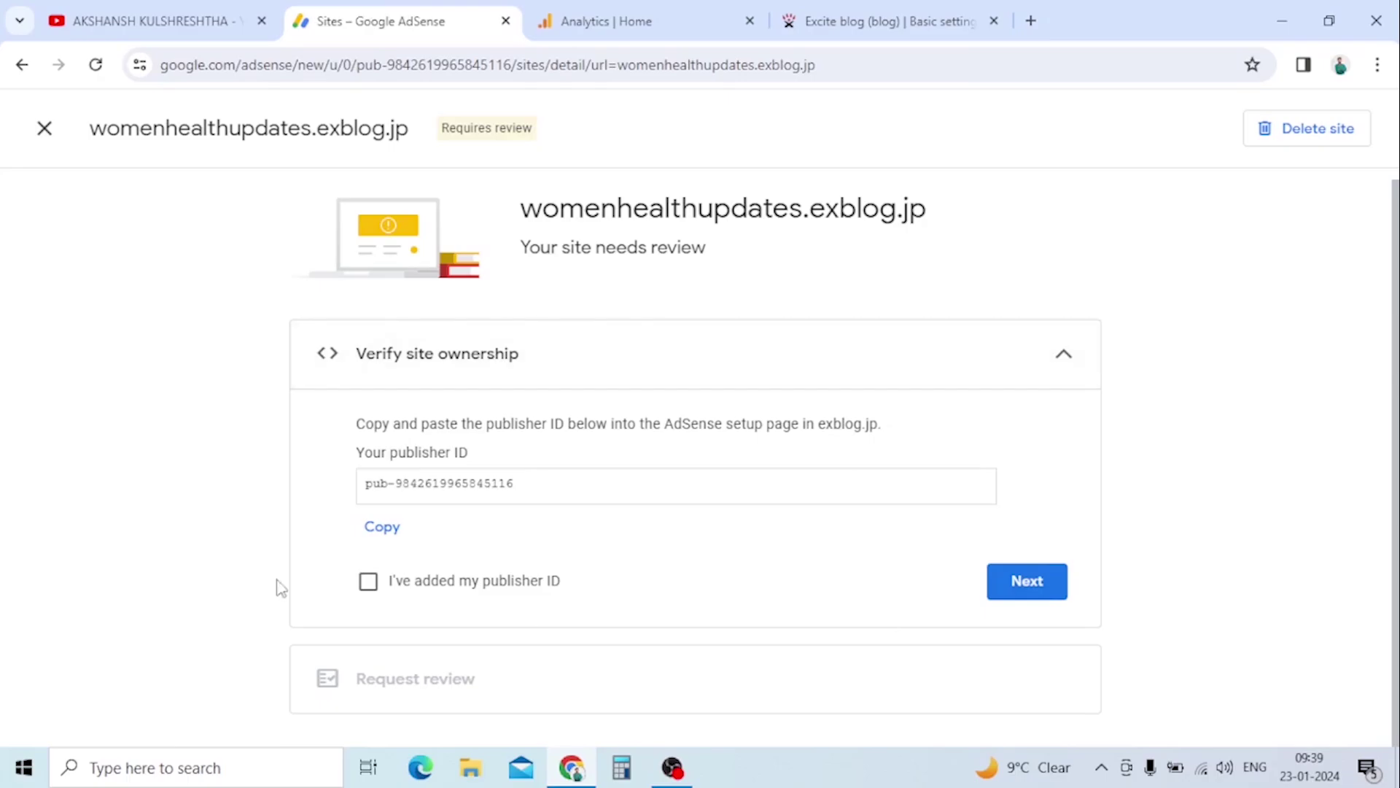
pyautogui.click(403, 537)
pyautogui.click(904, 24)
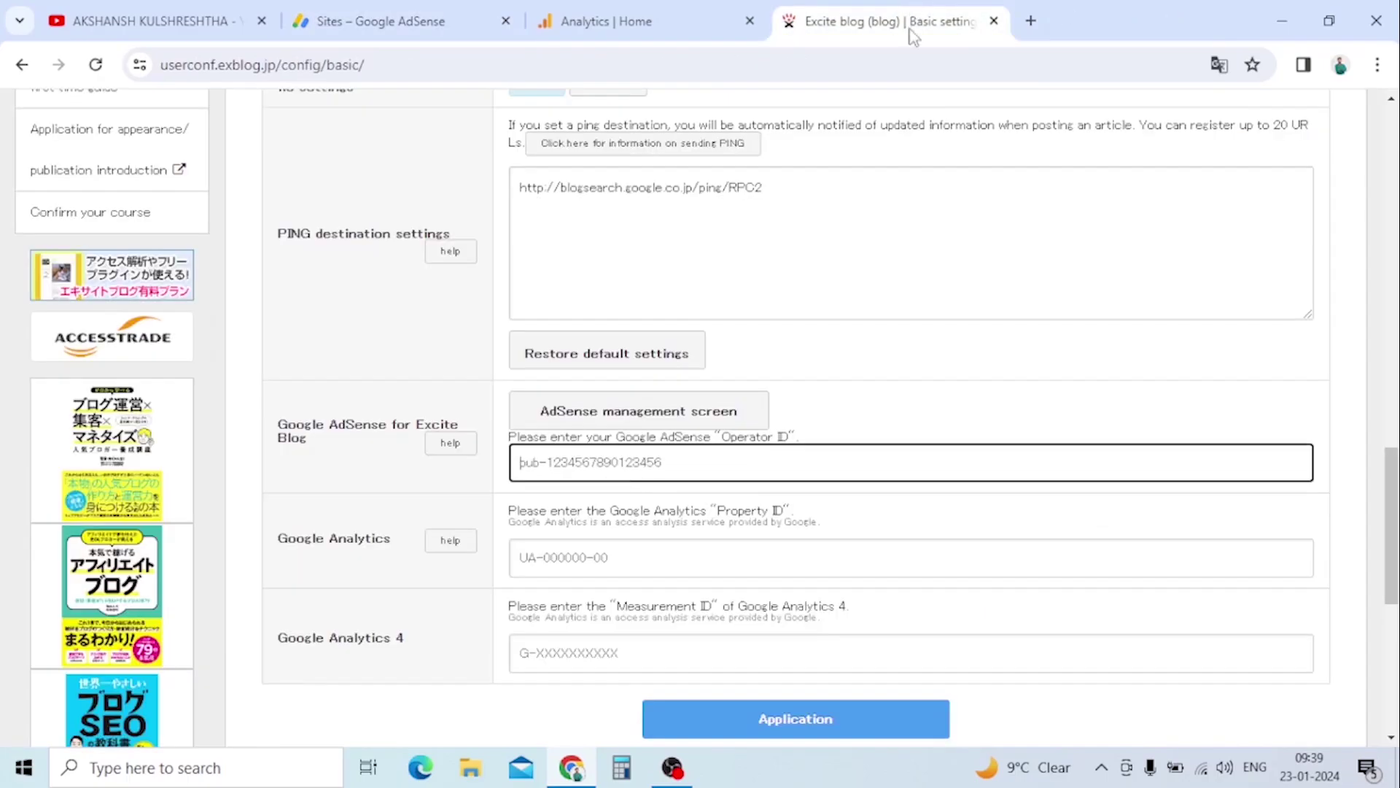
pyautogui.hotkey('ctrl', 'v')
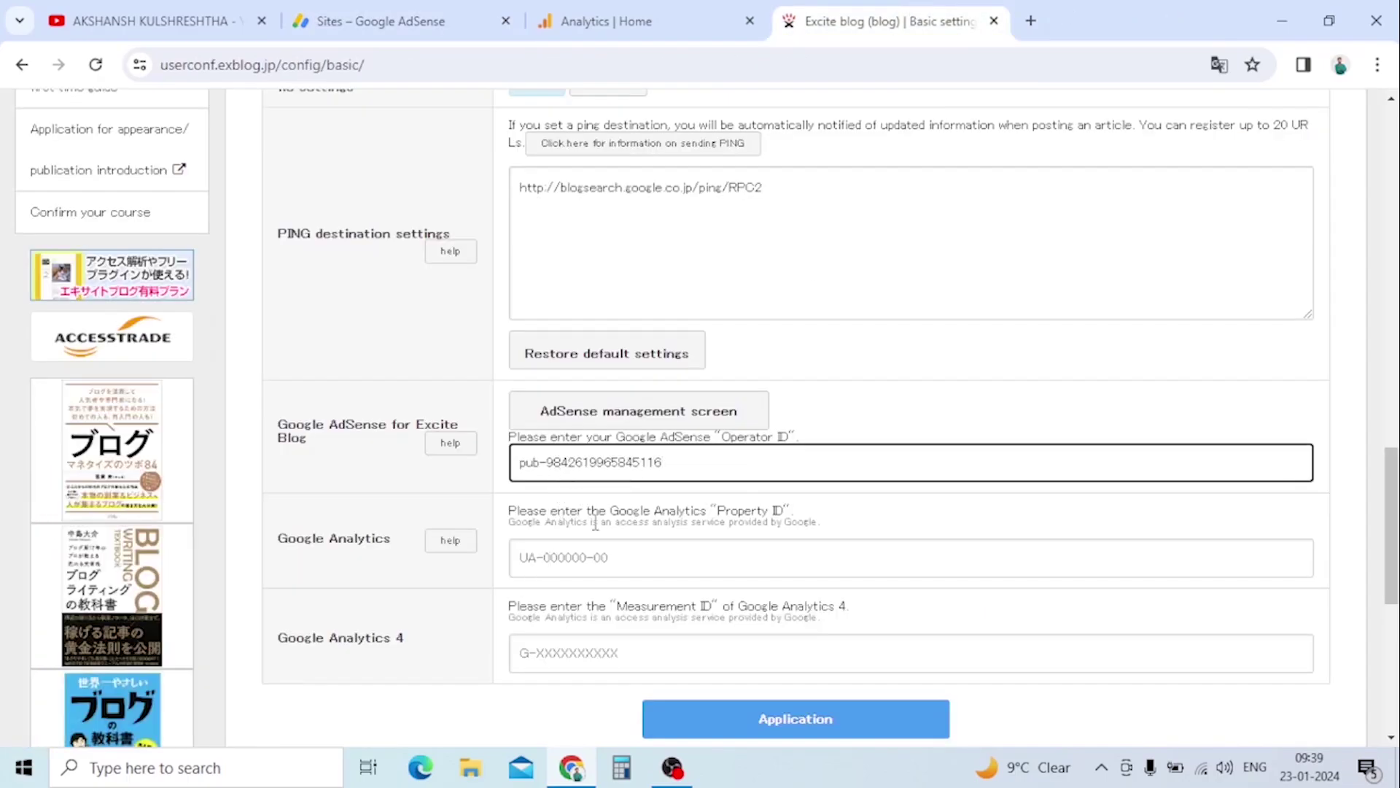
# Apply the basic configuration with the AdSense Operator ID entered, leaving the Google Analytics and Google Analytics 4 fields empty
pyautogui.click(595, 522)
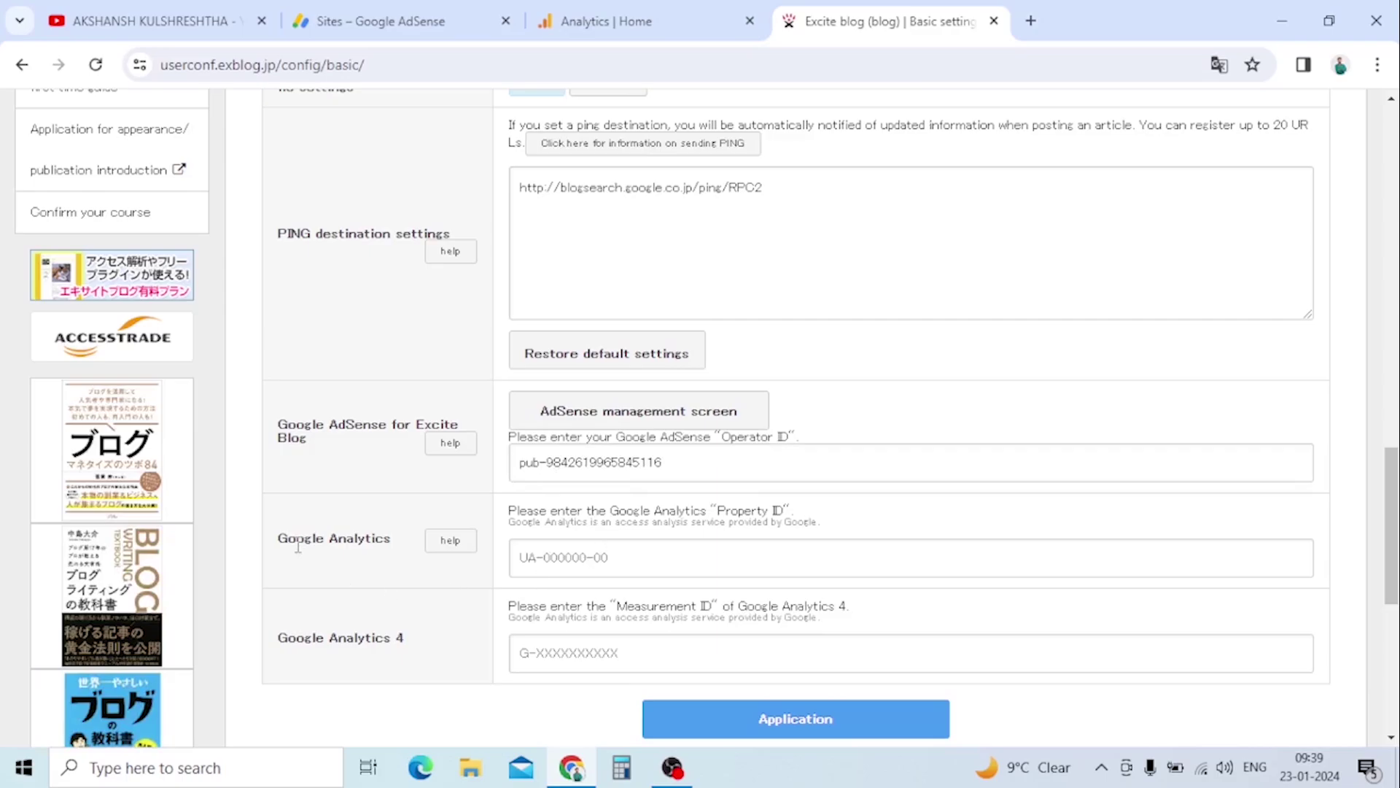
pyautogui.moveTo(298, 546); pyautogui.dragTo(519, 551)
pyautogui.click(547, 564)
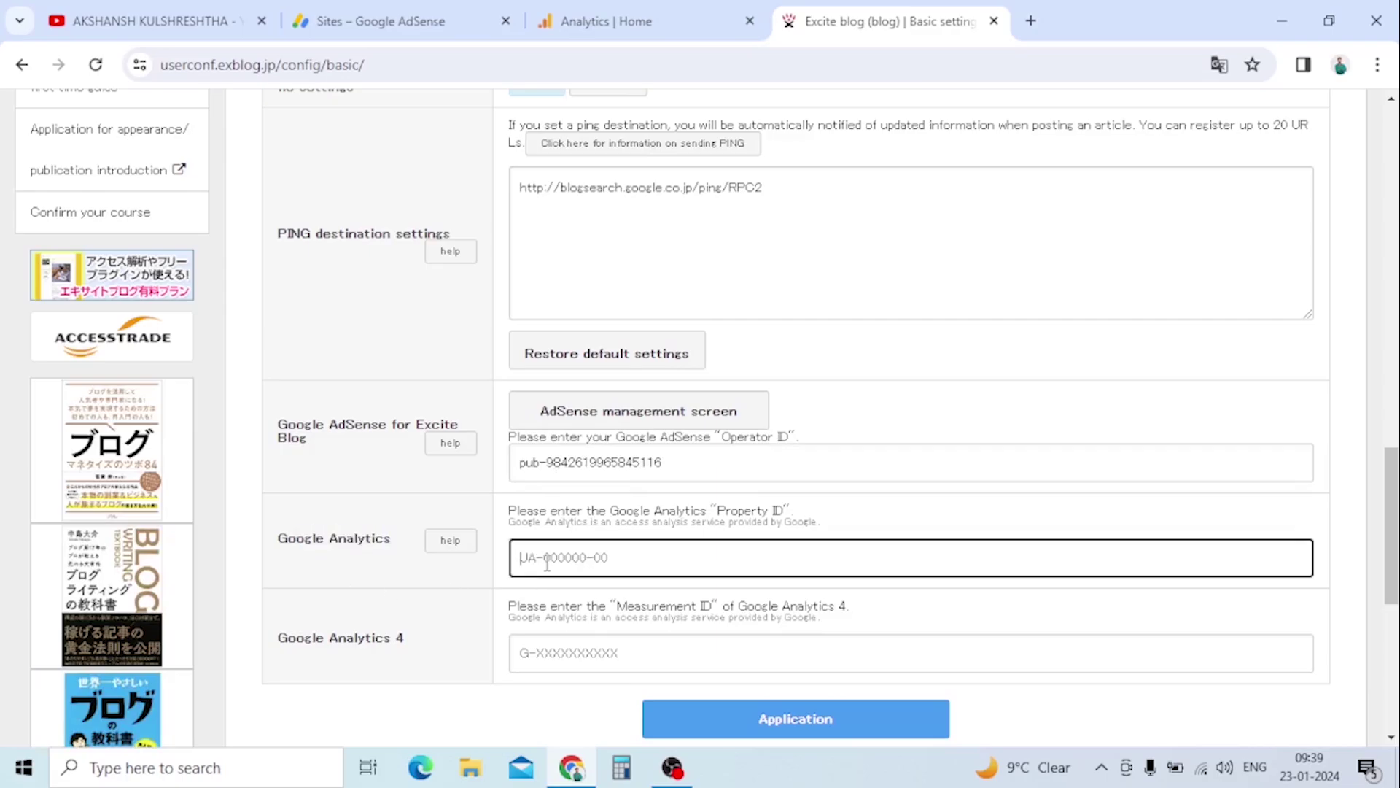
pyautogui.scroll(-2, 437, 566)
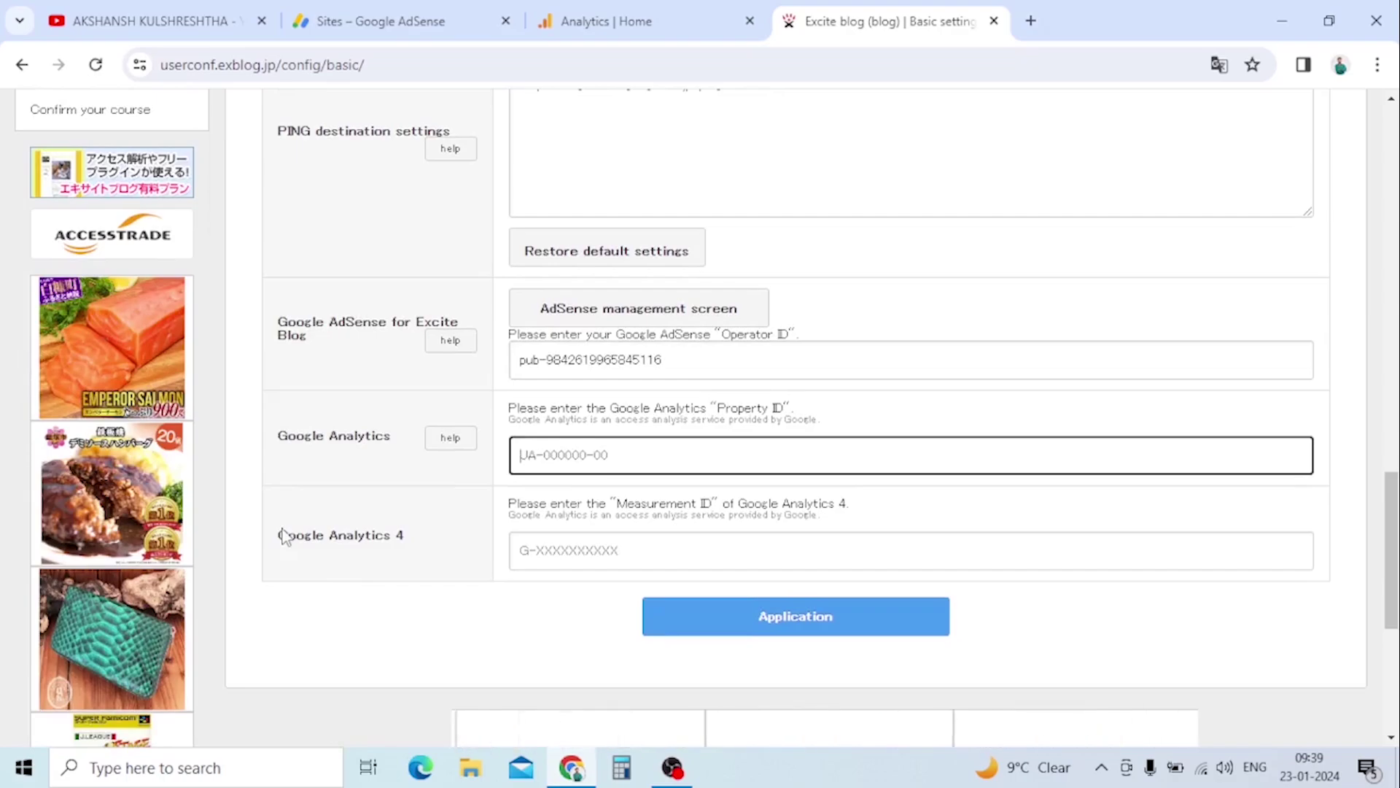
pyautogui.click(541, 545)
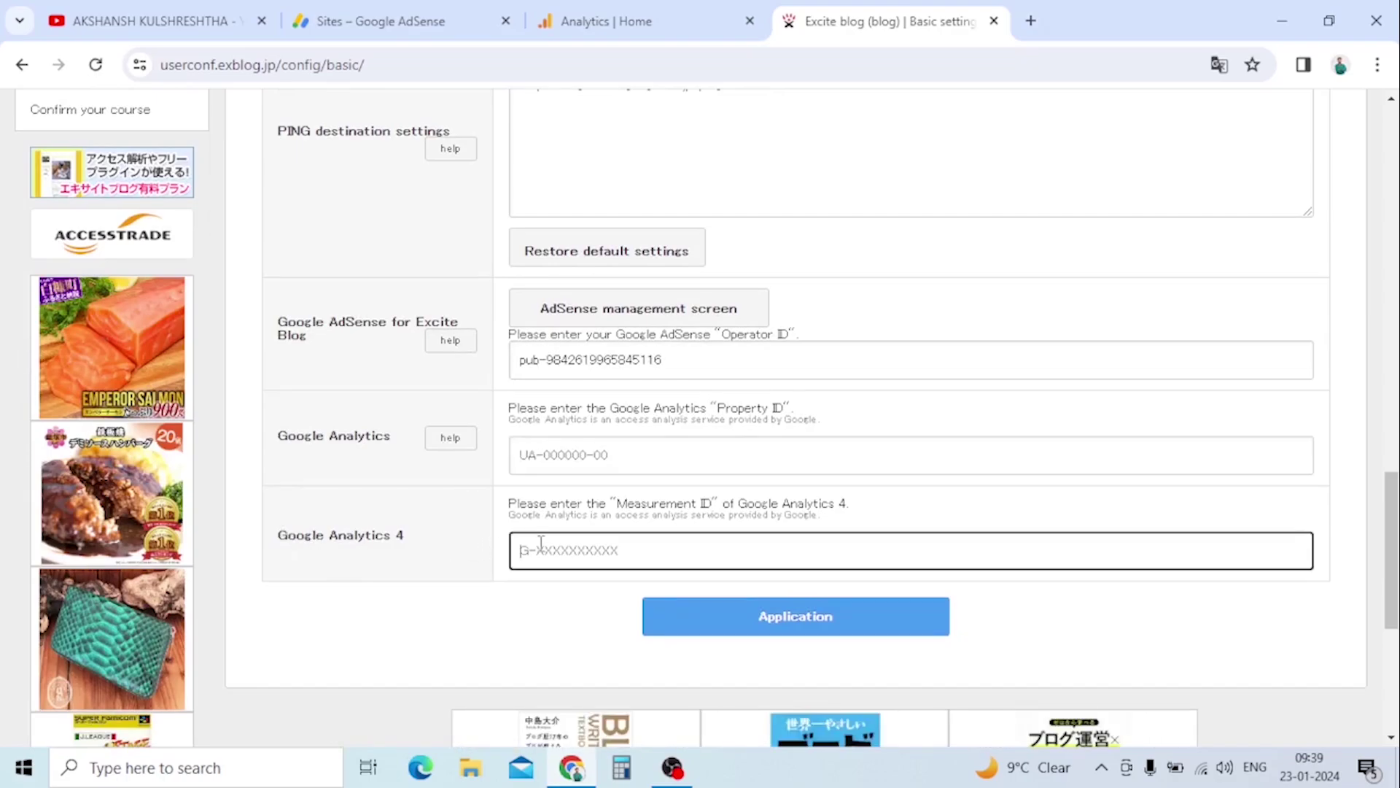
pyautogui.scroll(2, 540, 543)
pyautogui.scroll(-4, 802, 551)
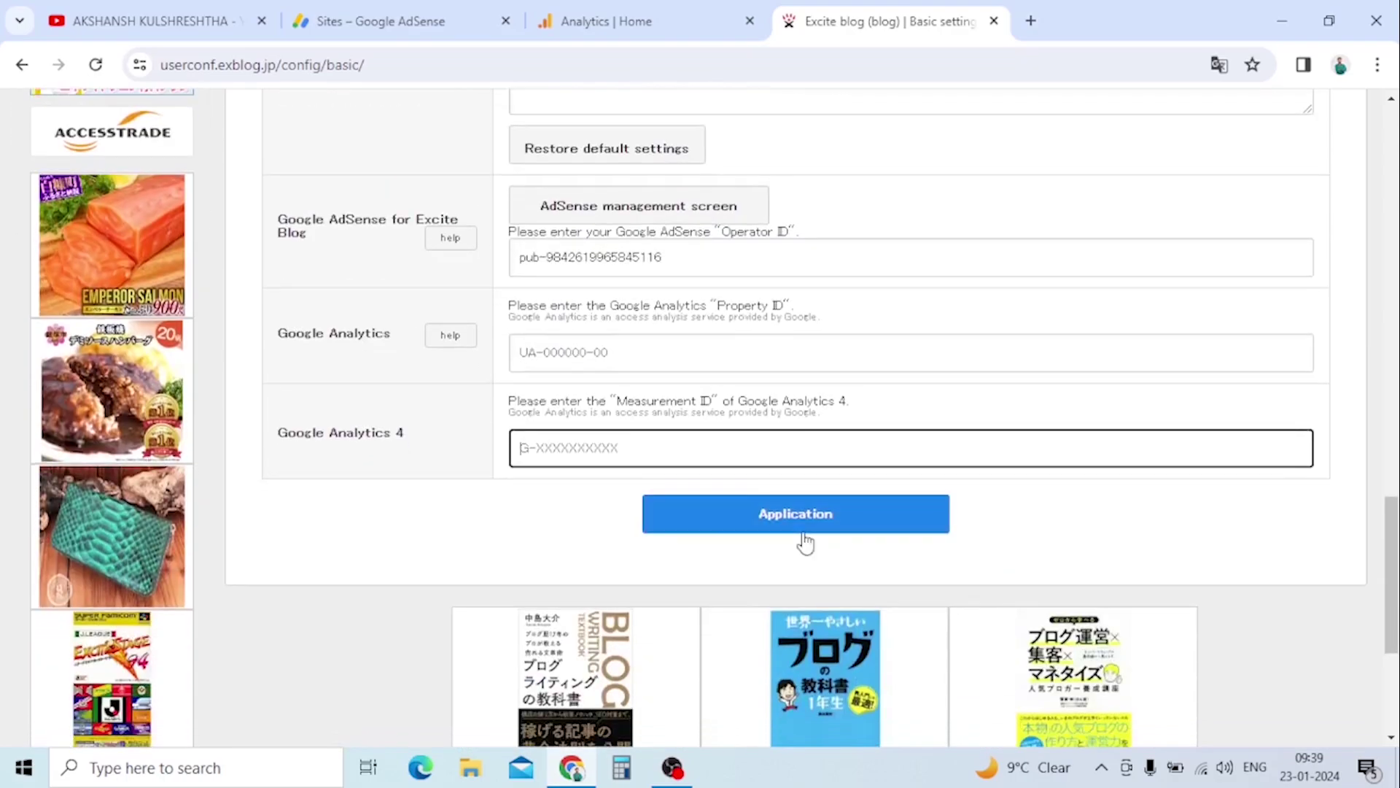
pyautogui.click(805, 544)
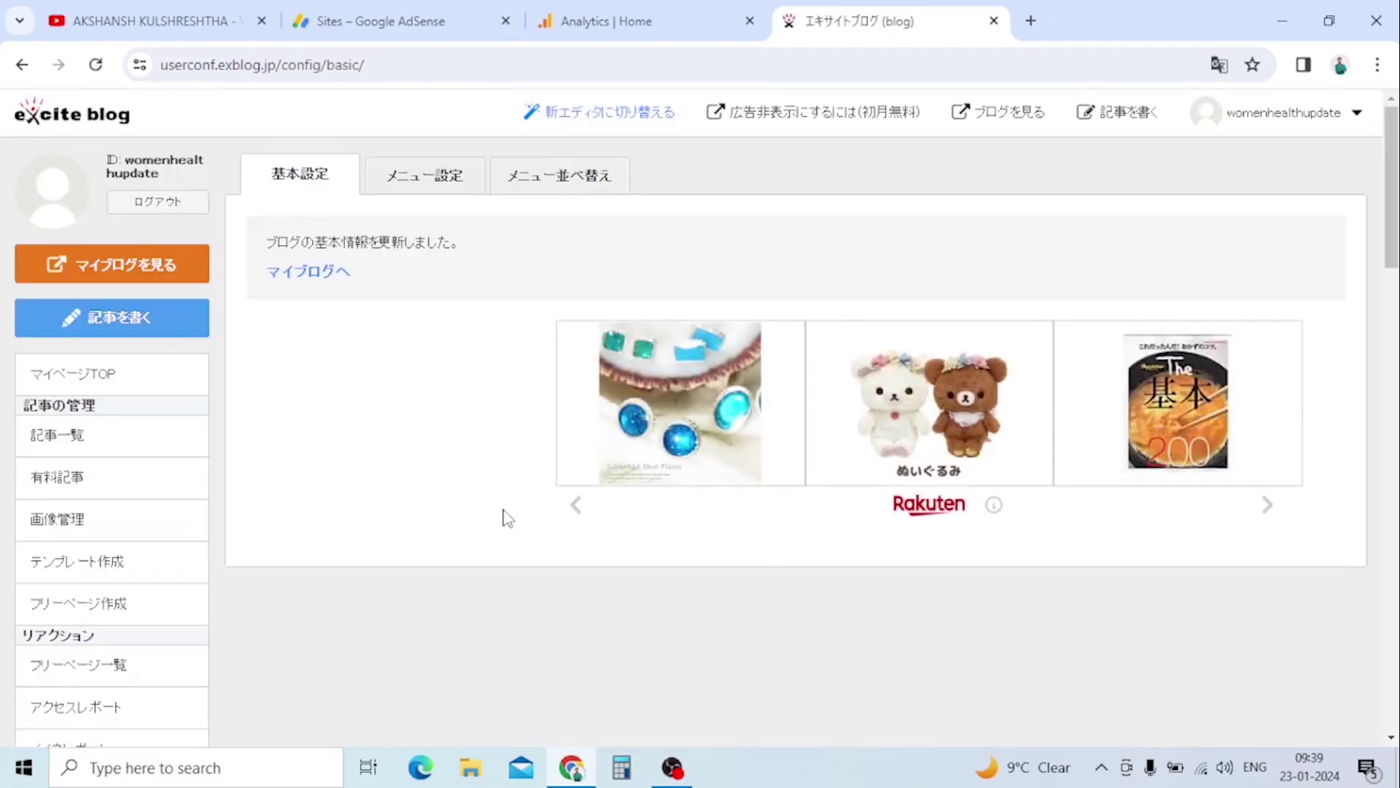
# Translate the blog's settings page from Japanese into English
pyautogui.click(1219, 64)
pyautogui.click(1118, 106)
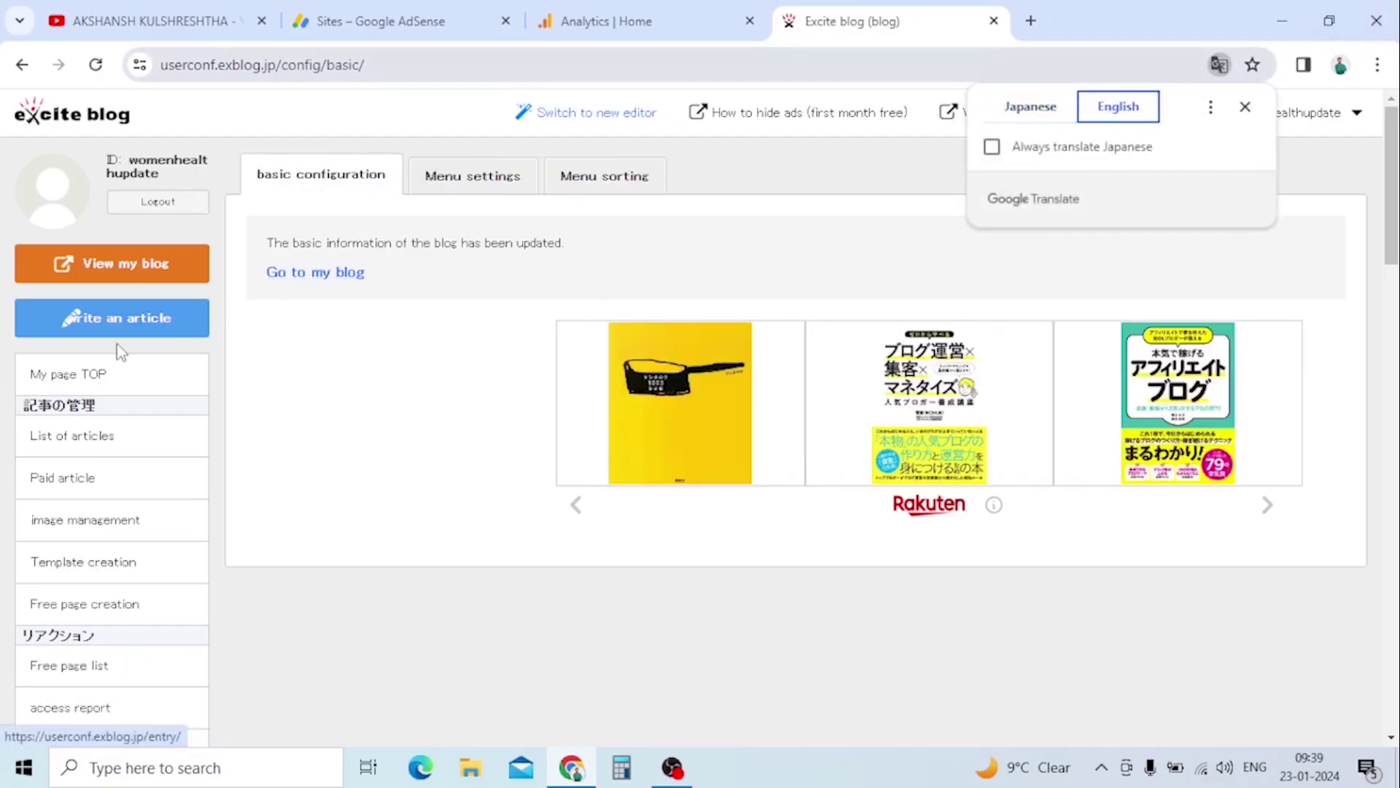
pyautogui.scroll(-5, 120, 344)
pyautogui.scroll(5, 135, 281)
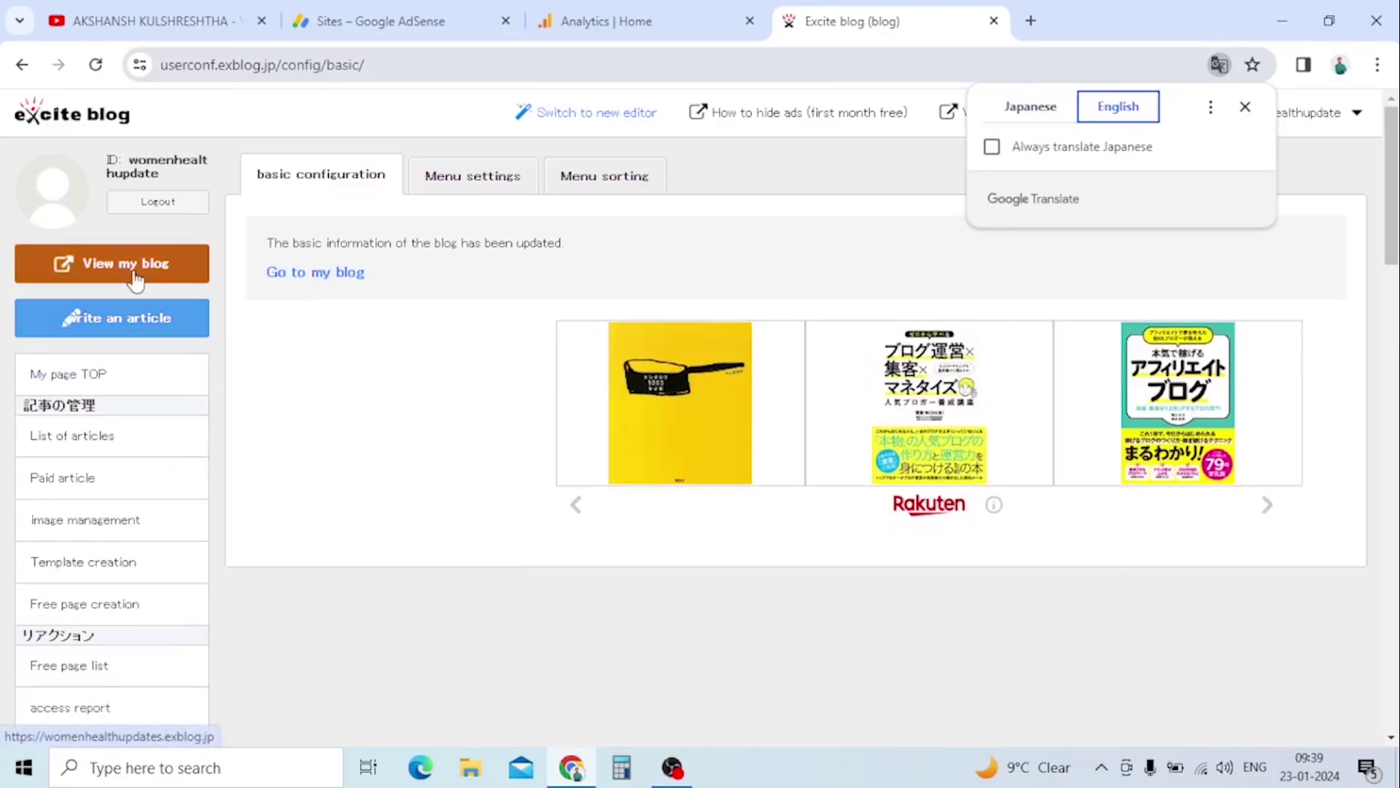
# Open the public blog page in a new tab and translate it into English
pyautogui.rightClick(135, 279)
pyautogui.click(171, 290)
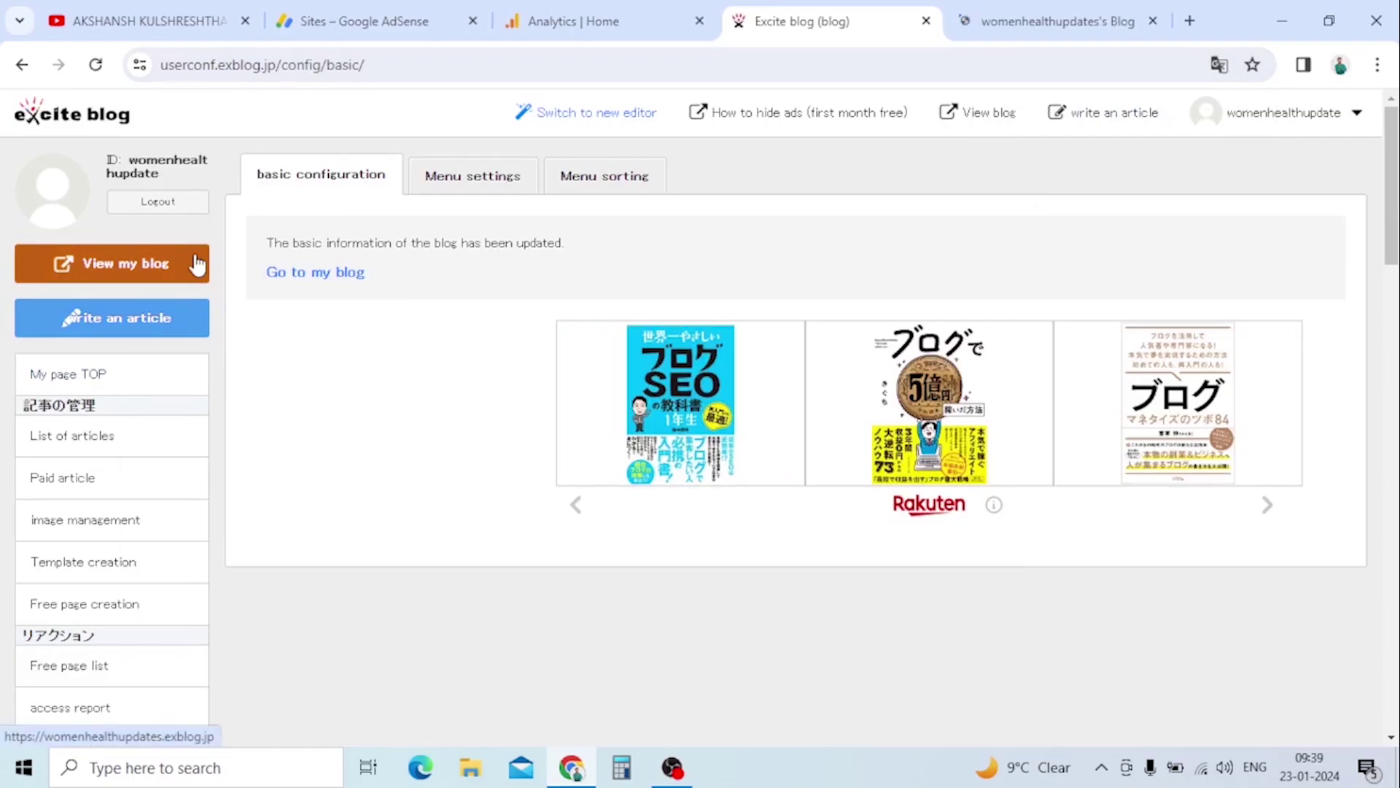
pyautogui.click(1057, 17)
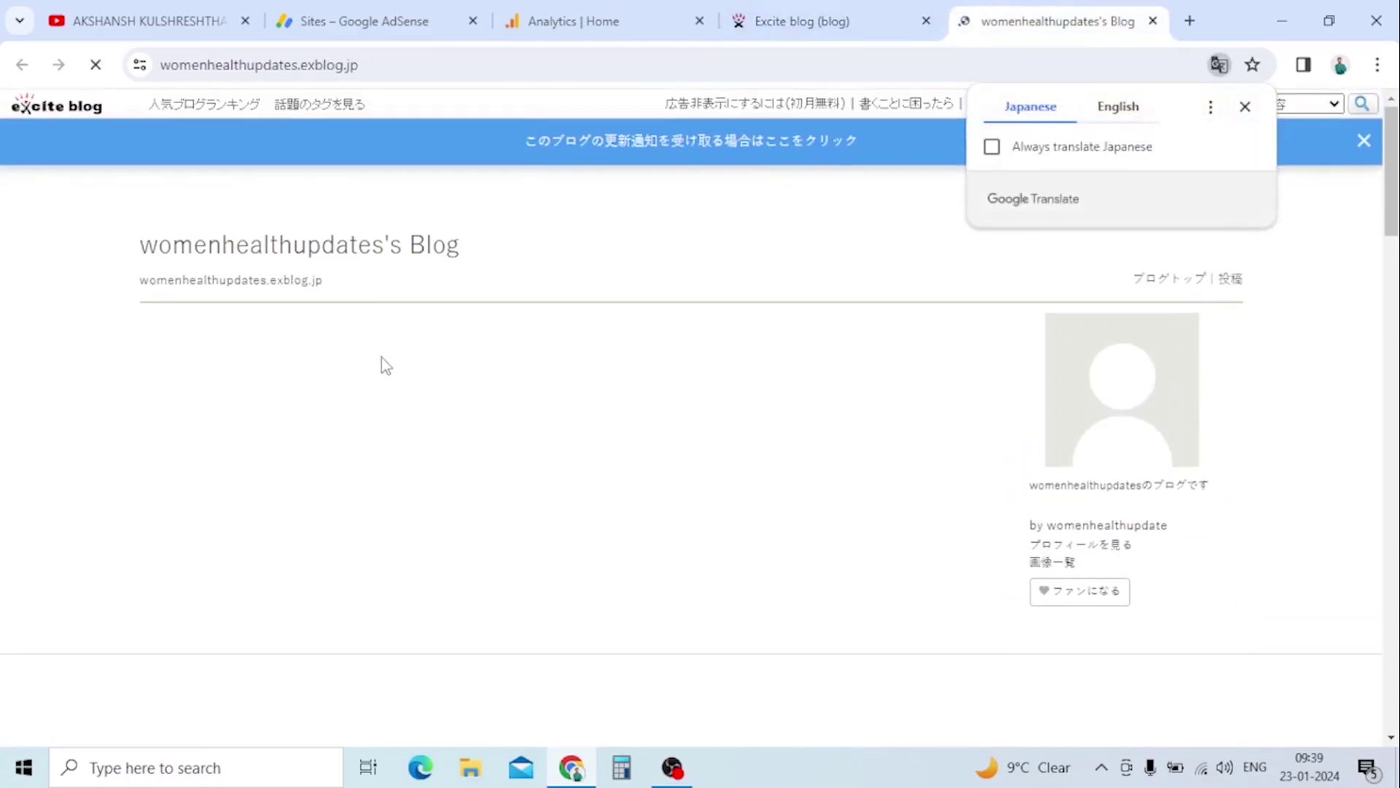
pyautogui.click(1130, 108)
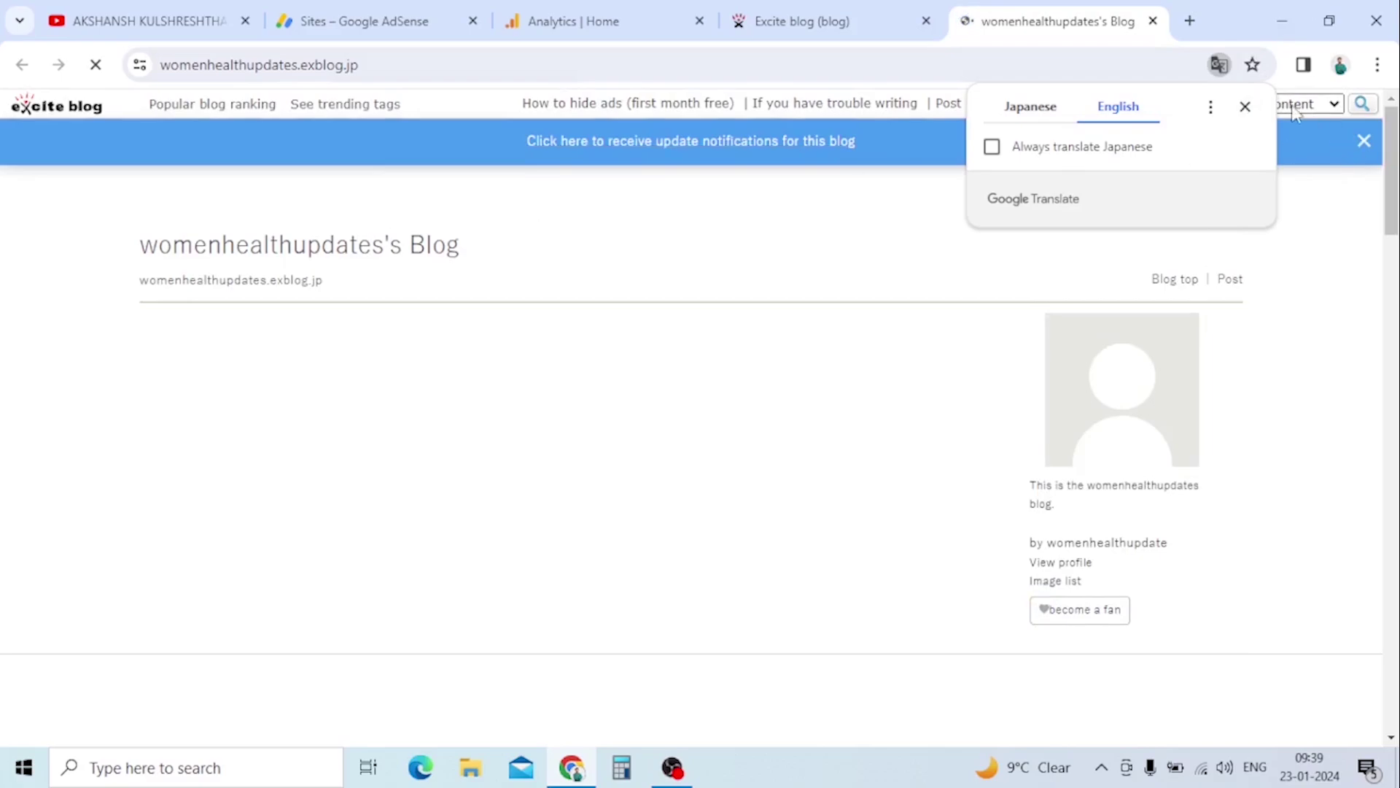
pyautogui.click(1244, 107)
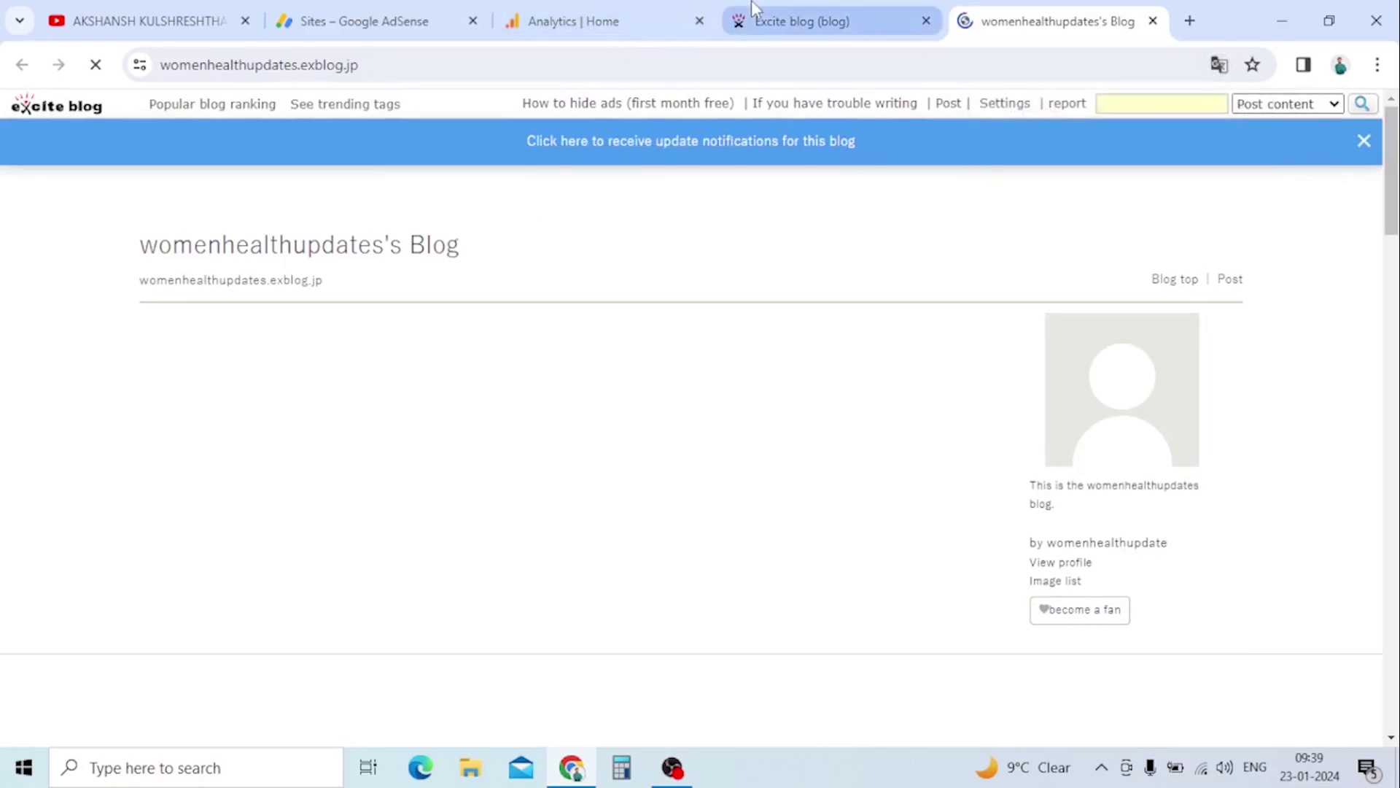
# Return to the blog's settings page and open the form for writing a new article
pyautogui.moveTo(753, 9)
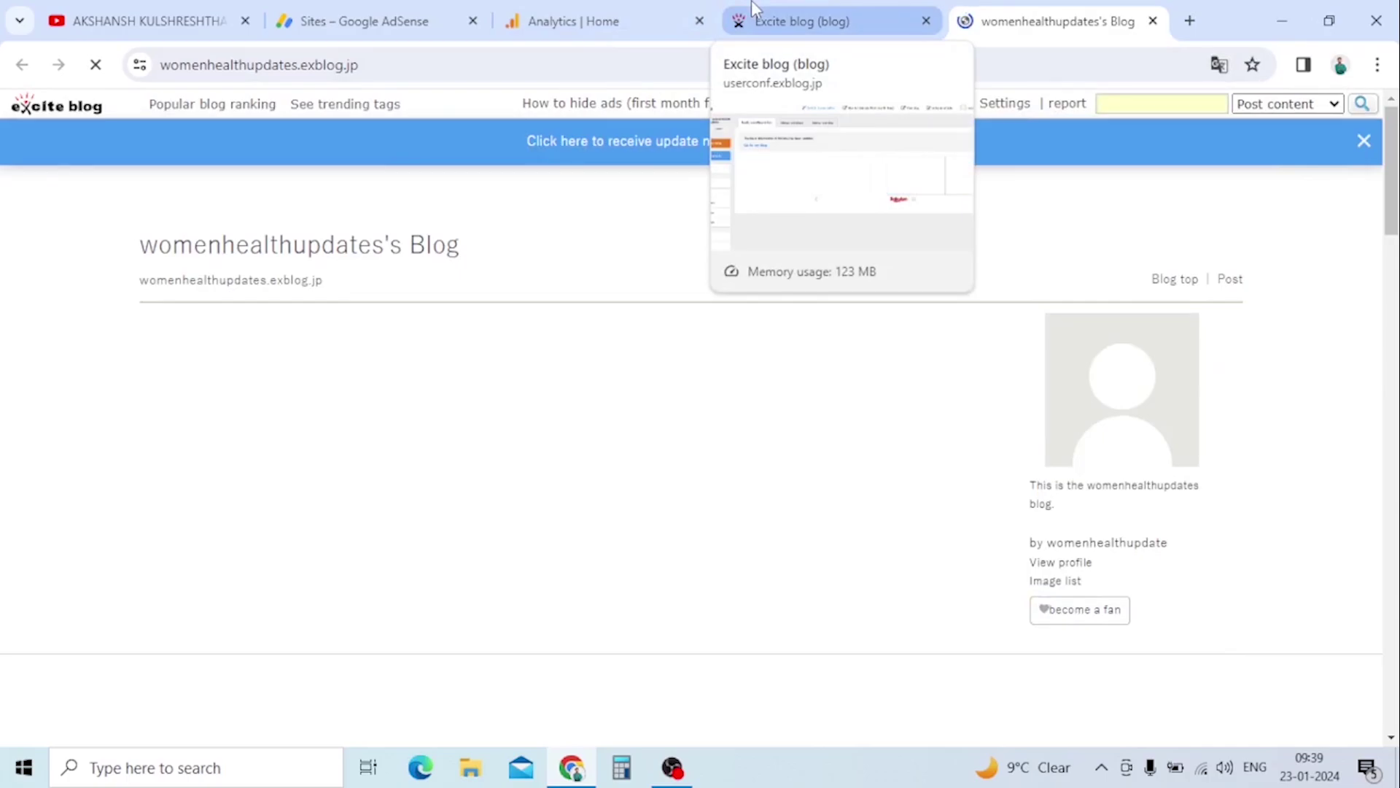
pyautogui.click(754, 10)
pyautogui.scroll(-6, 32, 554)
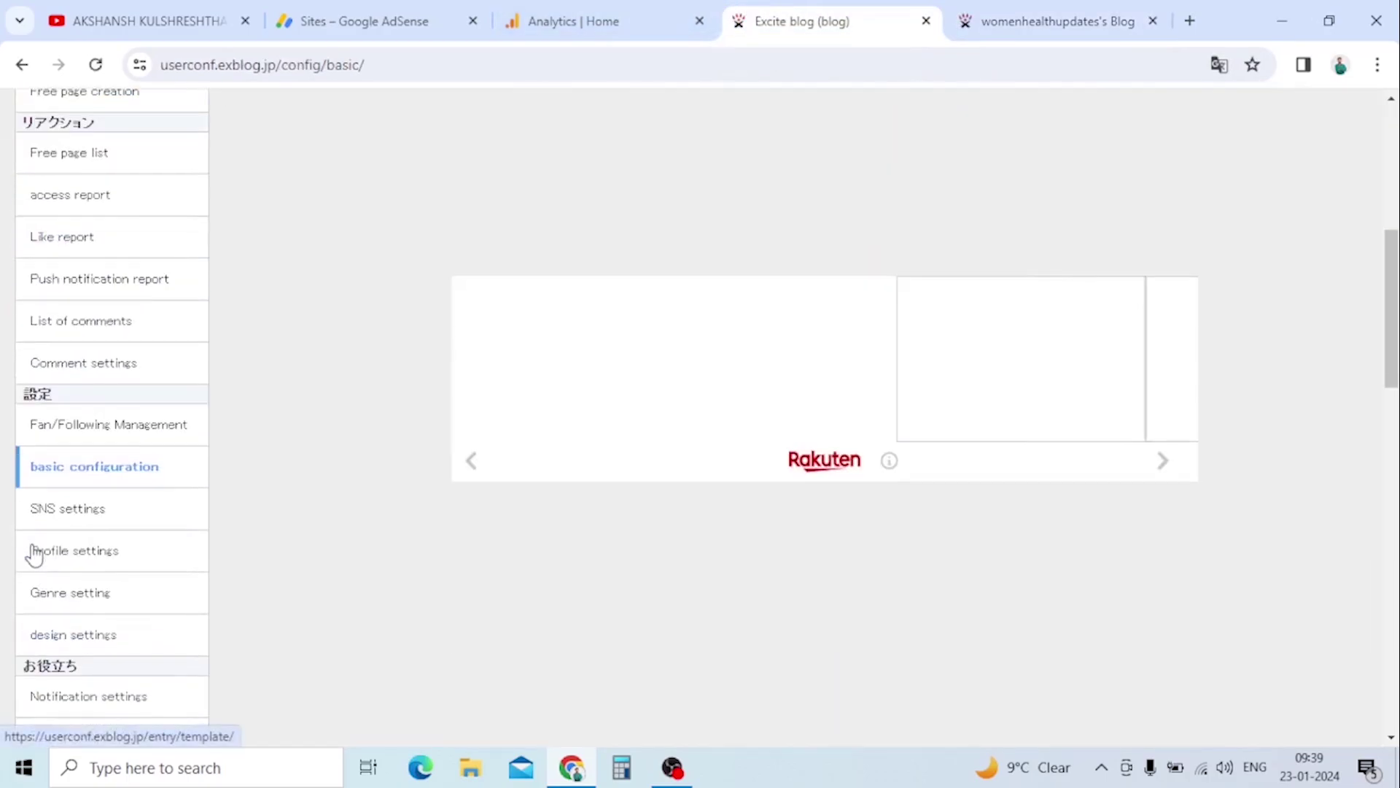
pyautogui.scroll(6, 31, 553)
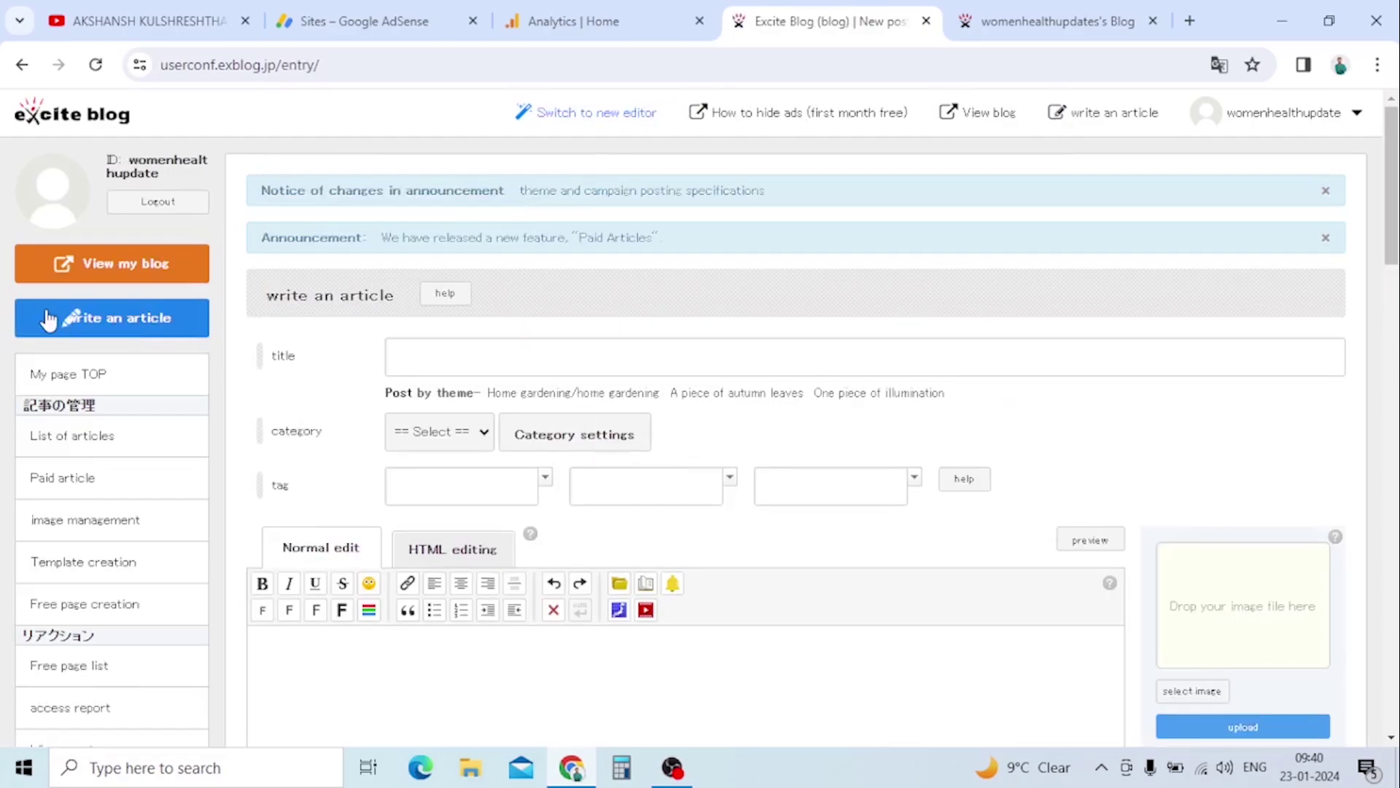
pyautogui.scroll(-1, 44, 316)
pyautogui.scroll(-1, 488, 361)
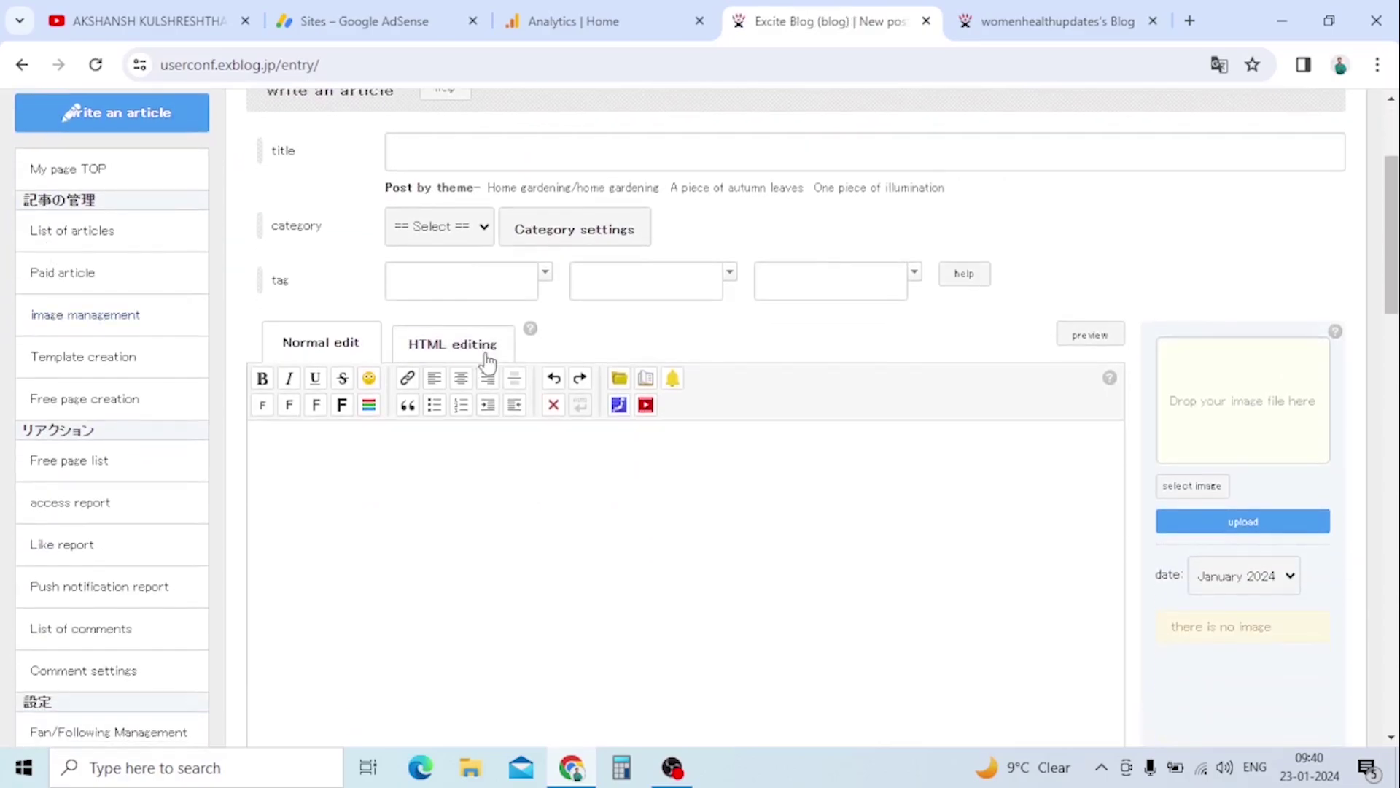
pyautogui.scroll(1, 447, 269)
# Examine the article's category choices and the category settings, translated into English, without adding a category, and look over the editor
pyautogui.click(436, 264)
pyautogui.click(441, 347)
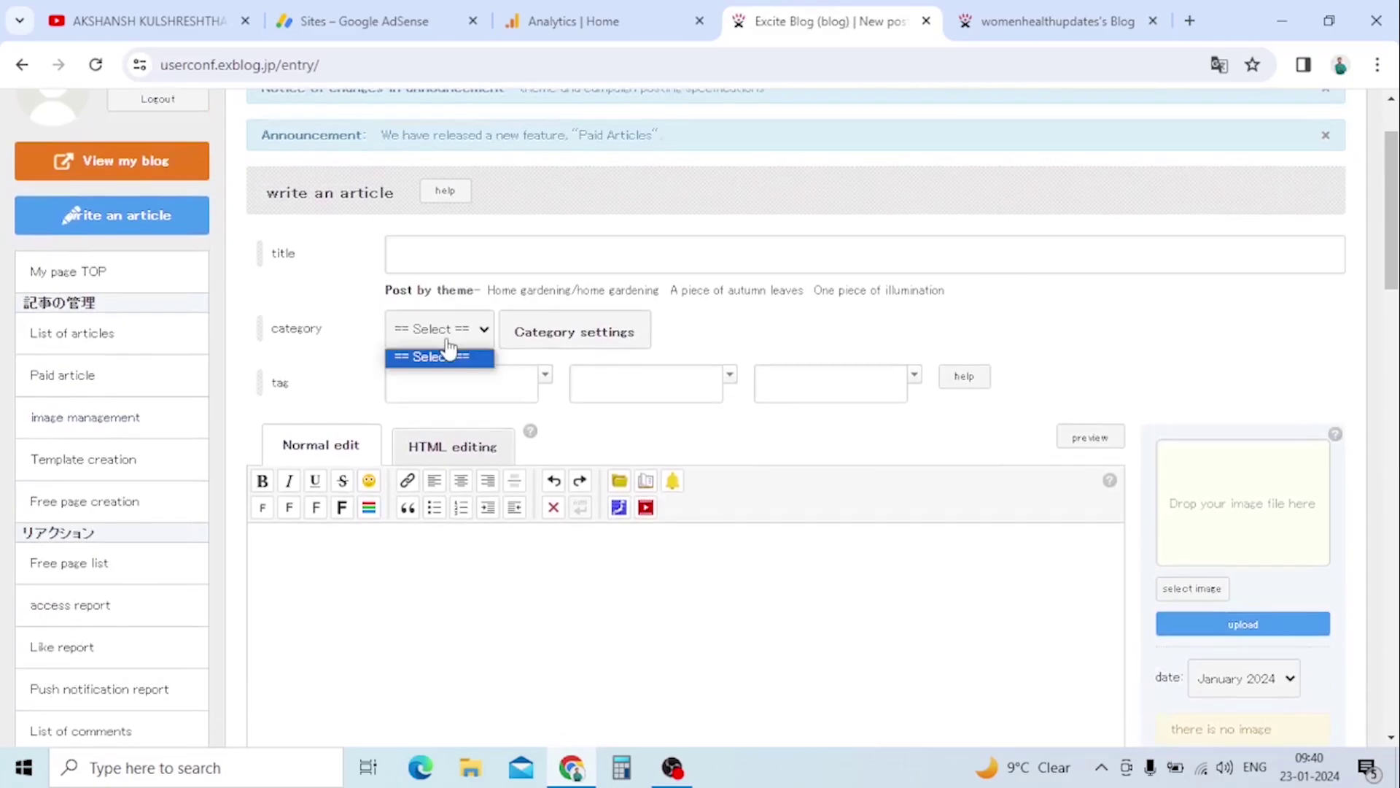
pyautogui.click(557, 338)
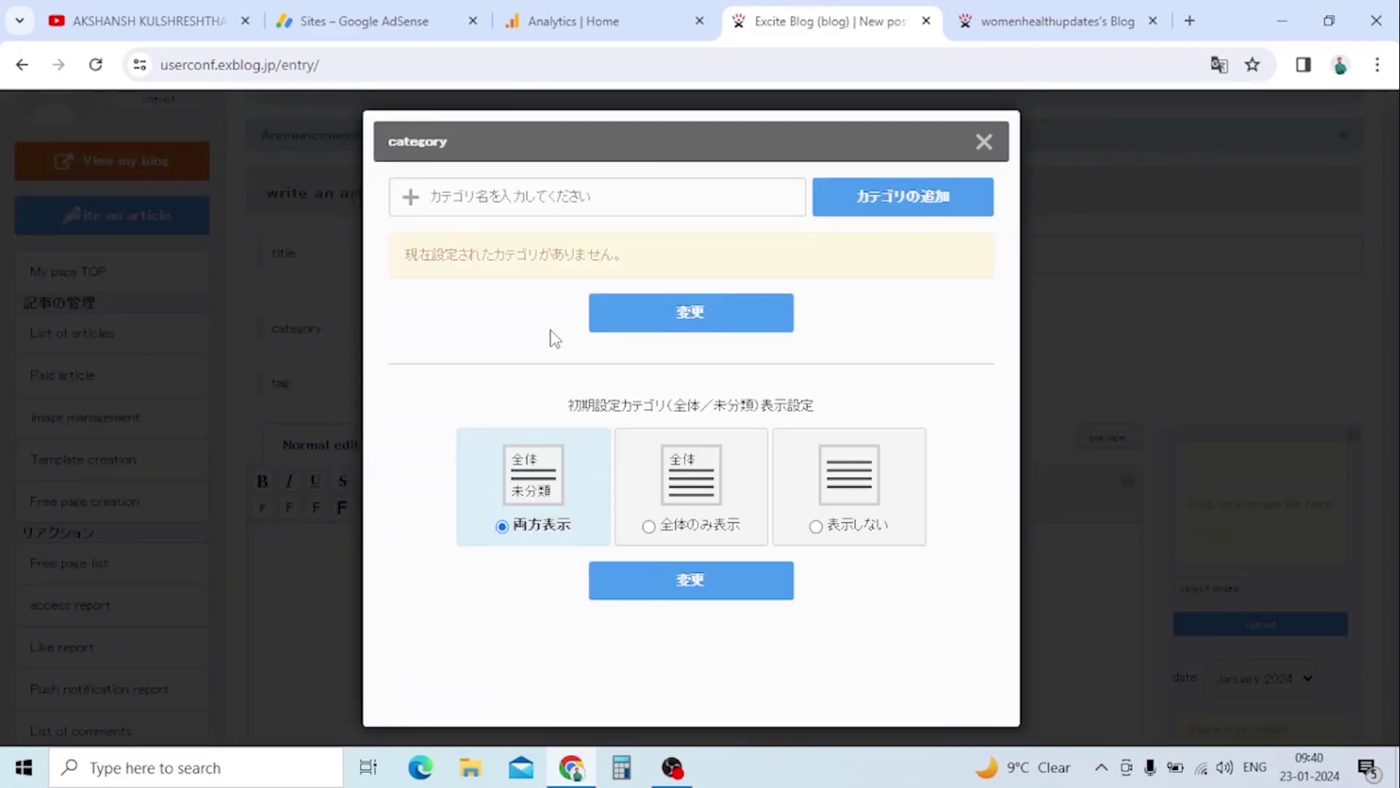
pyautogui.rightClick(901, 319)
pyautogui.click(412, 305)
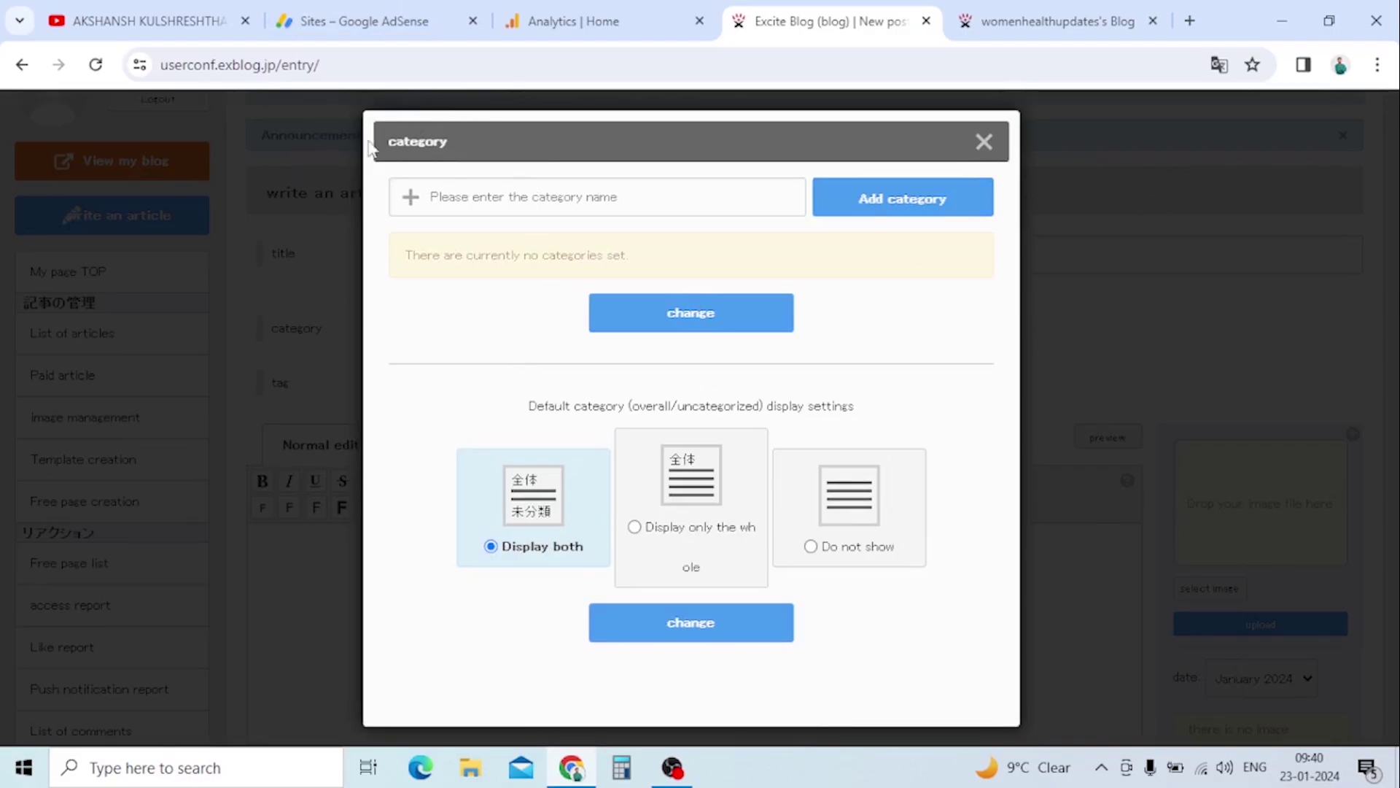
pyautogui.click(492, 207)
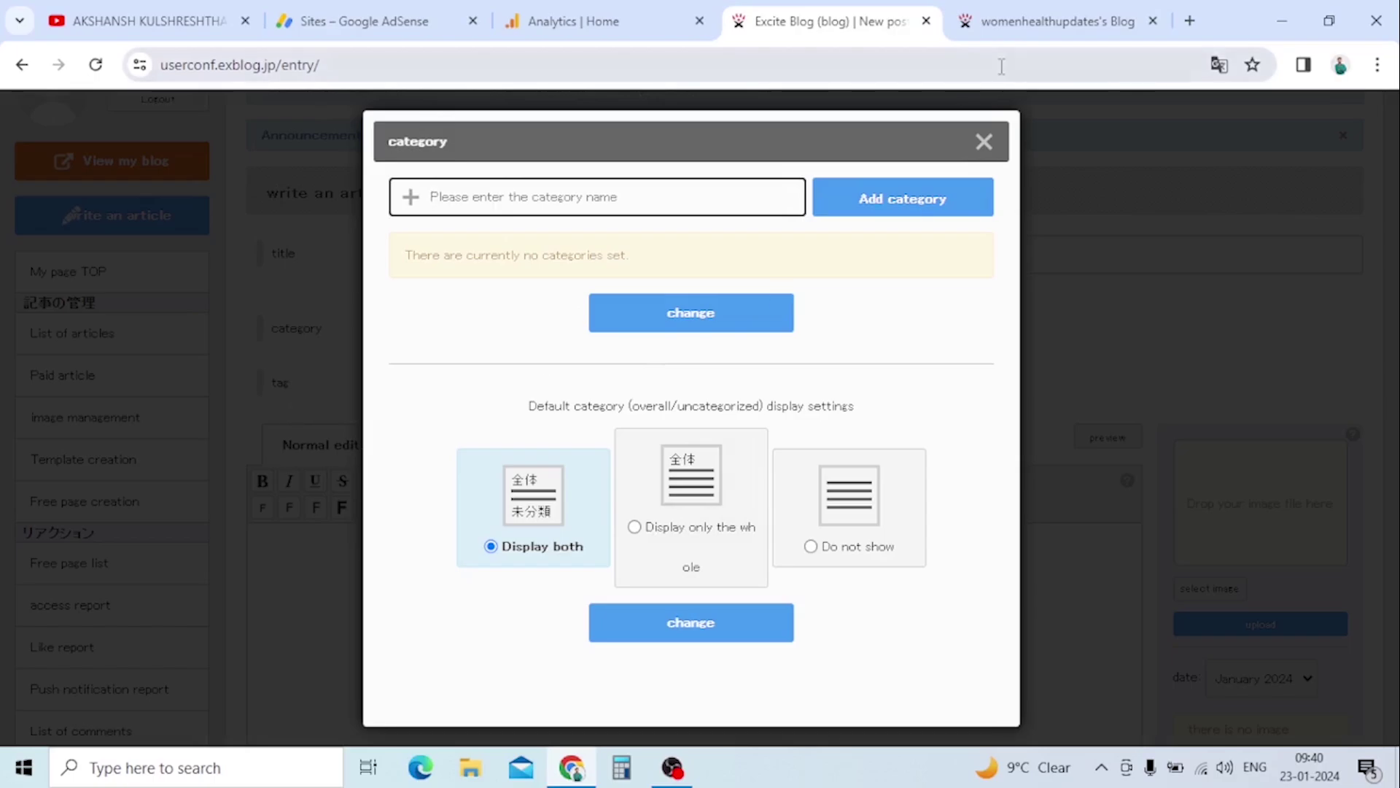
pyautogui.click(982, 142)
pyautogui.scroll(-5, 522, 368)
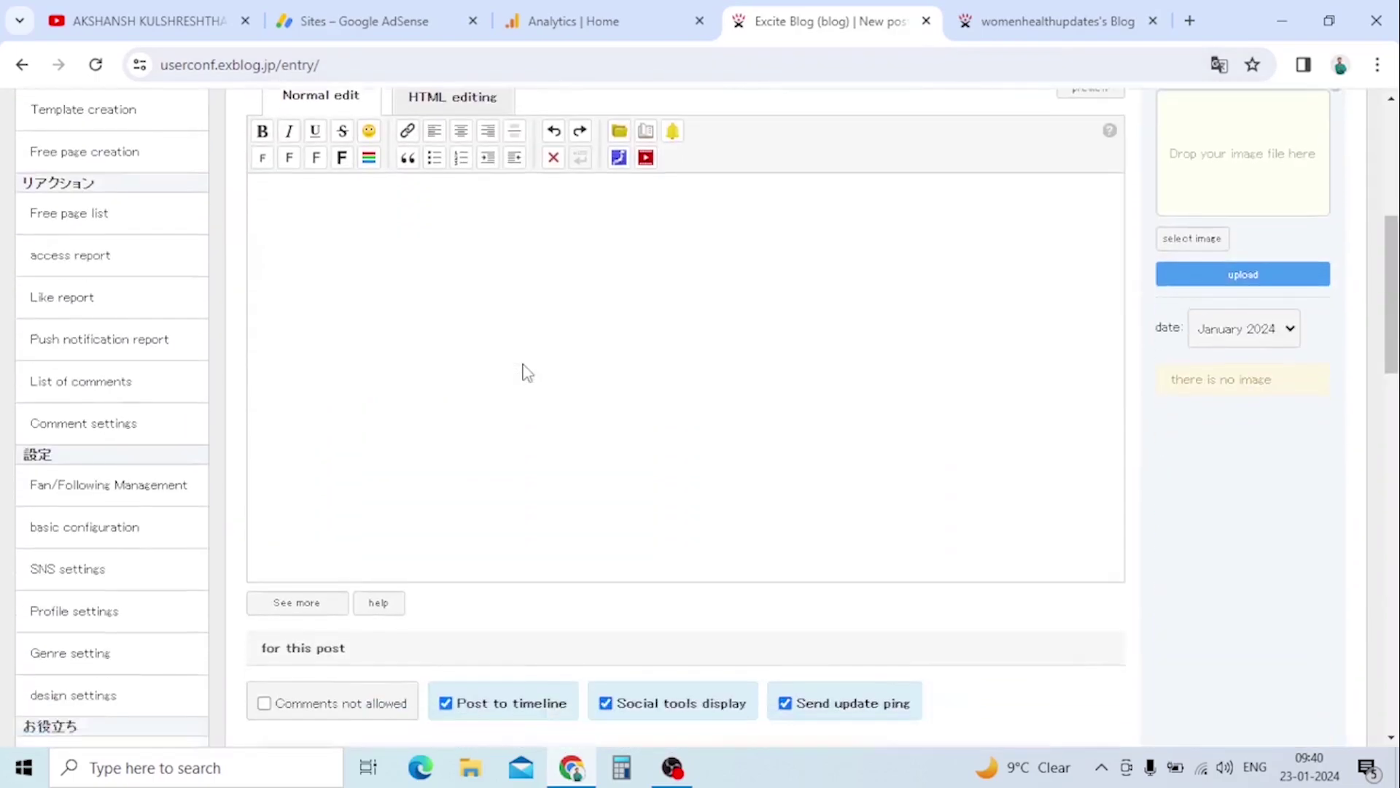
pyautogui.scroll(7, 522, 371)
# Open ChatGPT in a new tab alongside the blog's article form
pyautogui.click(1190, 21)
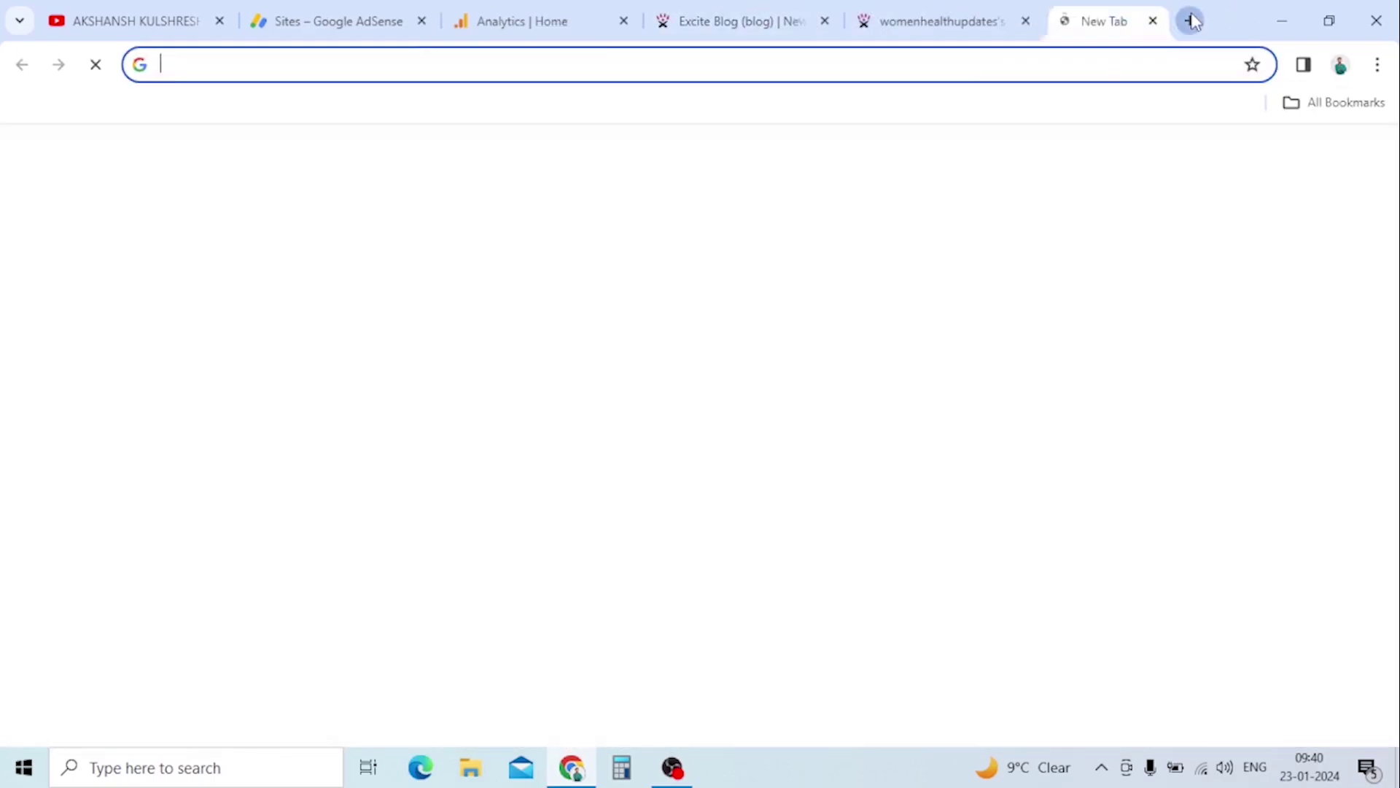
pyautogui.click(890, 22)
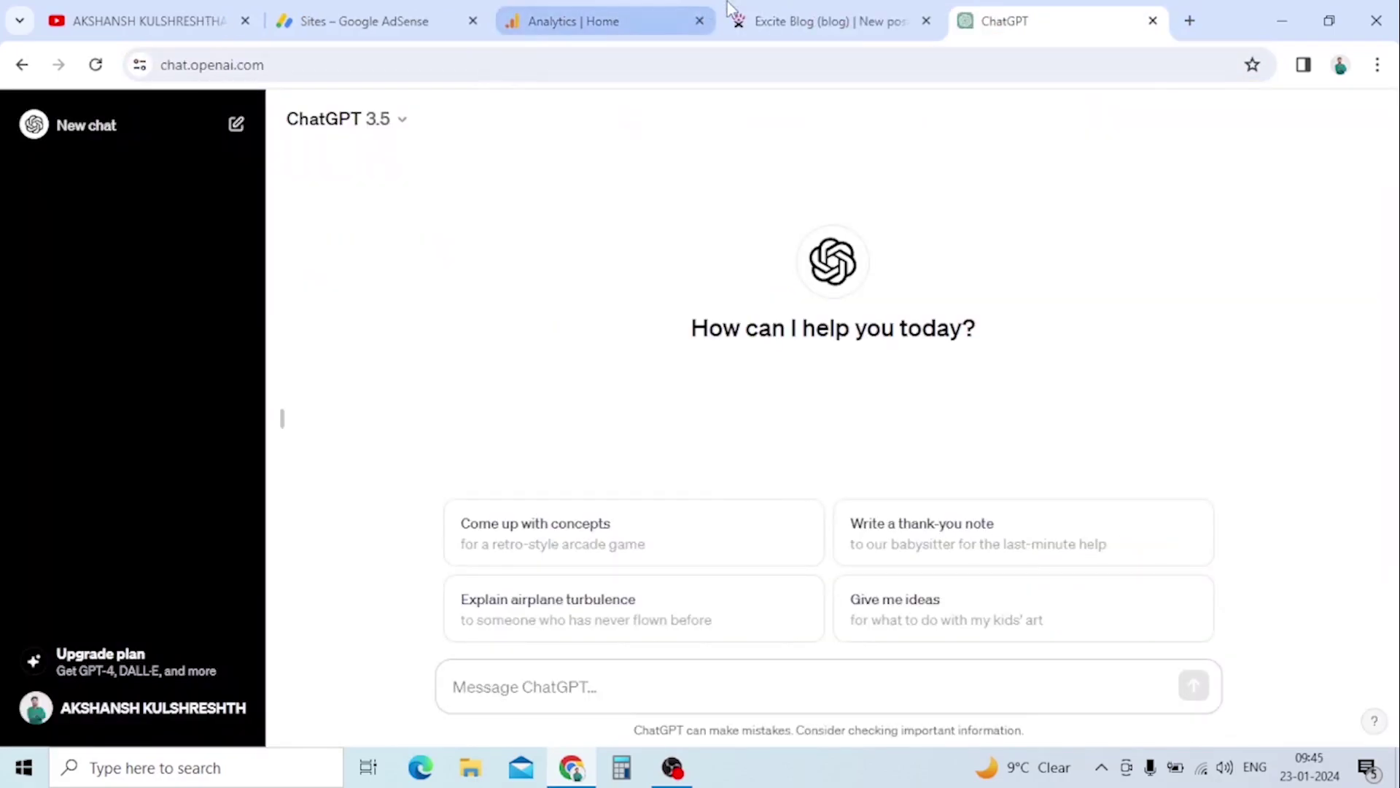
pyautogui.click(794, 8)
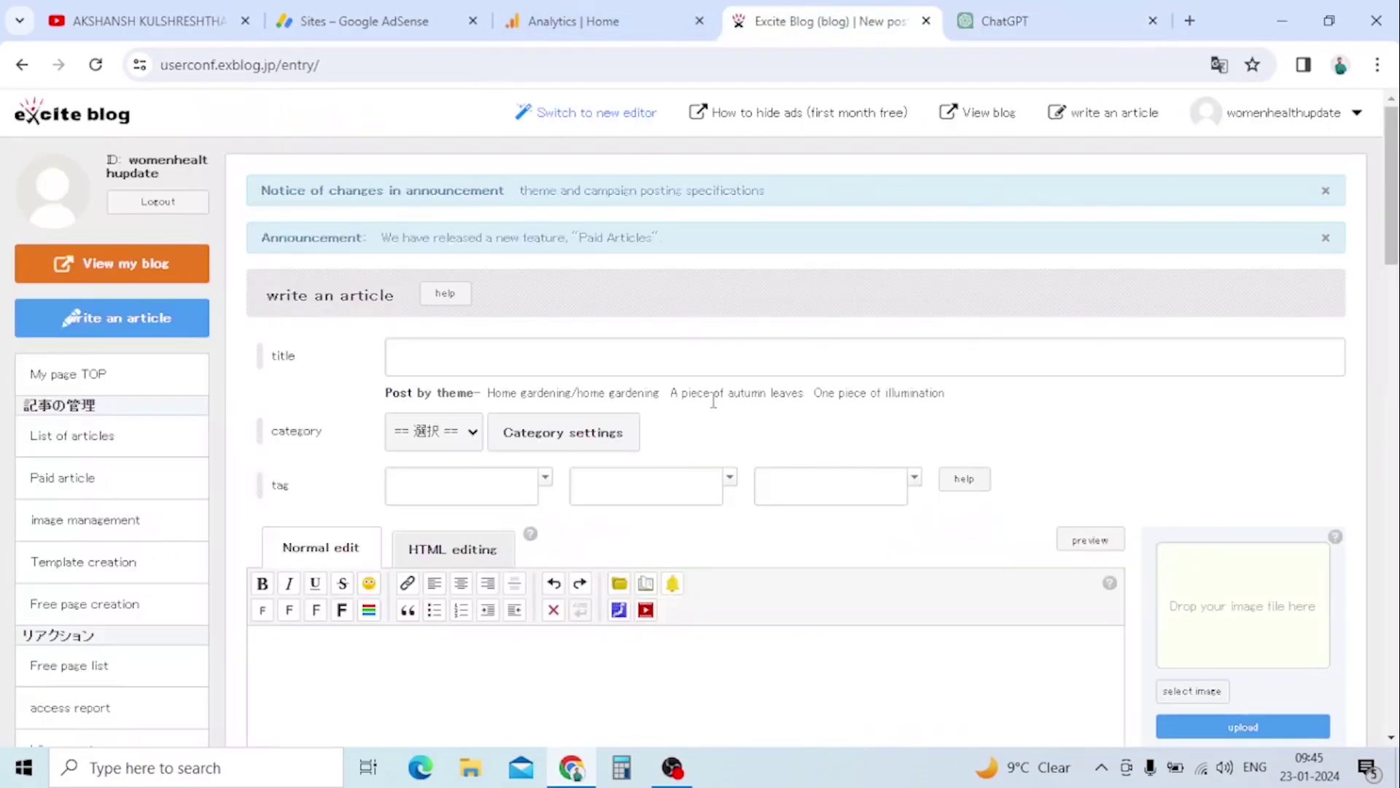
pyautogui.click(1043, 15)
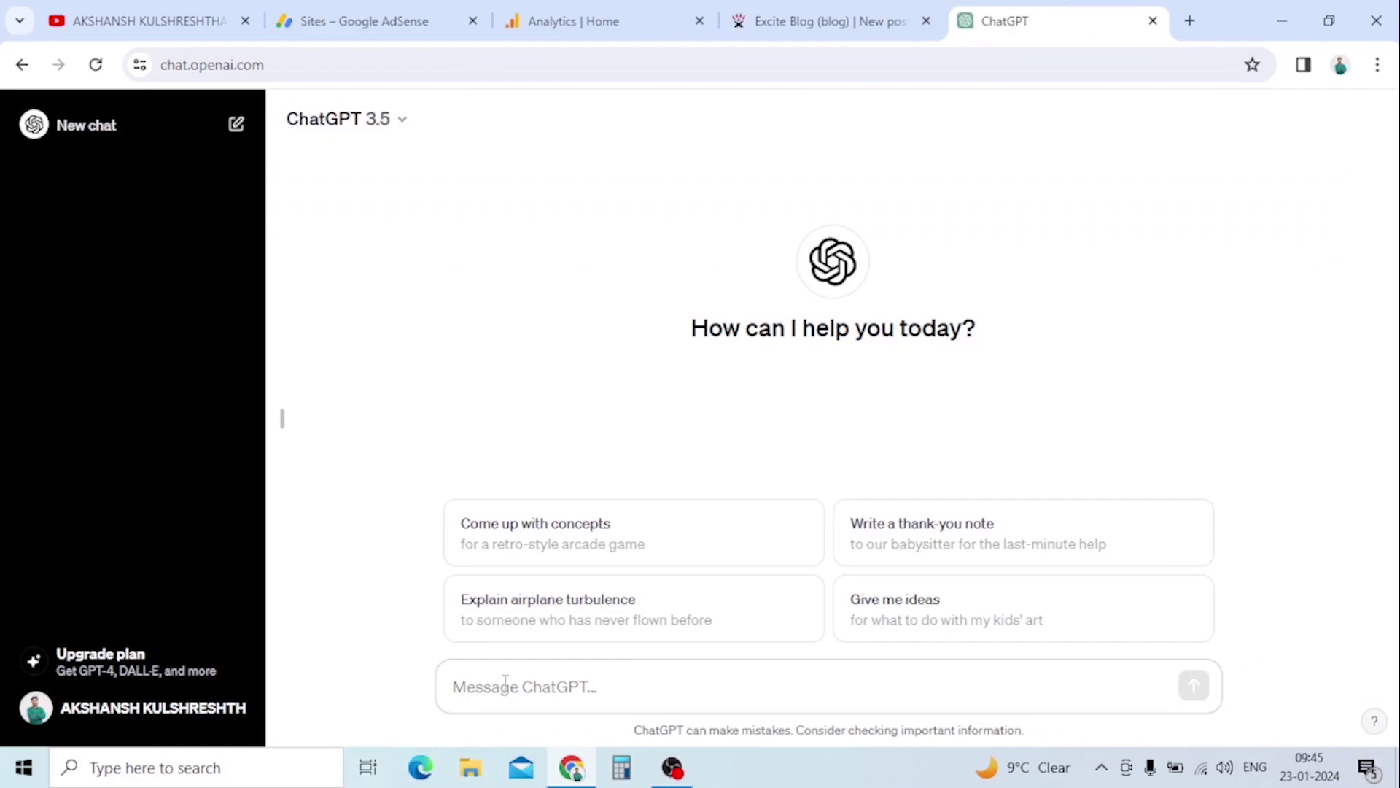
pyautogui.write('wha')
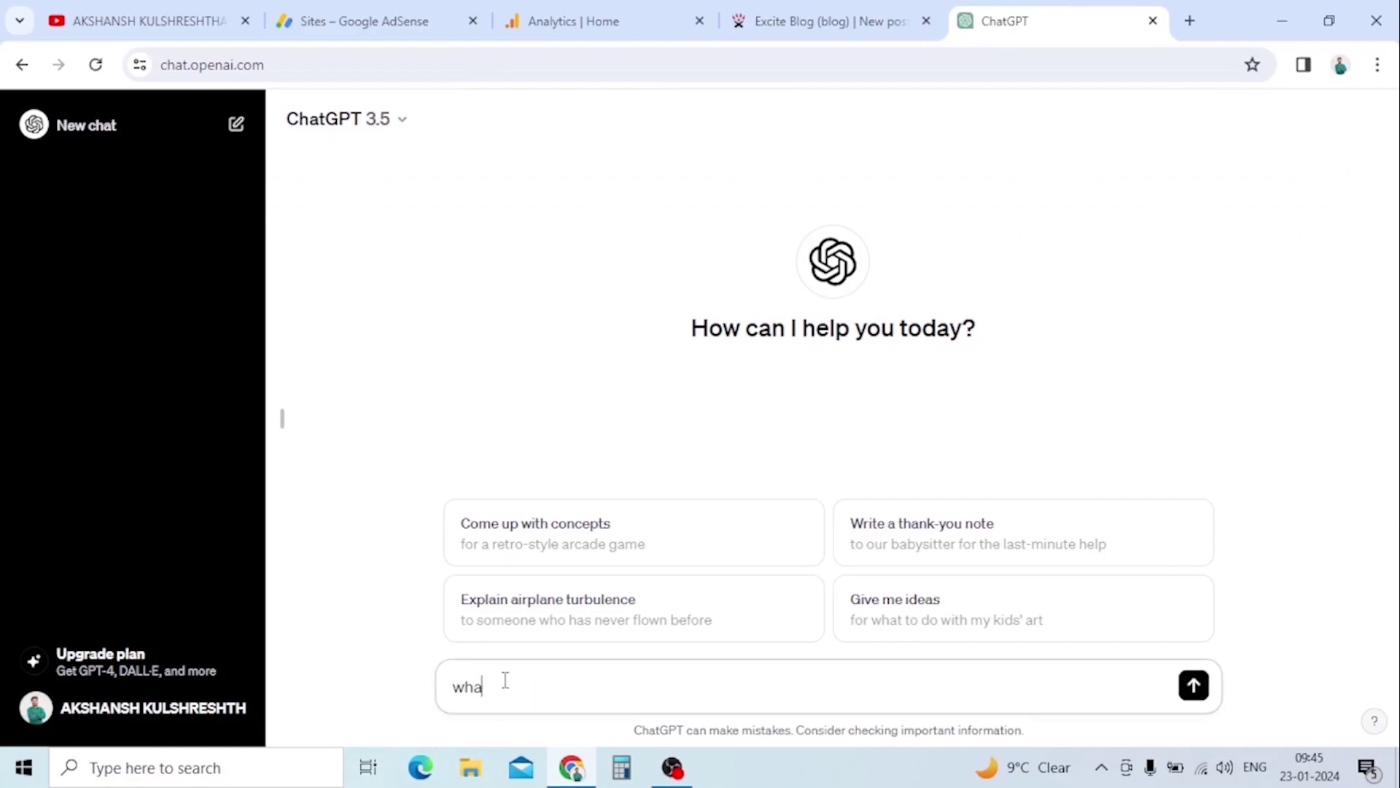
pyautogui.press('BackSpace')
pyautogui.press('BackSpace')
pyautogui.press('BackSpace')
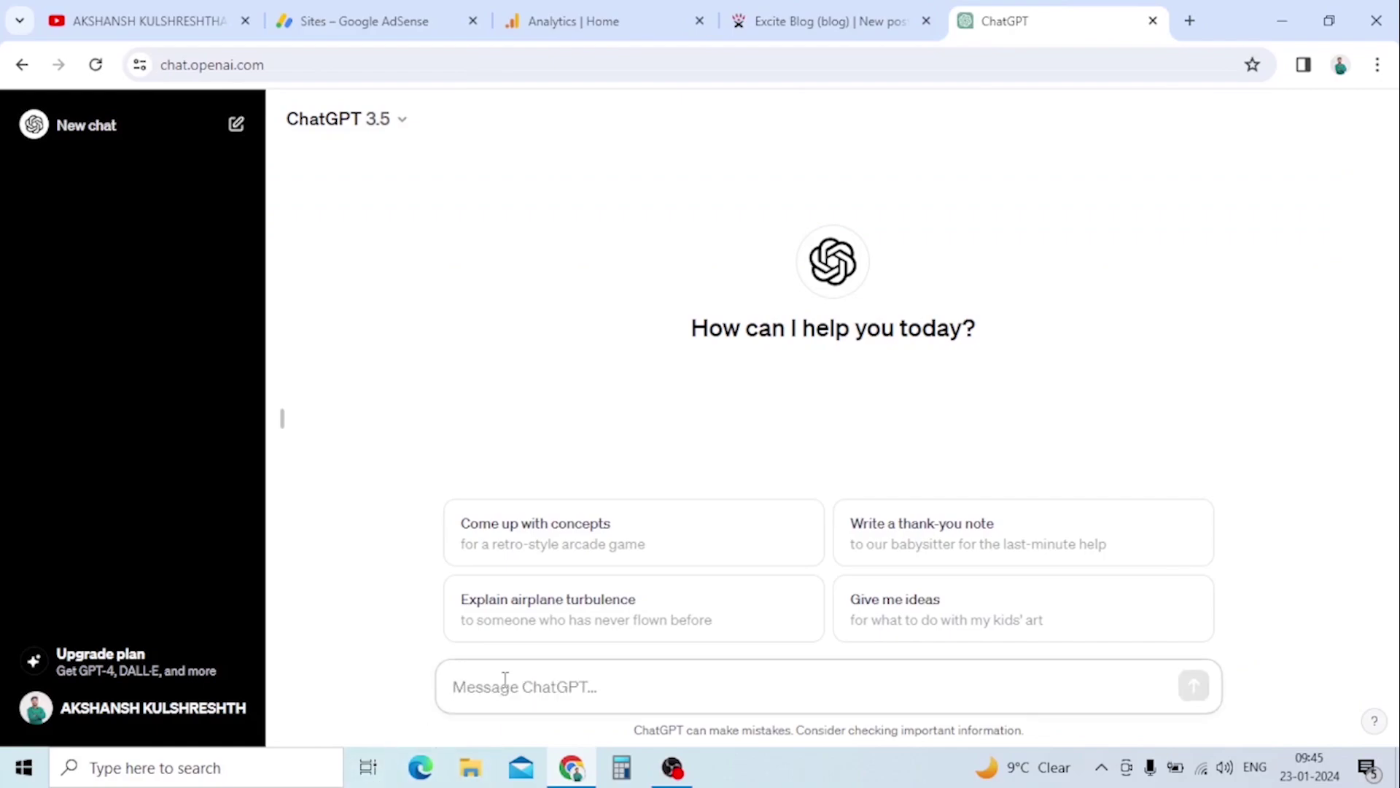
# Ask ChatGPT "why women should be updated on their health, write an article" and go to the beginning of its answer
pyautogui.write('why')
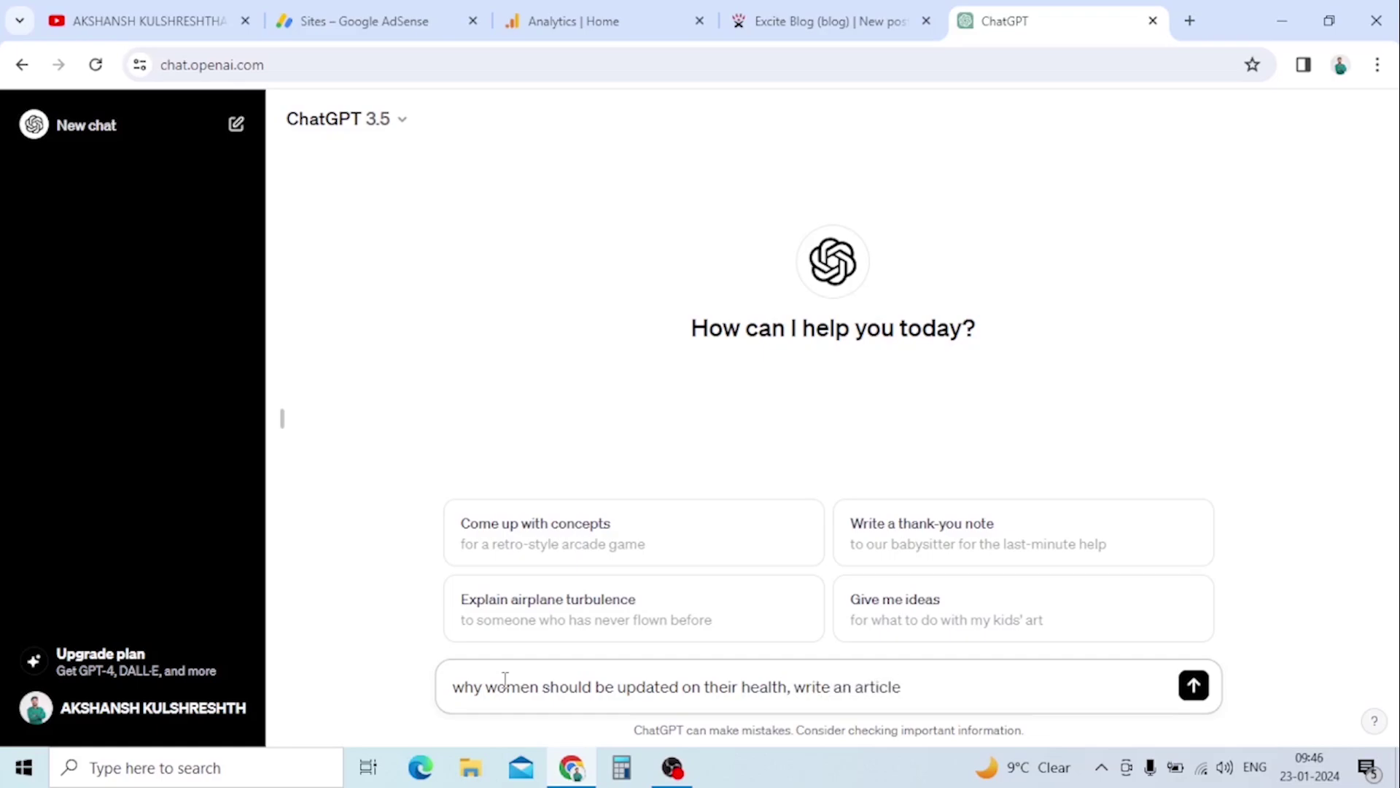
pyautogui.press('Return')
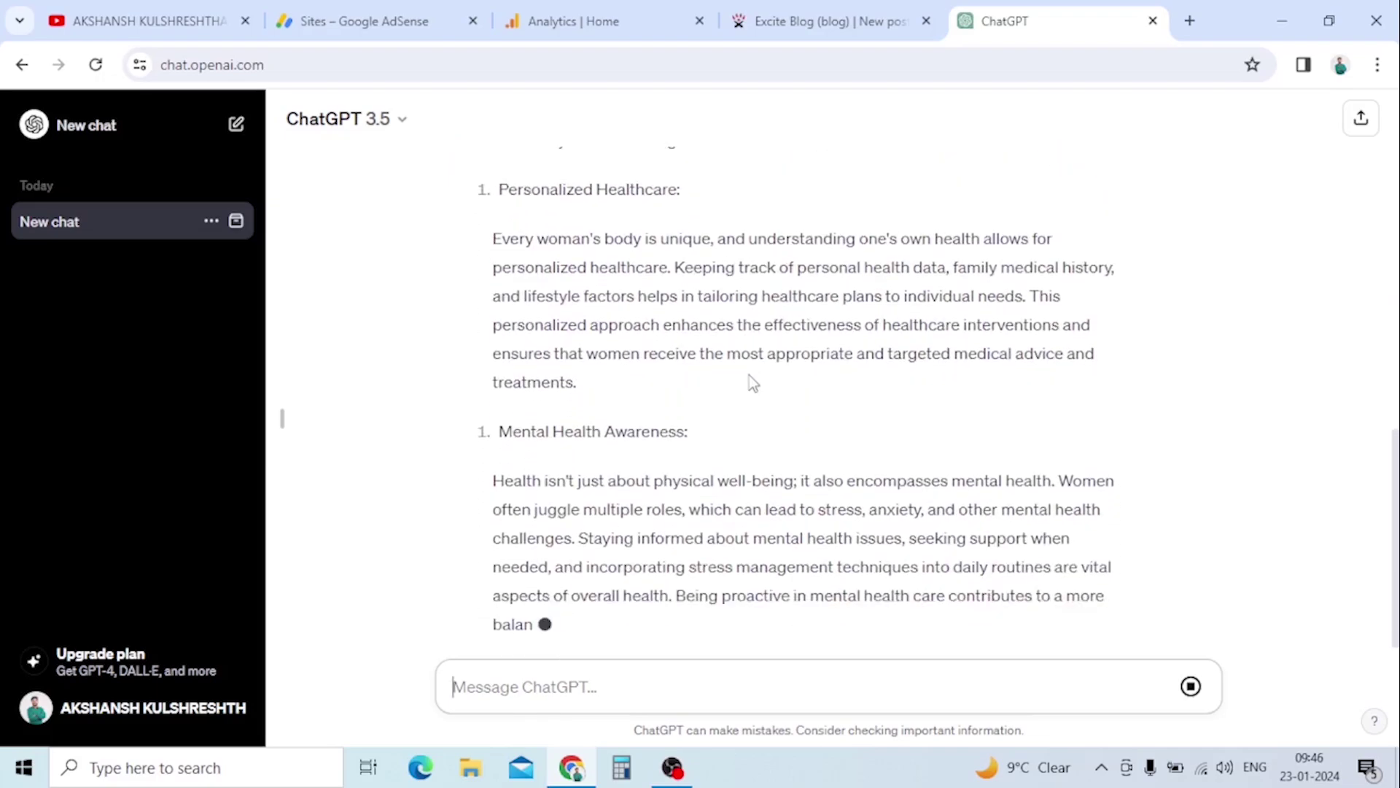
pyautogui.scroll(15, 752, 379)
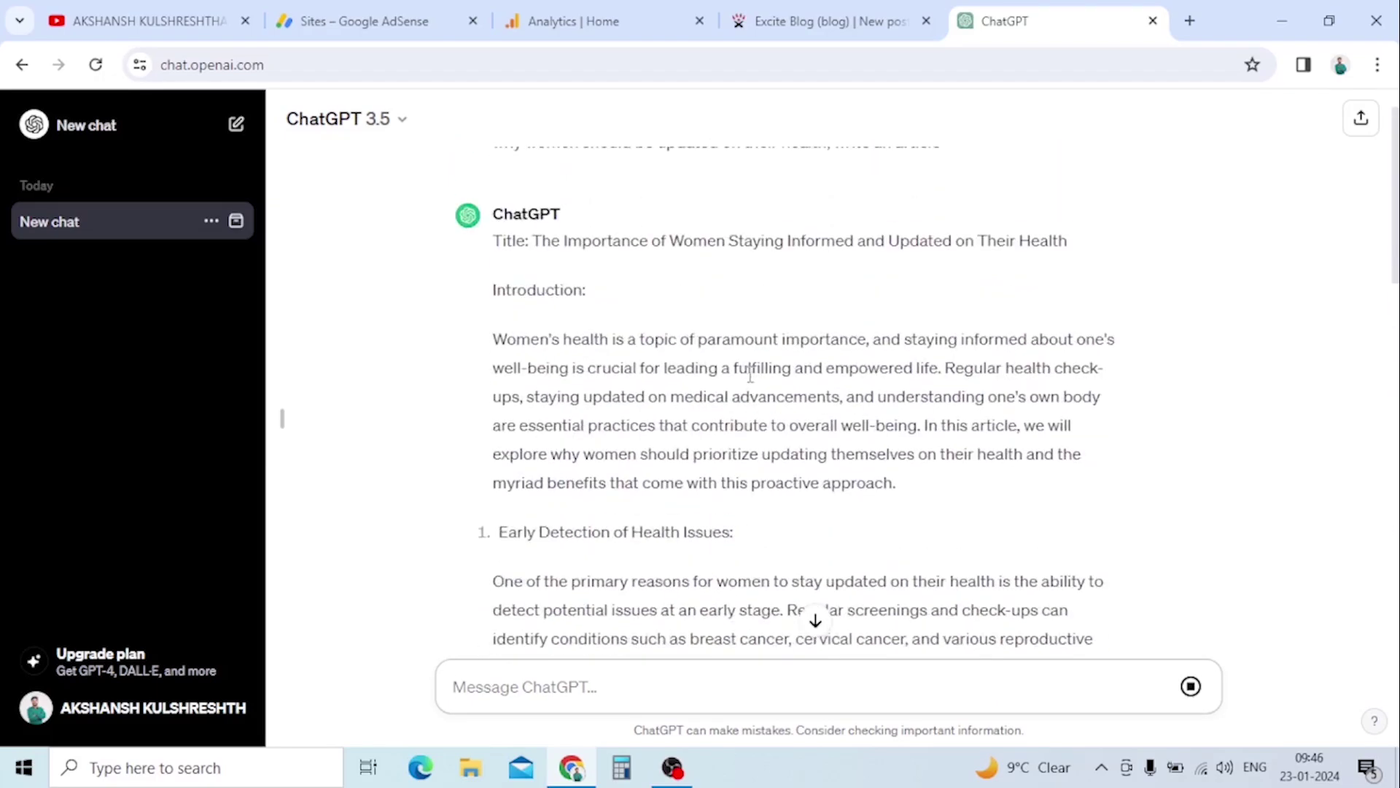
pyautogui.scroll(1, 751, 375)
# Search Google Images for "women health" in a new tab and open the Women's Health sign picture from Premier Care For Women
pyautogui.click(1189, 21)
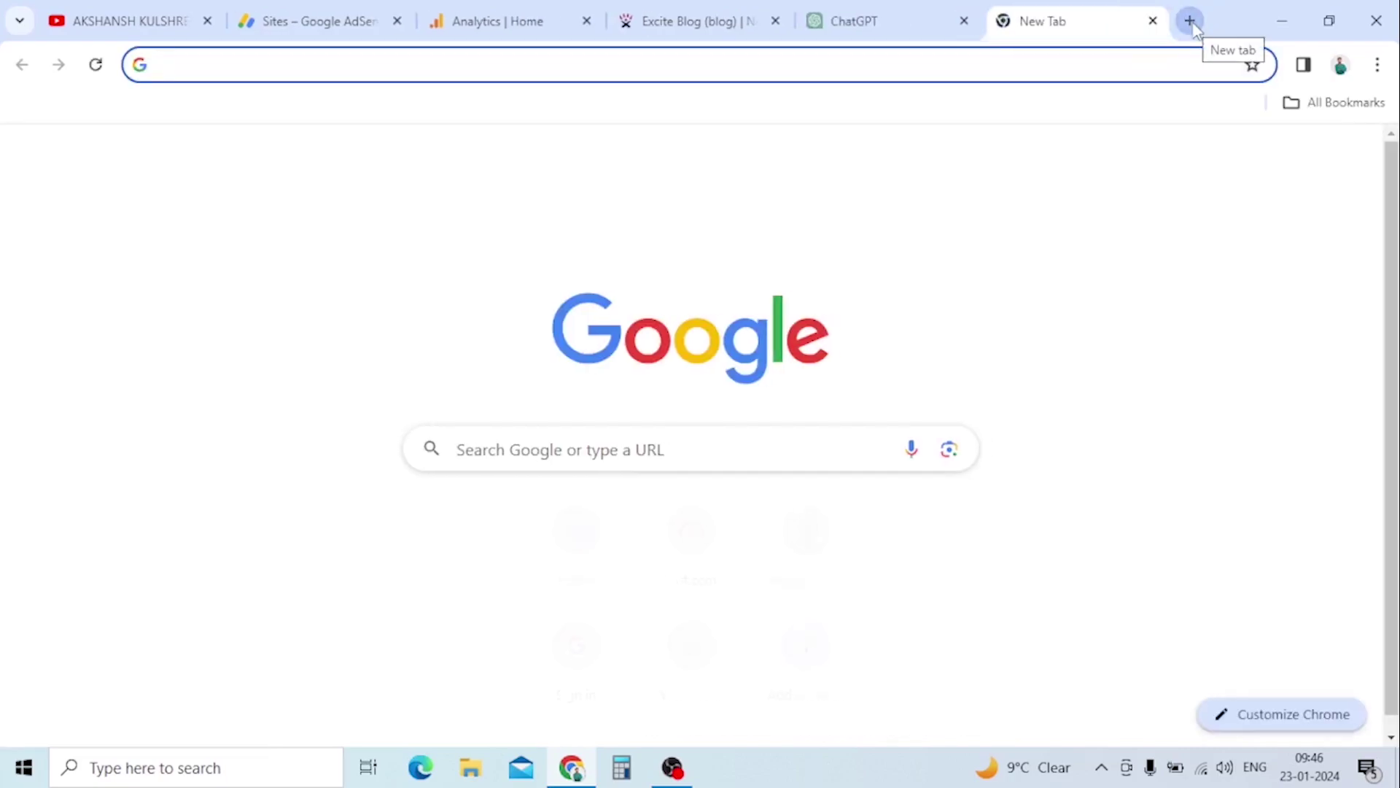
pyautogui.write('women hea')
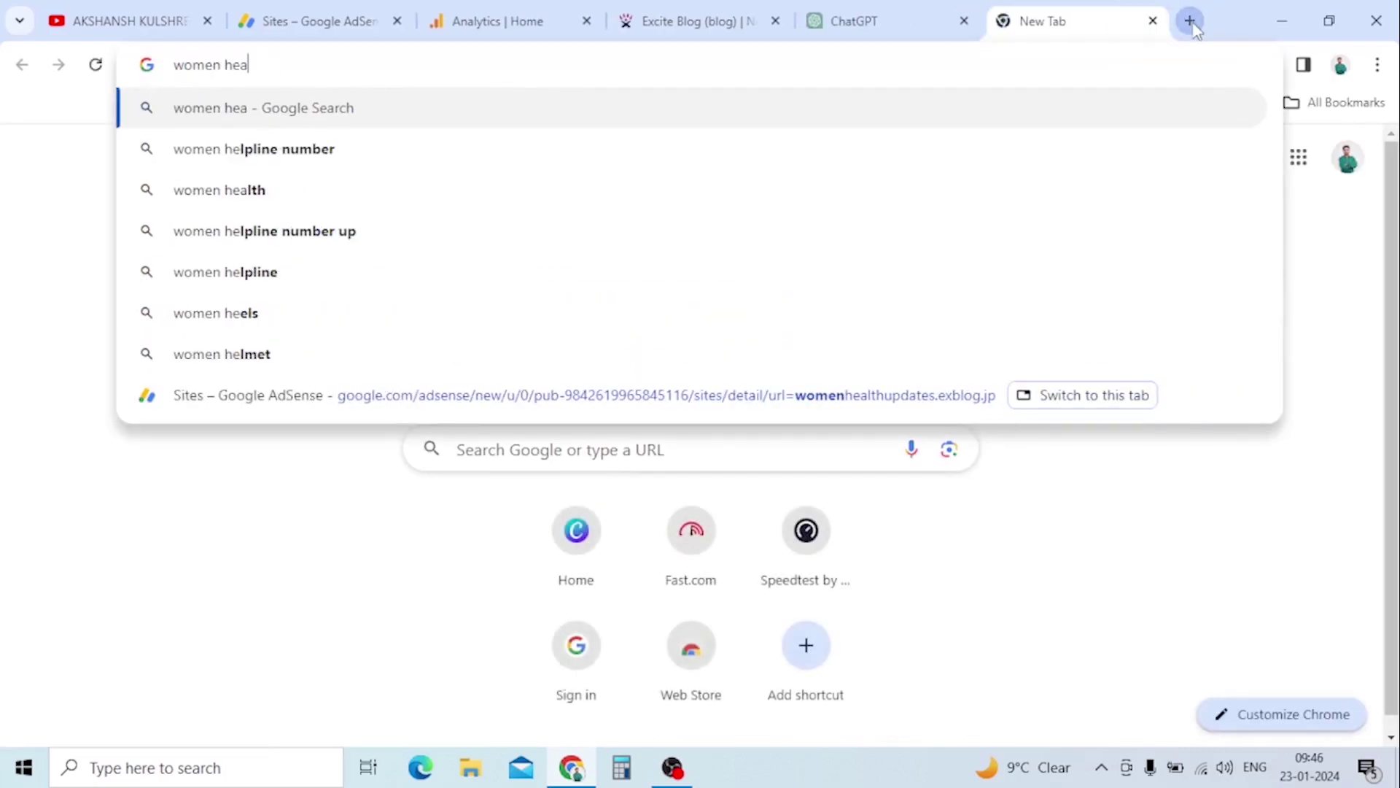
pyautogui.write('lth')
pyautogui.press('Return')
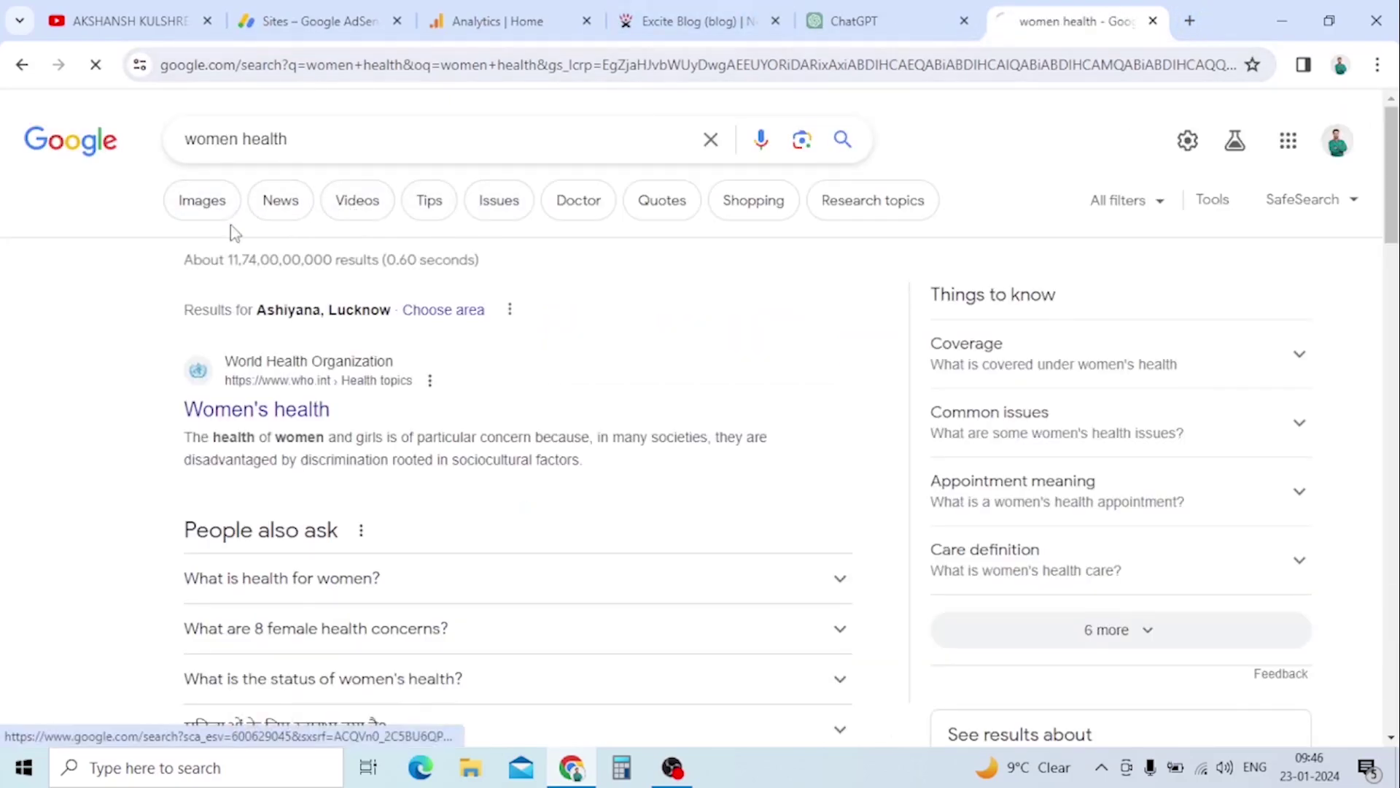
pyautogui.click(232, 222)
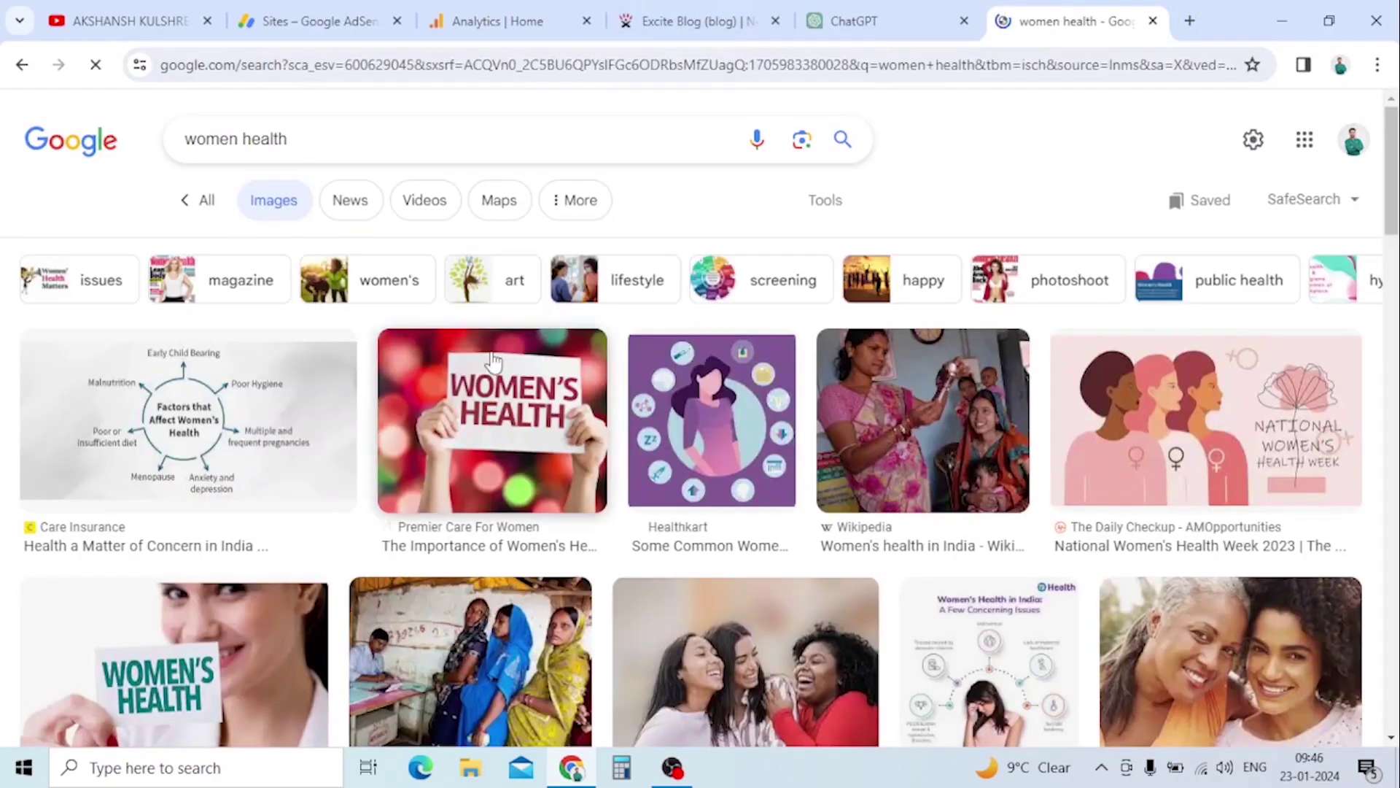
pyautogui.click(494, 361)
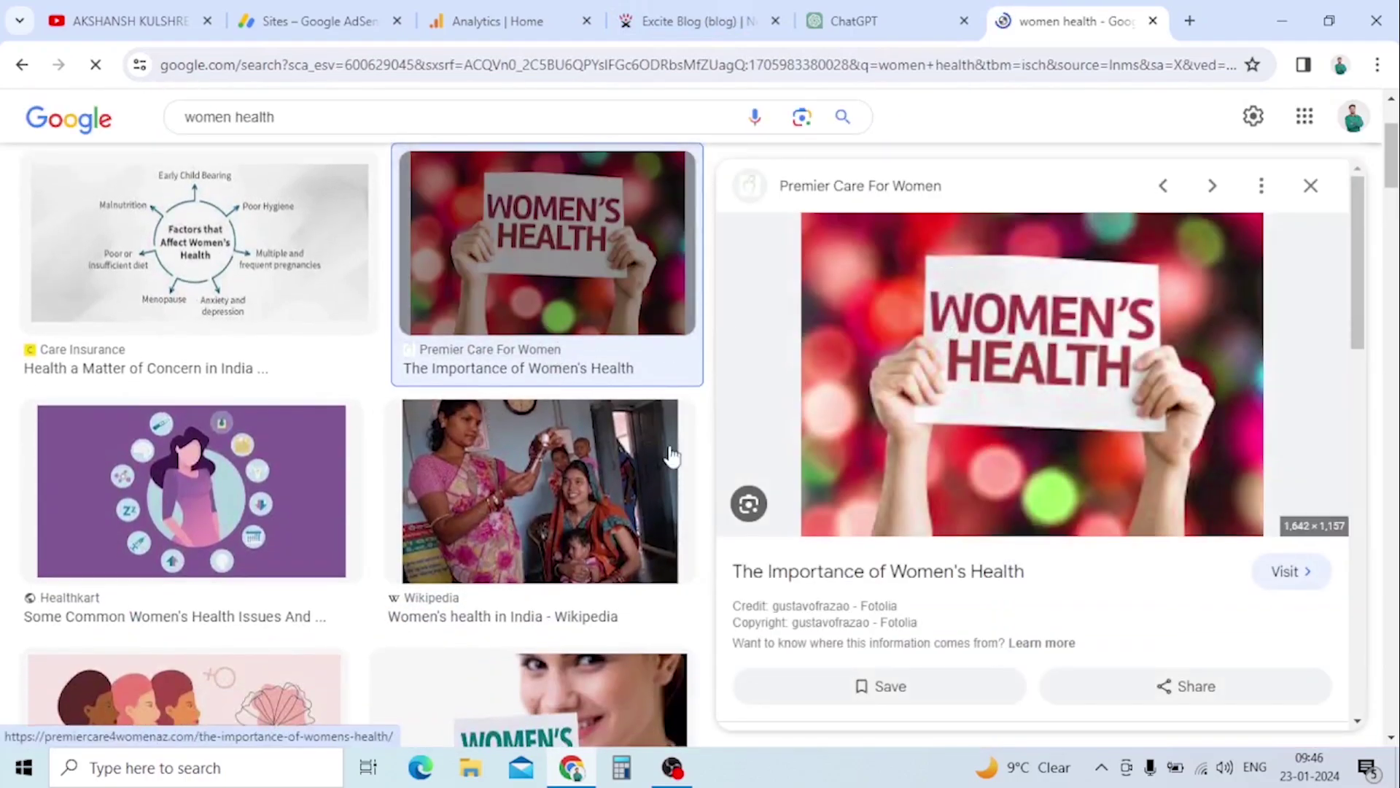
# Save the previewed Women's Health sign picture to Downloads as the JPEG Fotolia_75906992_Subscription_Monthly_M
pyautogui.scroll(-3, 396, 408)
pyautogui.rightClick(1096, 337)
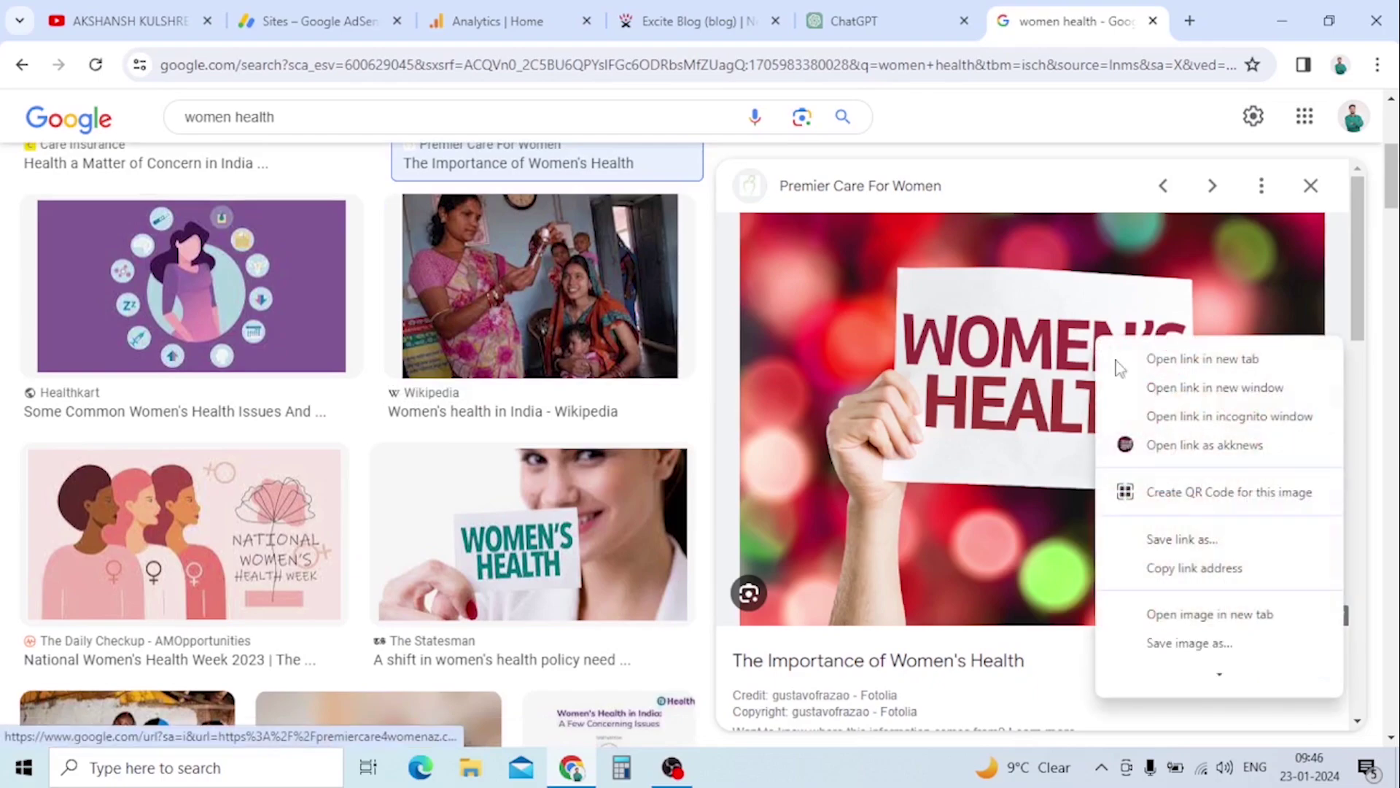
pyautogui.scroll(-1, 1119, 369)
pyautogui.click(1188, 616)
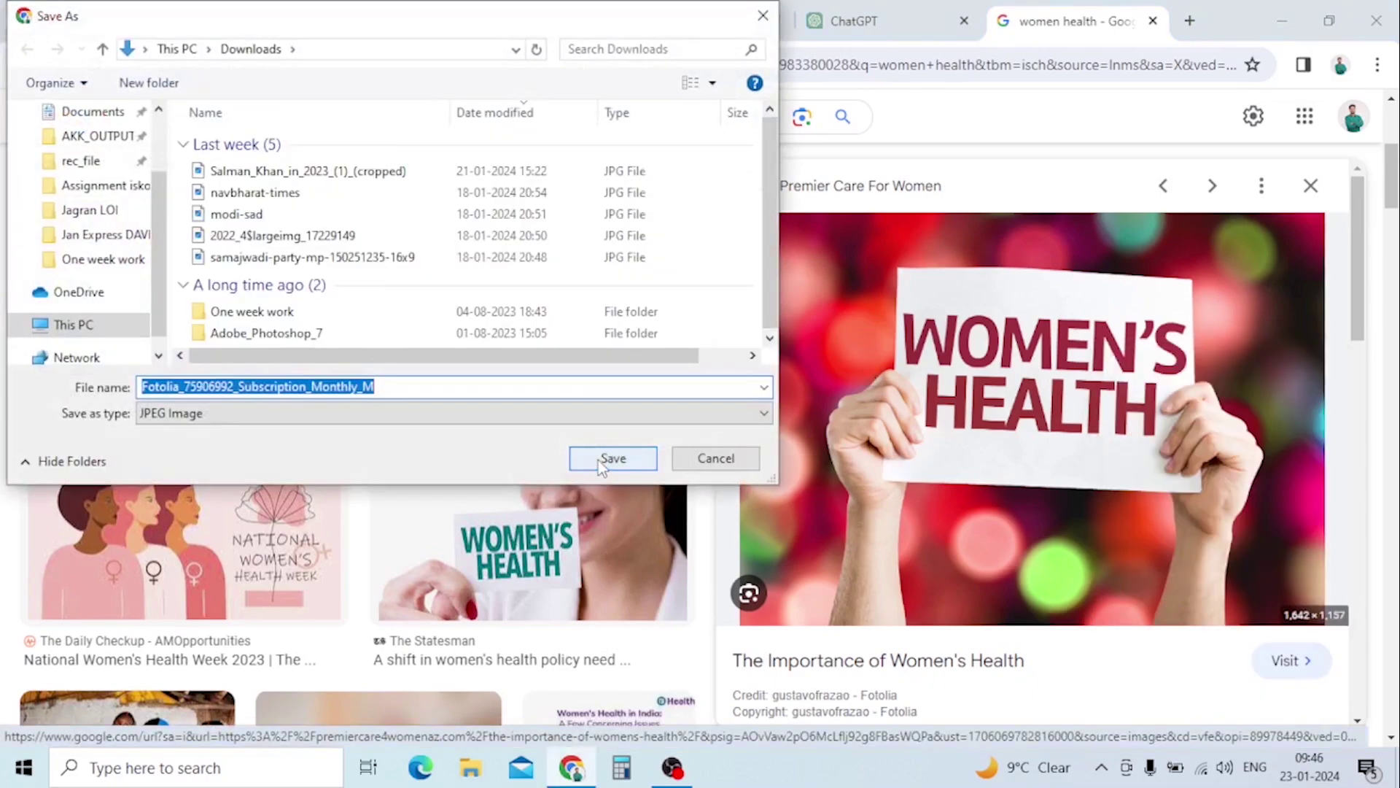
pyautogui.click(600, 461)
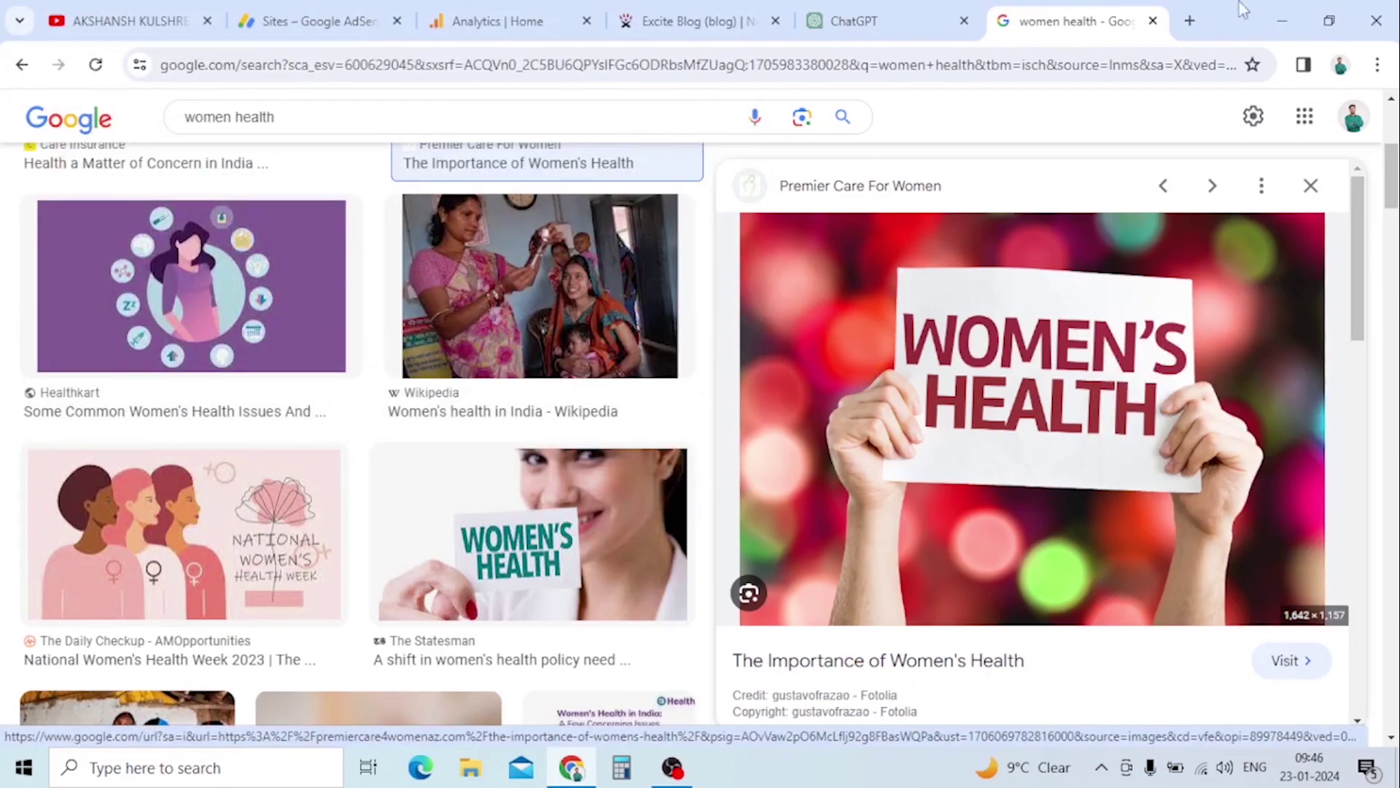
# Copy "The Importance of Women Staying Informed and Updated on Their Health" from ChatGPT's answer into the blog article's title
pyautogui.click(875, 20)
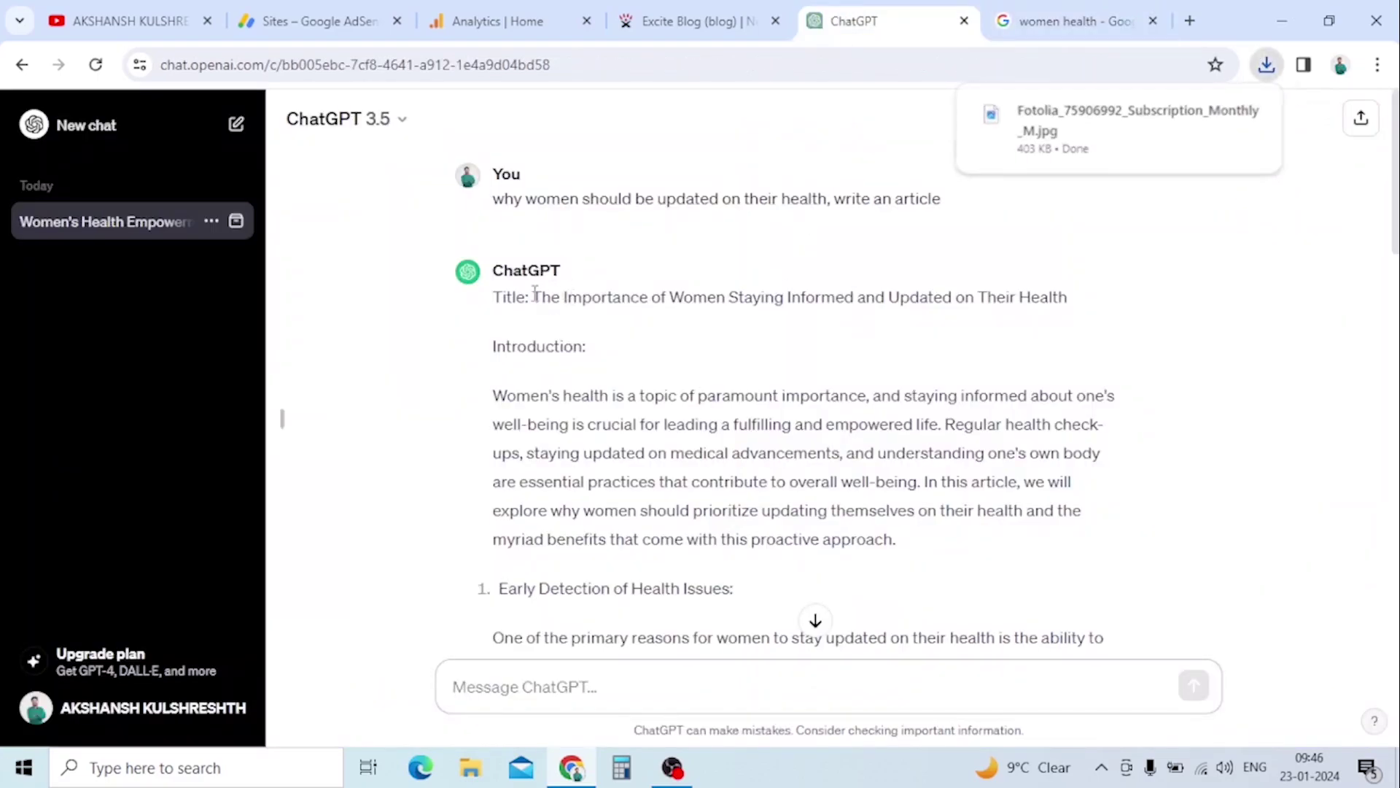
pyautogui.moveTo(532, 295); pyautogui.dragTo(1062, 298)
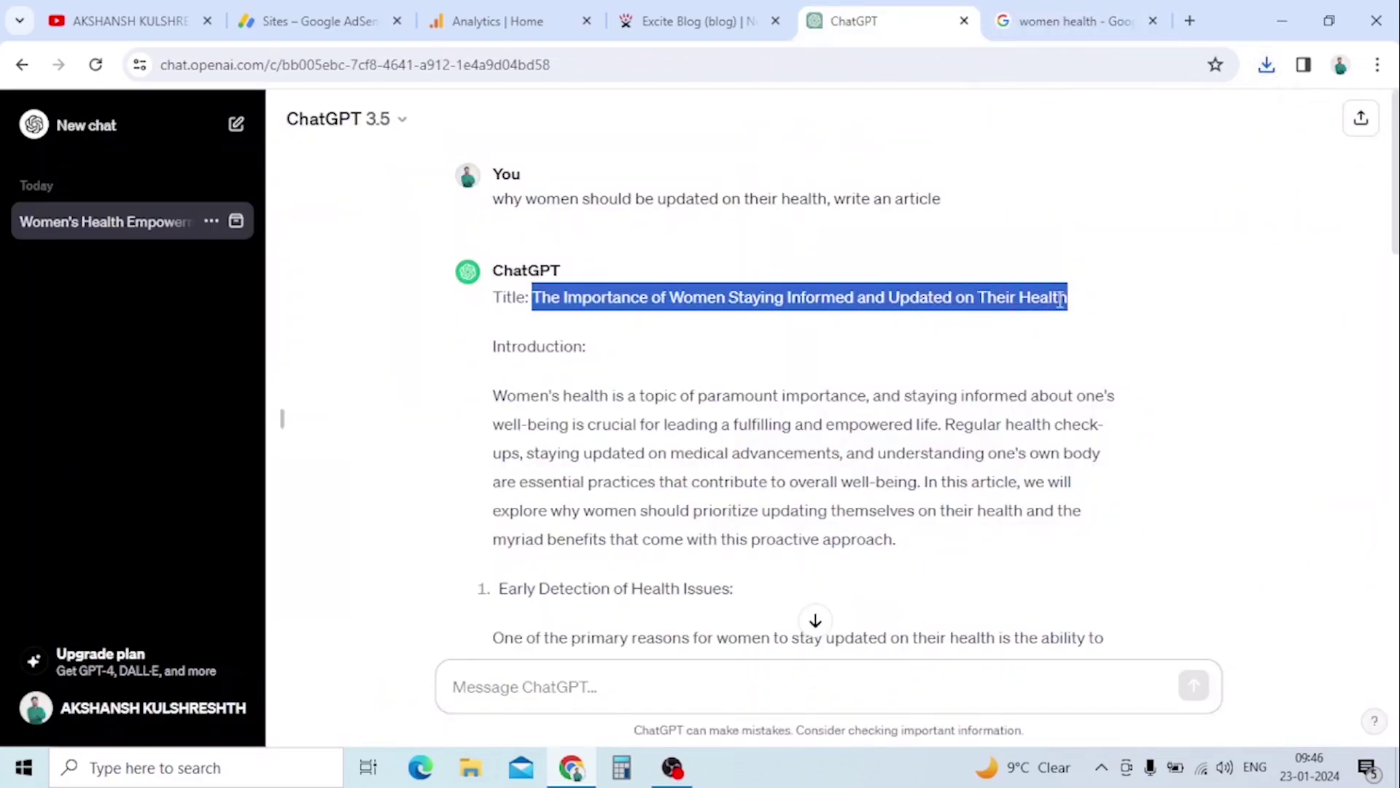
pyautogui.click(691, 10)
pyautogui.click(576, 367)
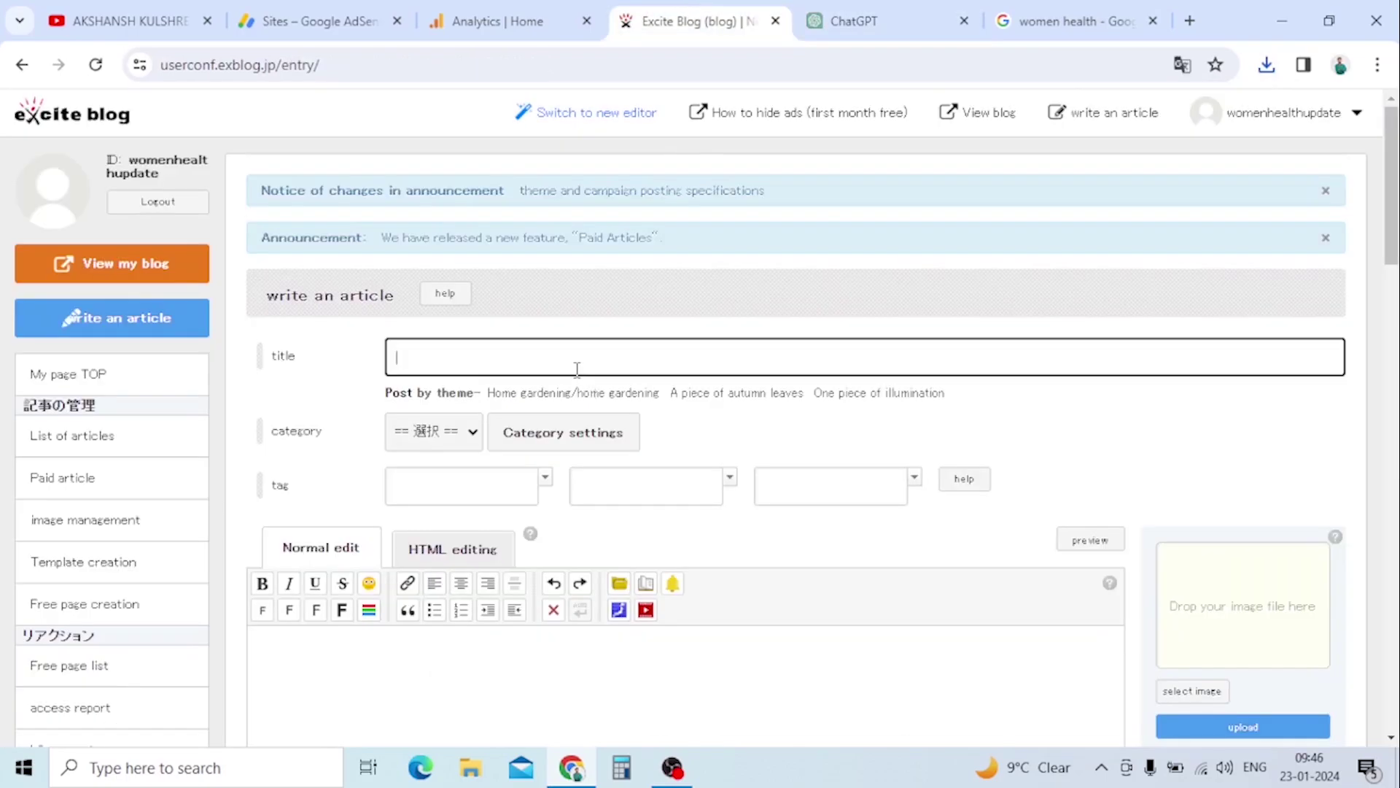
pyautogui.write('The Importance of Women Staying Informed and Updated on Their Health')
pyautogui.click(1007, 415)
pyautogui.scroll(-1, 830, 448)
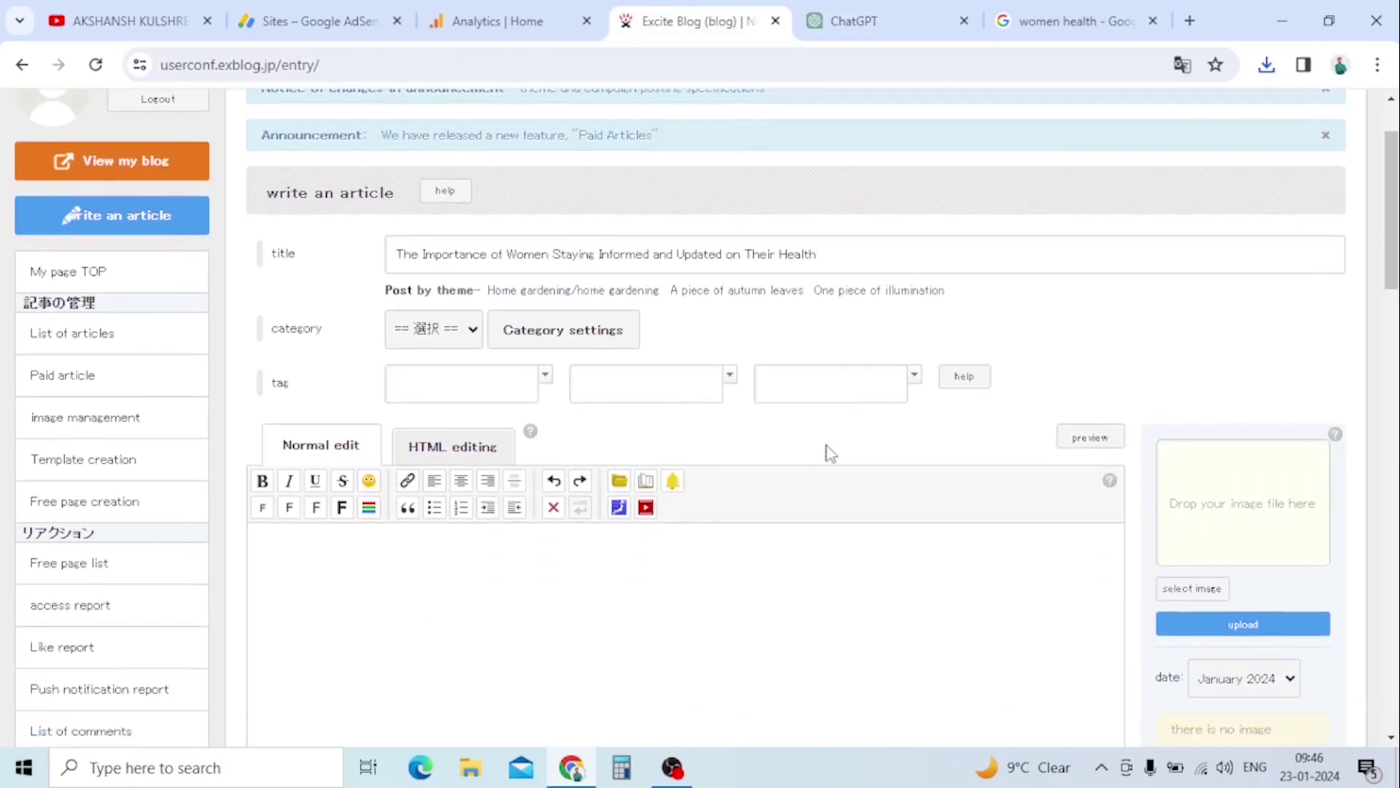
# Copy ChatGPT's article text, from the first introduction paragraph through the conclusion, into the blog article's body
pyautogui.click(849, 21)
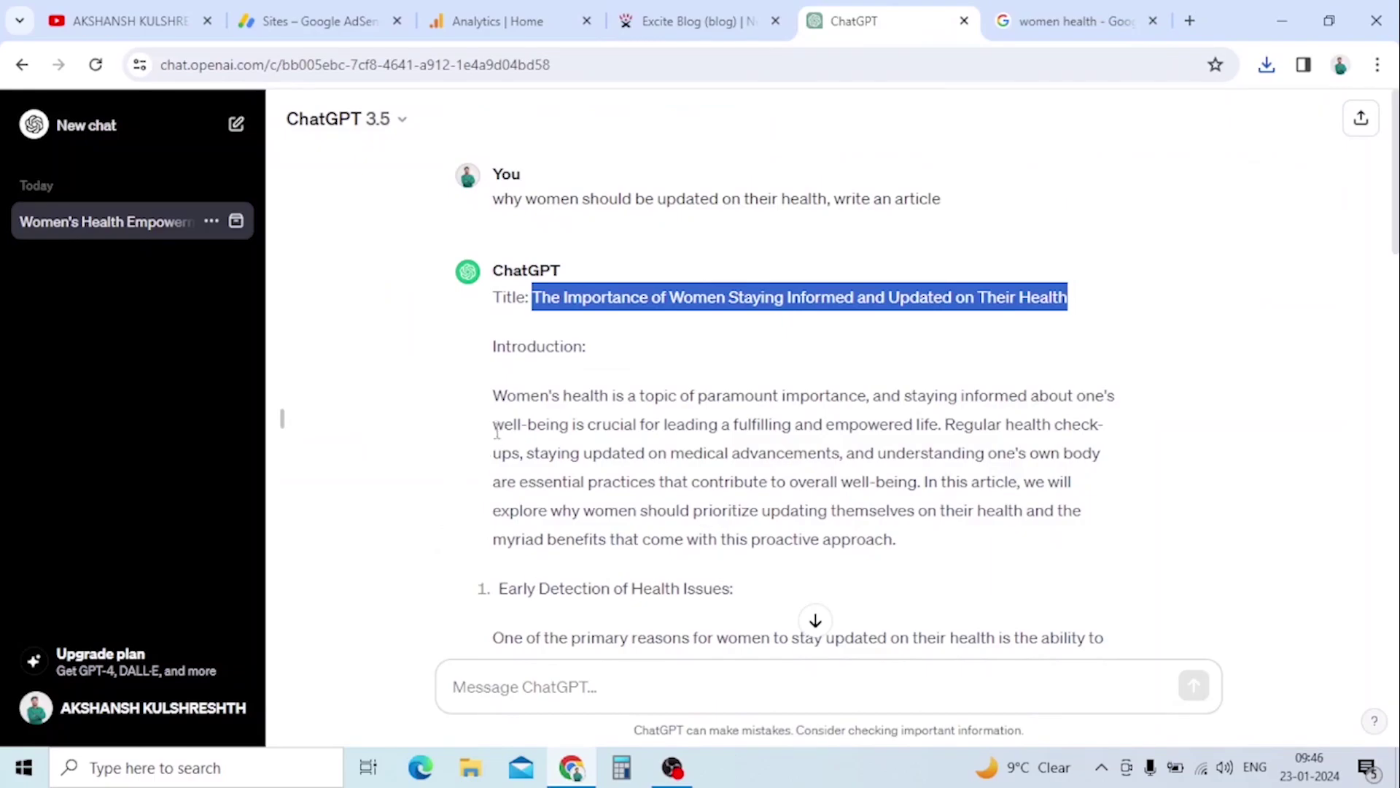
pyautogui.moveTo(493, 397); pyautogui.dragTo(795, 583)
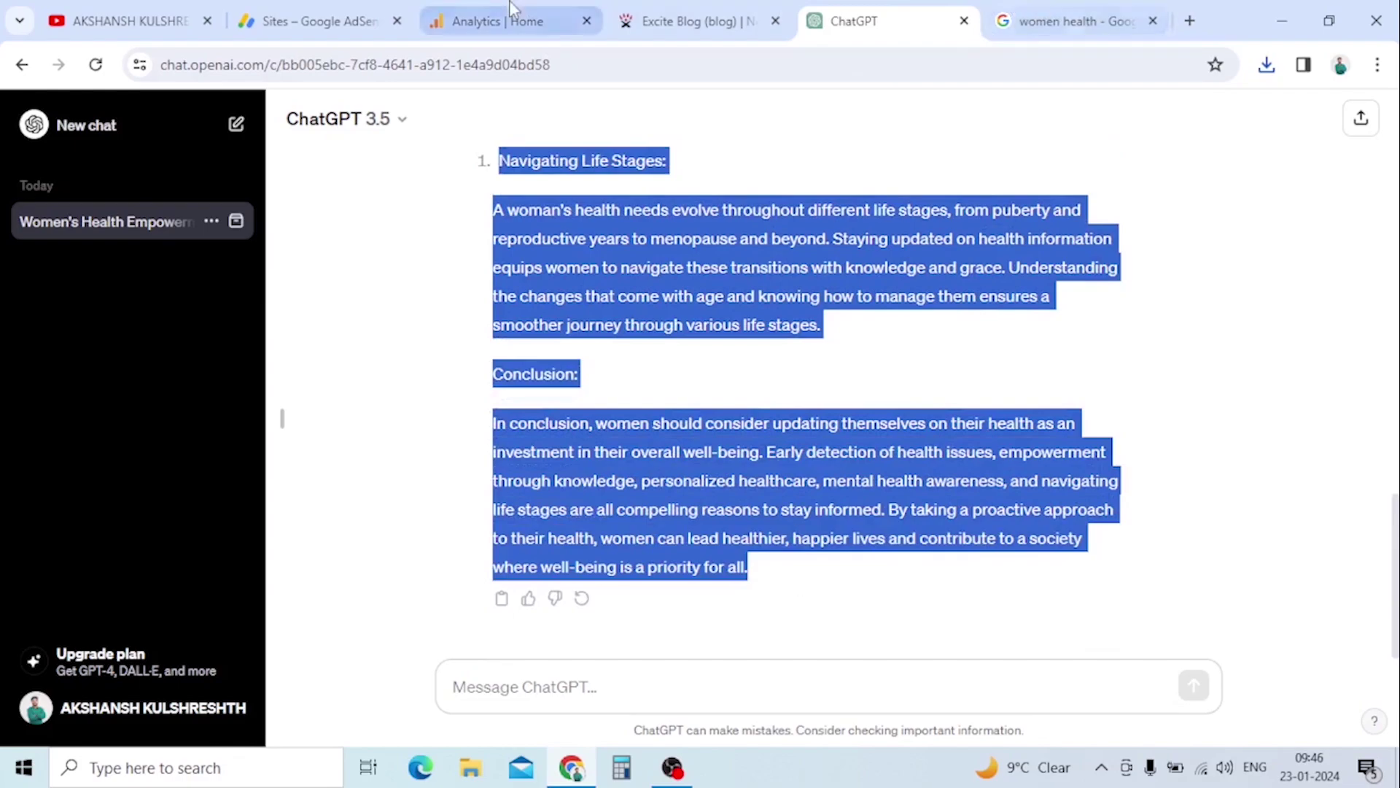
pyautogui.click(642, 22)
pyautogui.scroll(-3, 425, 597)
pyautogui.click(441, 478)
pyautogui.hotkey('ctrl', 'v')
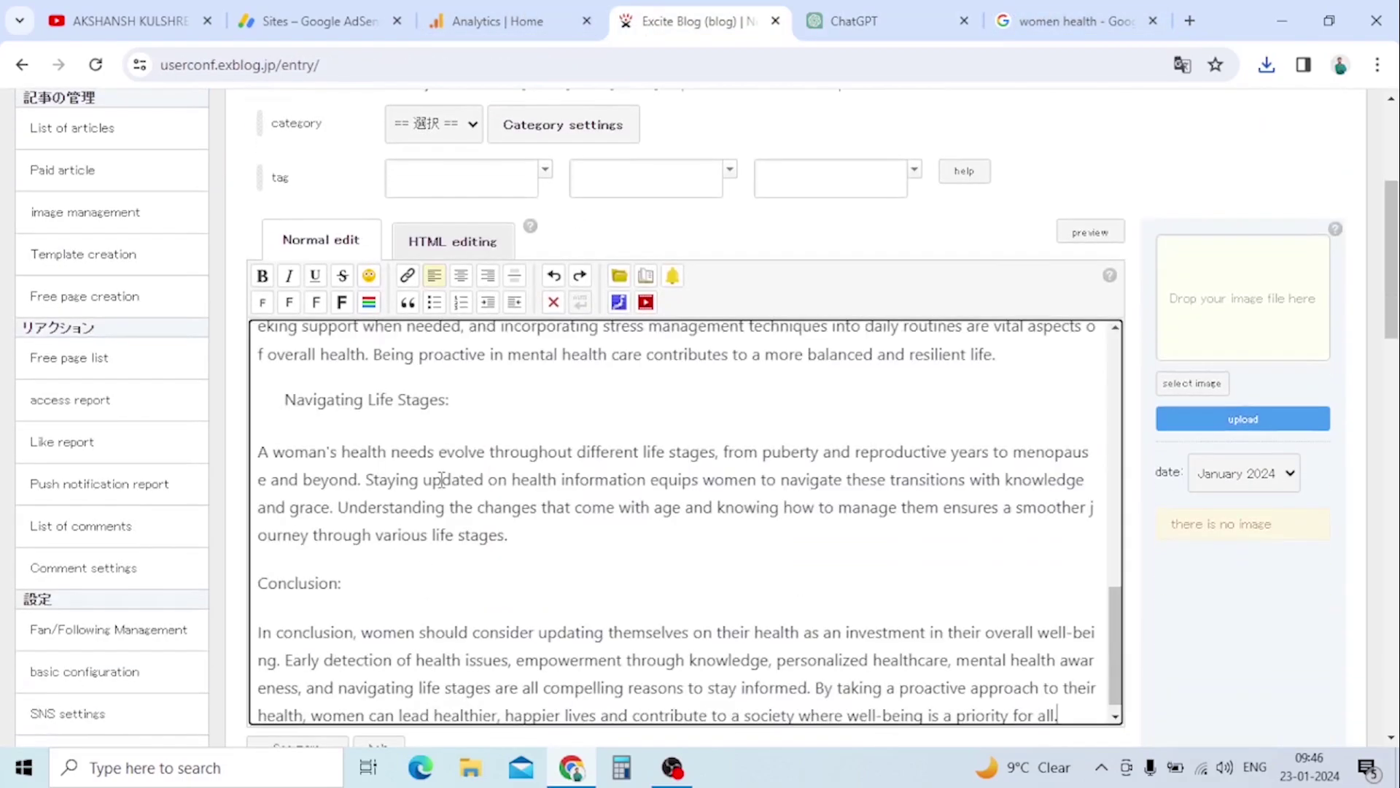
# Review the pasted article and add a blank line after the Navigating Life Stages paragraph, above the Conclusion heading
pyautogui.scroll(2, 446, 496)
pyautogui.scroll(5, 446, 496)
pyautogui.scroll(-5, 446, 496)
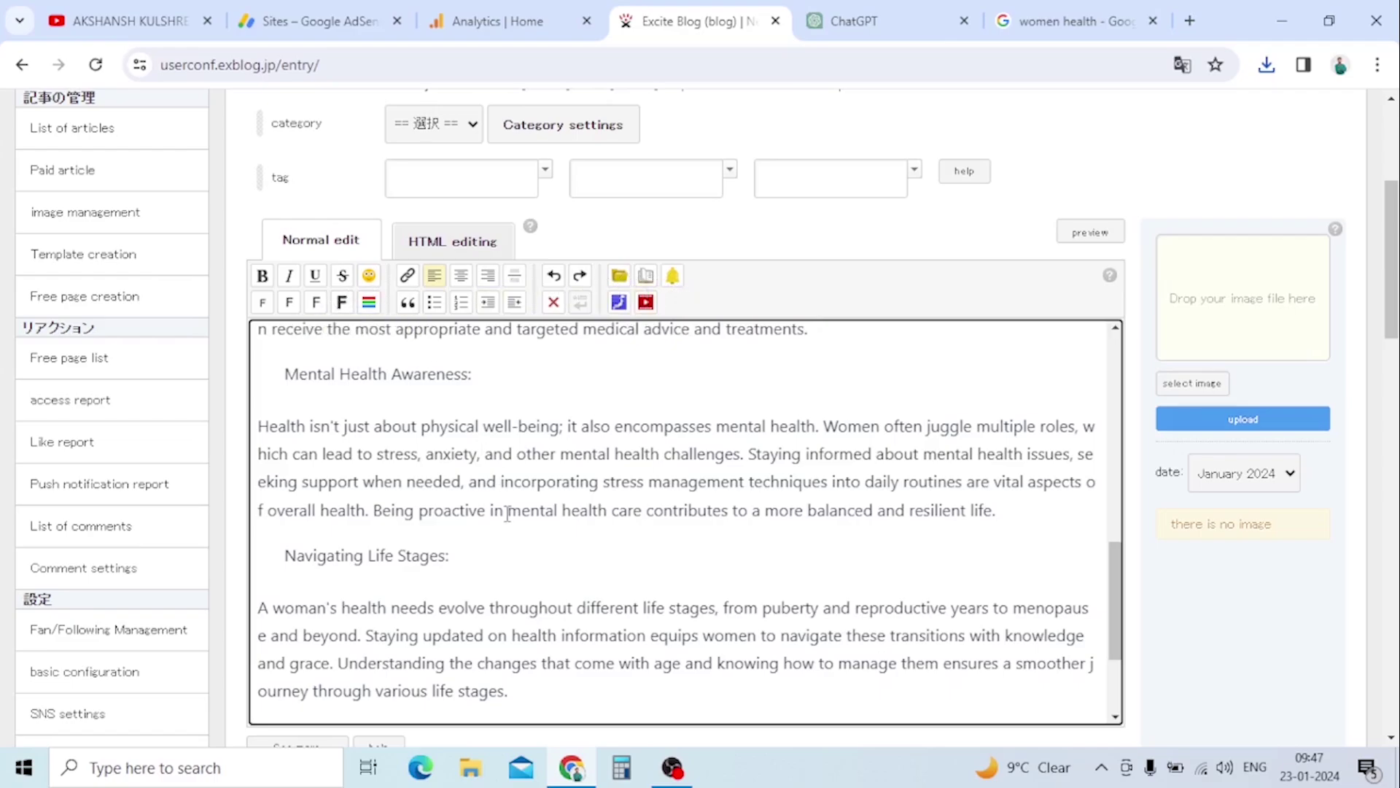
pyautogui.scroll(-1, 489, 514)
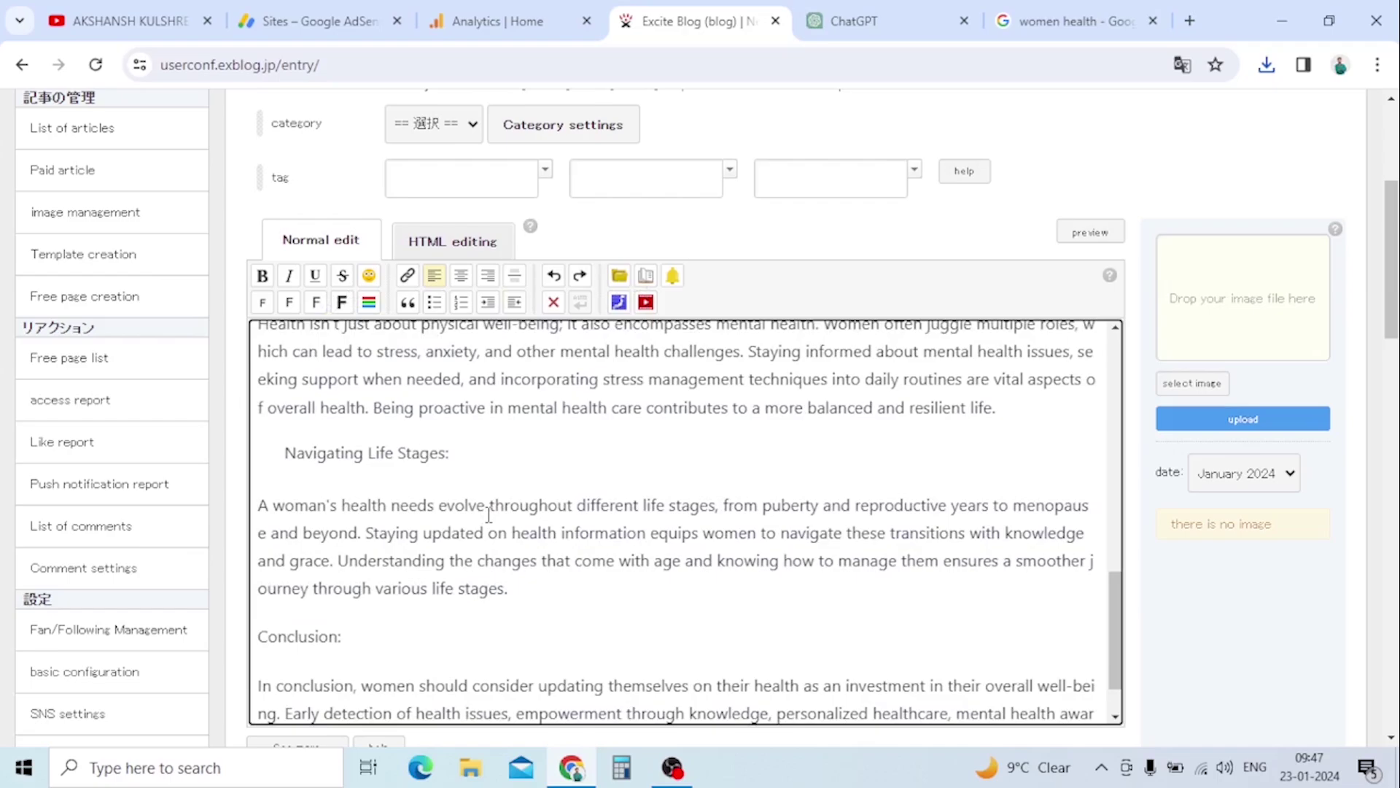
pyautogui.click(547, 577)
pyautogui.press('Return')
# Try to place the downloaded Fotolia_75906992_Subscription_Monthly_M.jpg in the article body above the Conclusion heading
pyautogui.click(1267, 66)
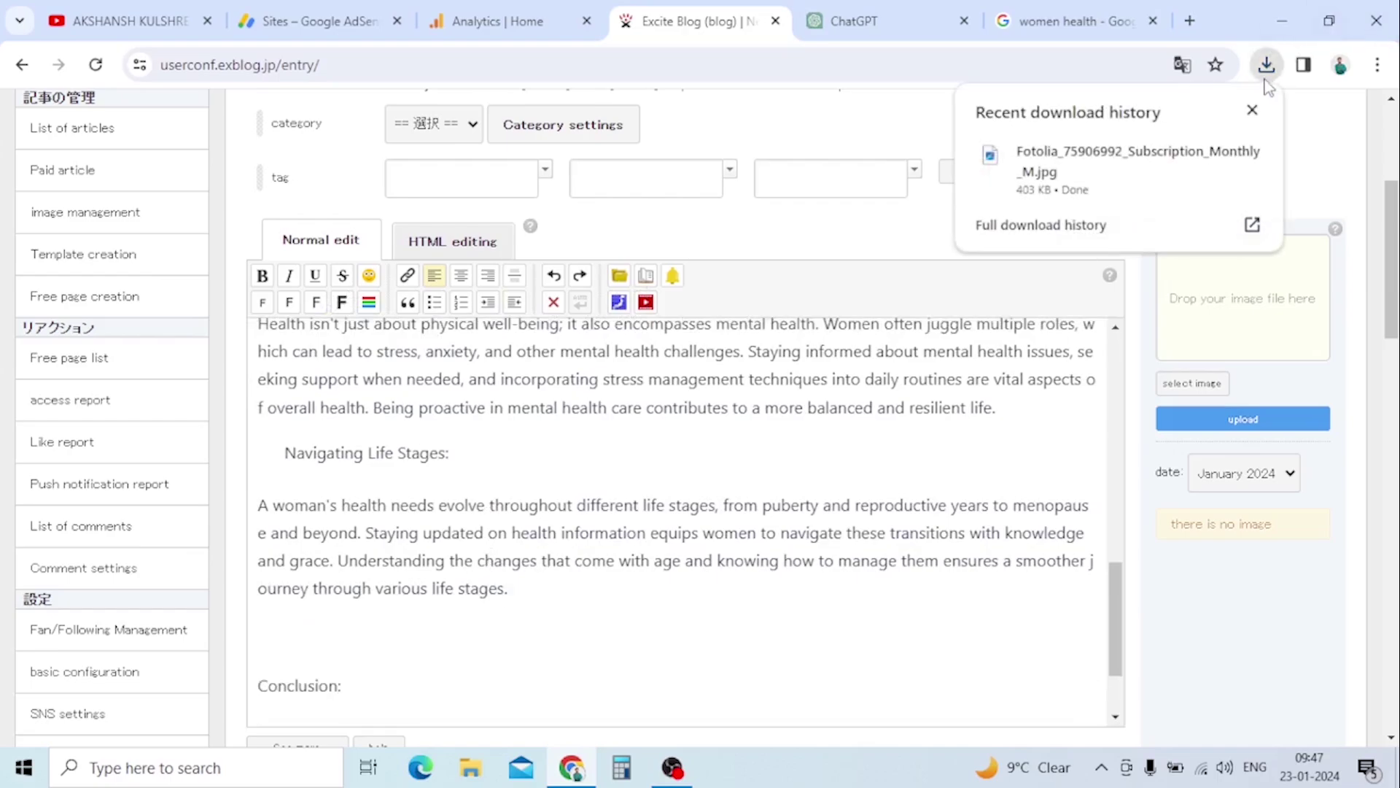
pyautogui.moveTo(1092, 173); pyautogui.dragTo(375, 620)
pyautogui.scroll(-1, 386, 570)
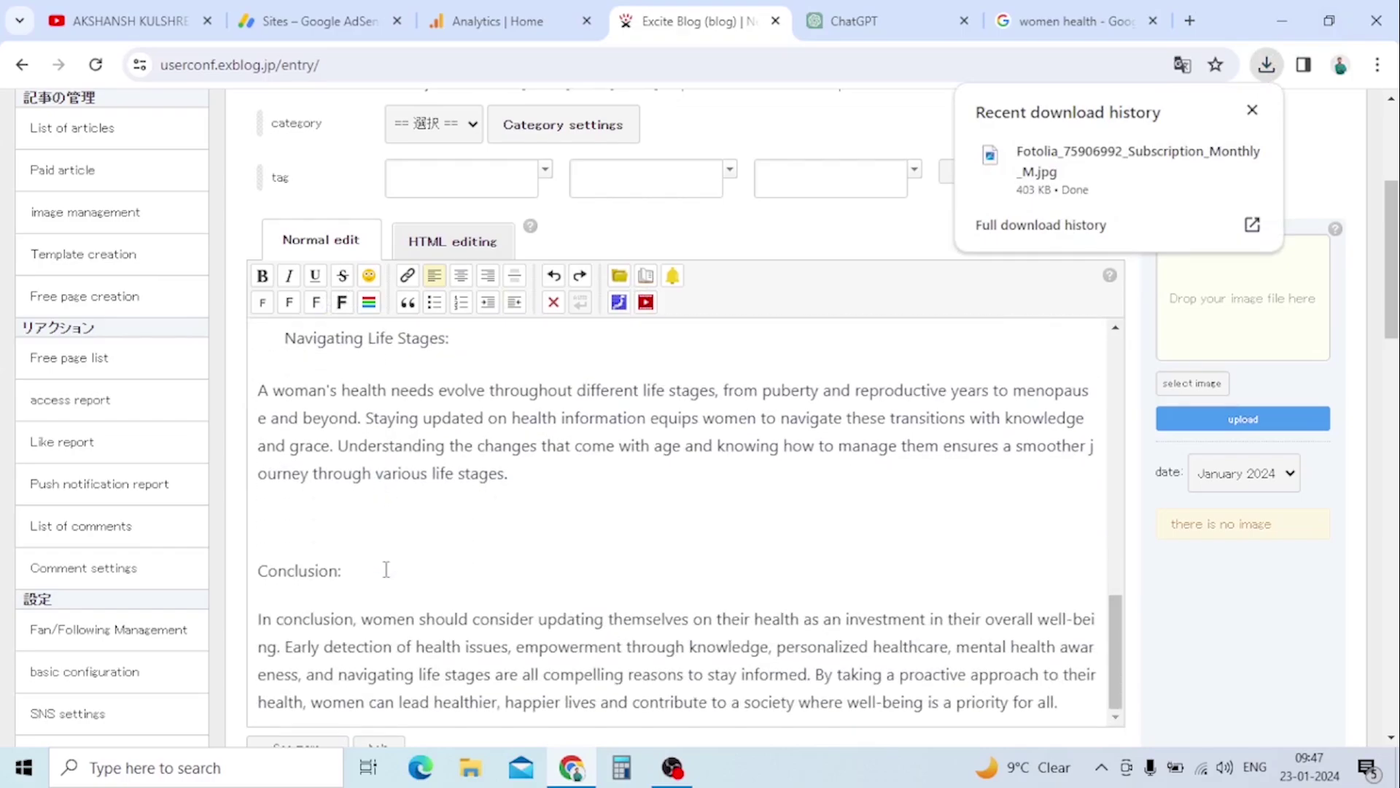